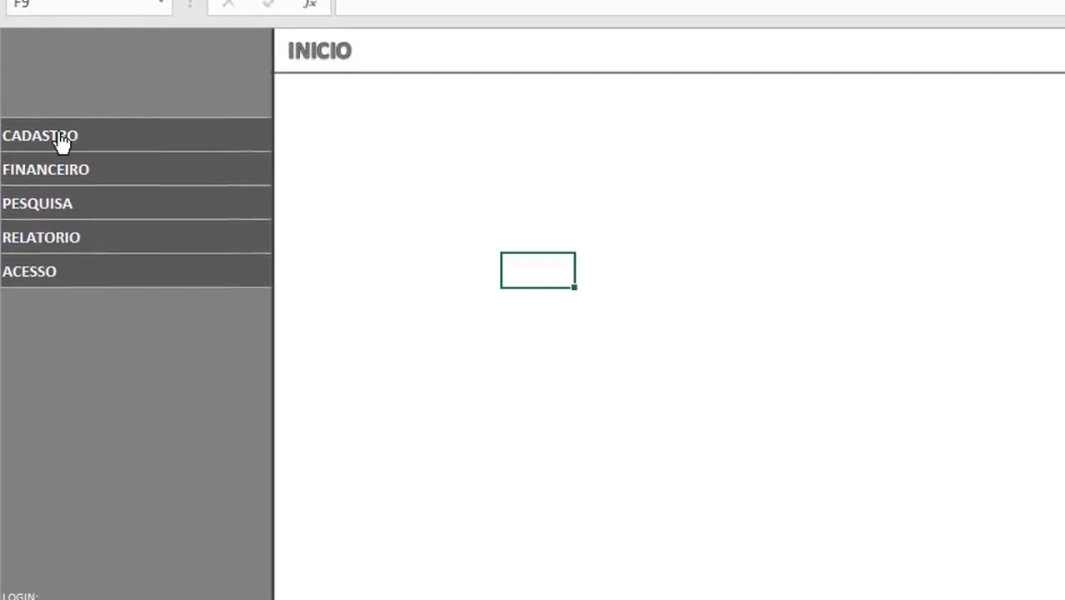
# Step: Expand and collapse the CADASTRO and FINANCEIRO menu entries to check their navigation links
pyautogui.click(61, 136)
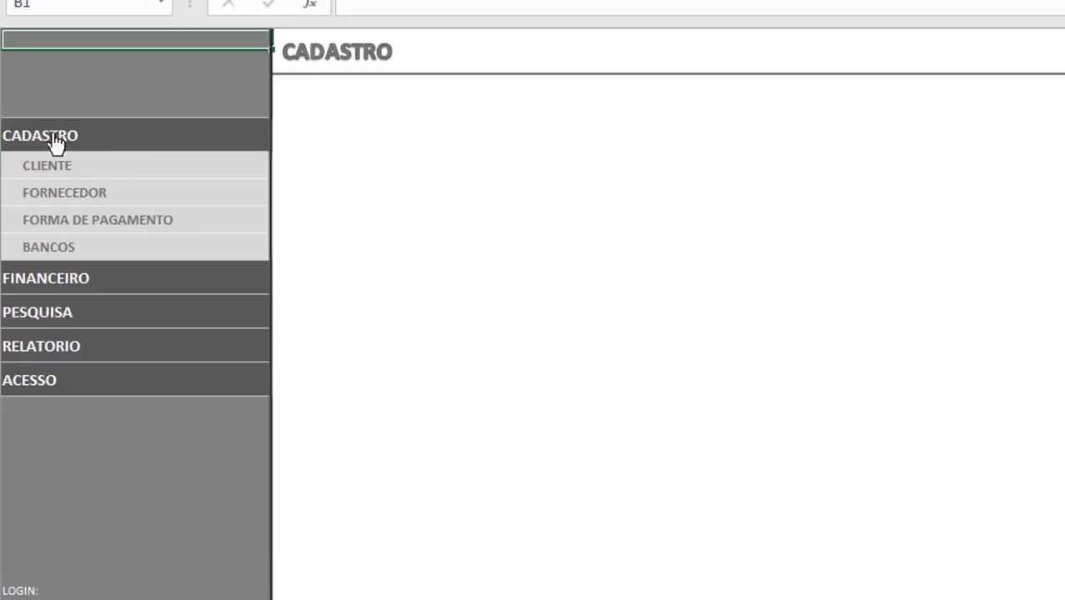
pyautogui.click(51, 137)
pyautogui.click(37, 176)
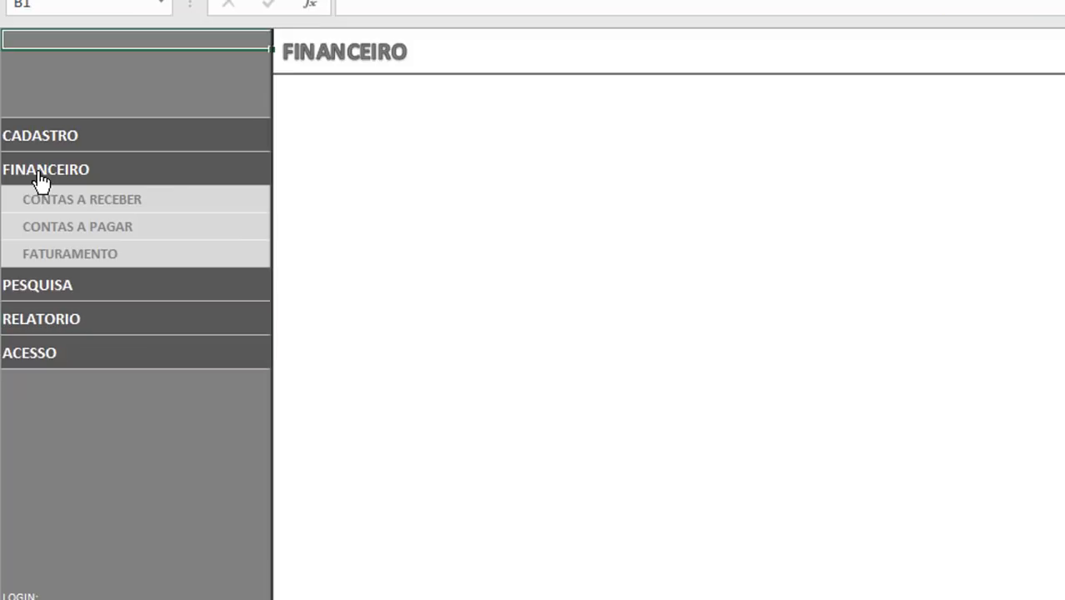
pyautogui.click(32, 179)
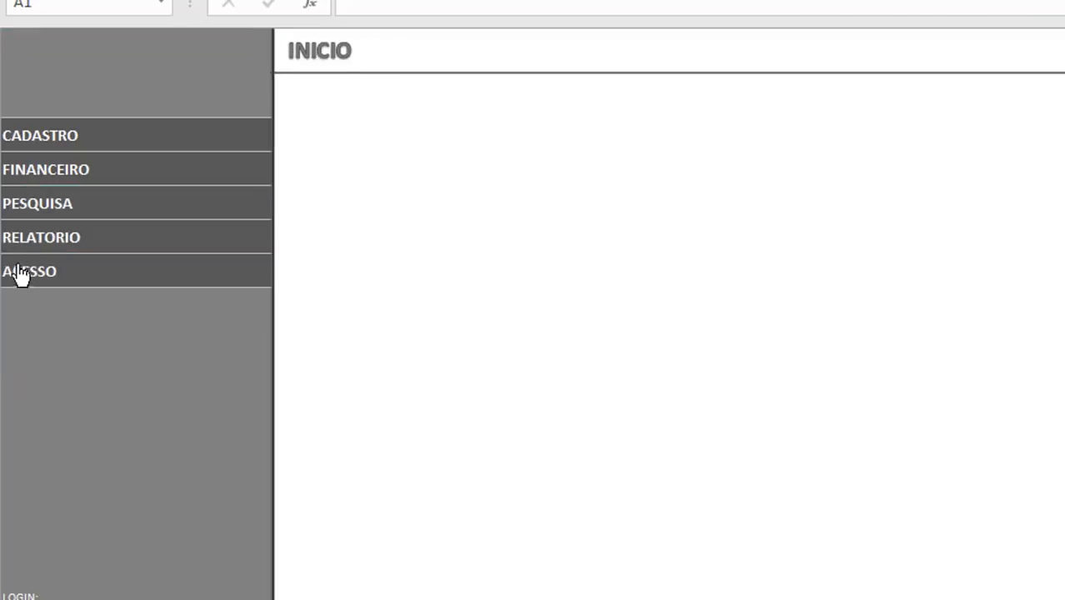
# Step: Check the ACESSO link by opening and closing its page, and try to open RELATORIO
pyautogui.click(28, 279)
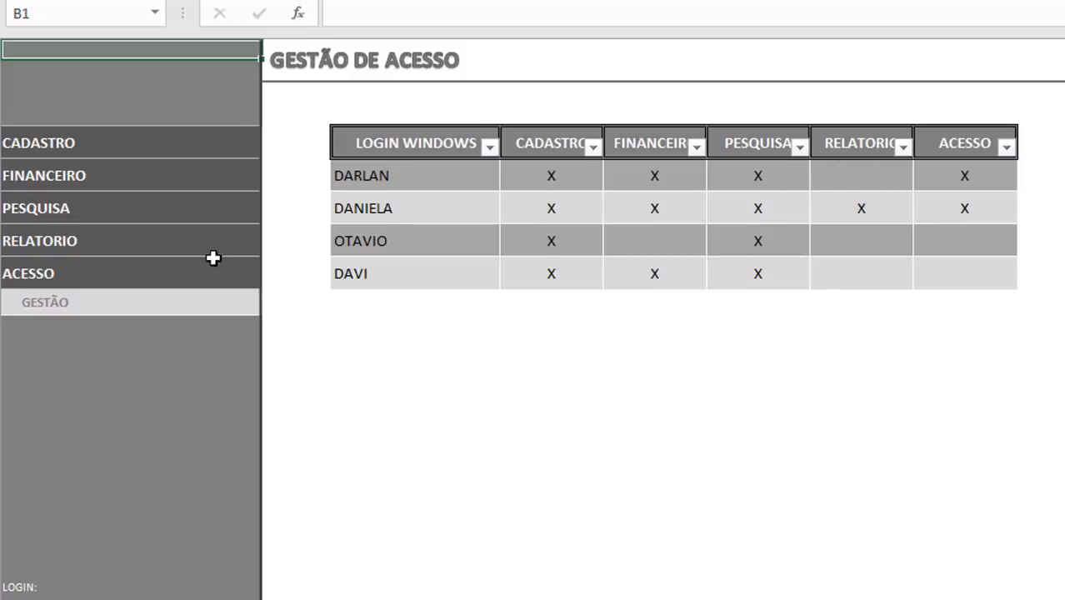
pyautogui.click(34, 283)
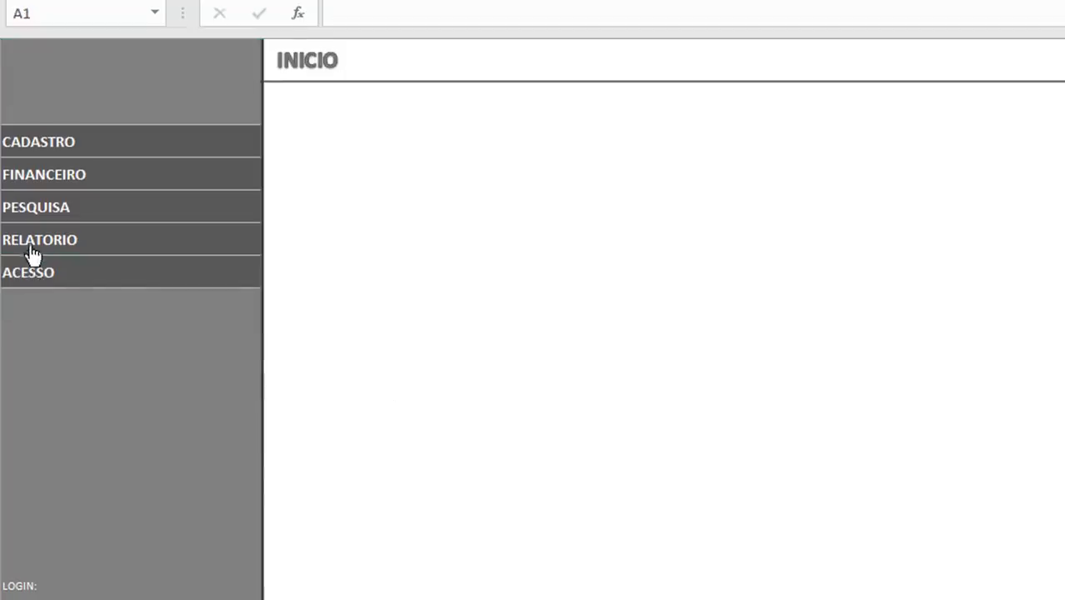
pyautogui.click(31, 250)
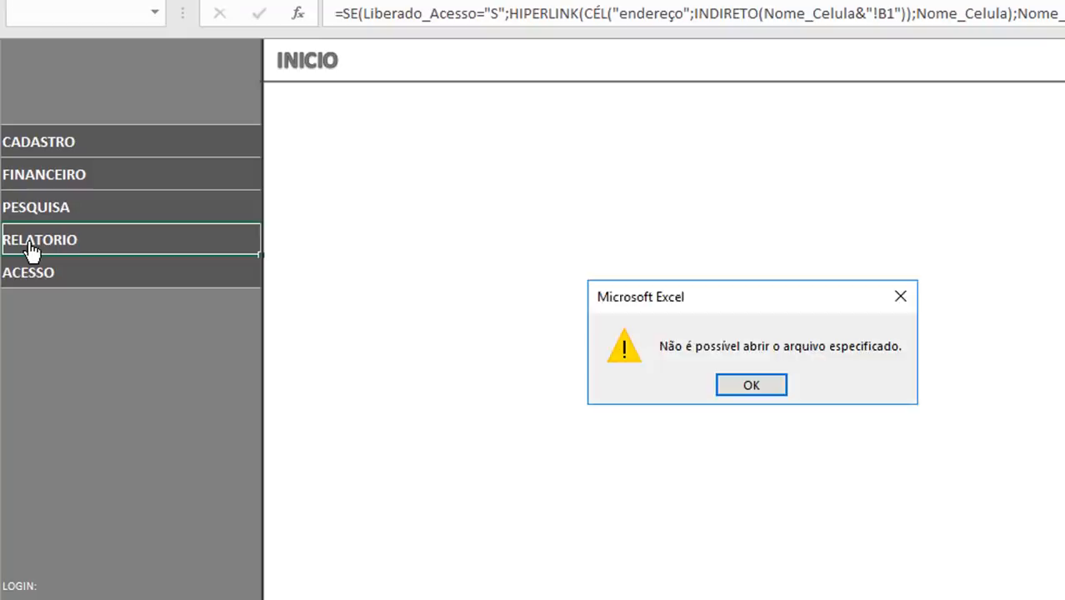
pyautogui.press('Return')
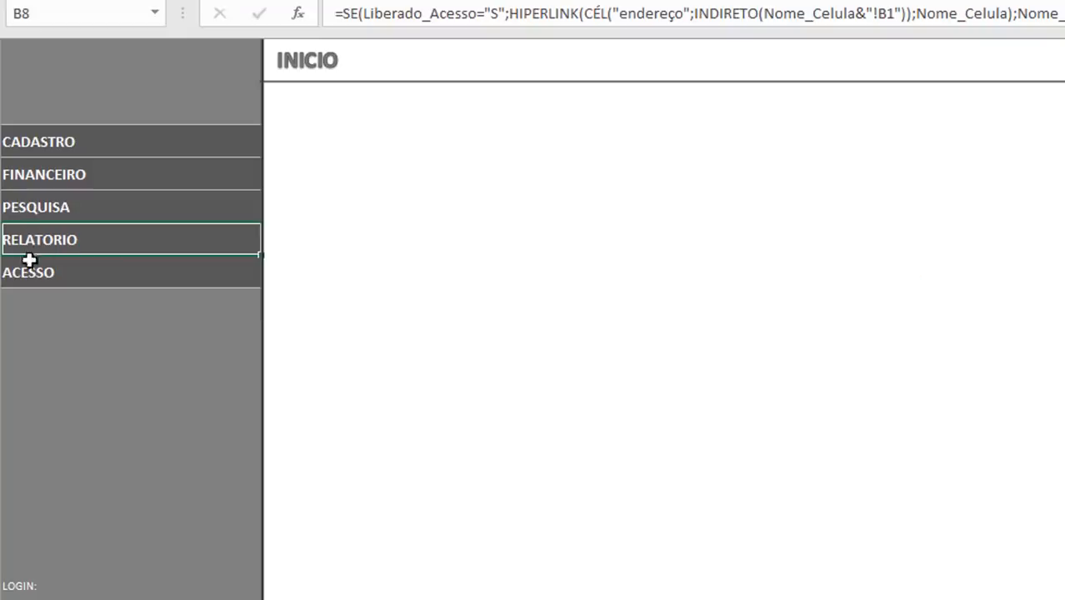
# Step: Clear the FINANCEIRO permission of the first login in the access management table and test the FINANCEIRO menu link
pyautogui.click(30, 279)
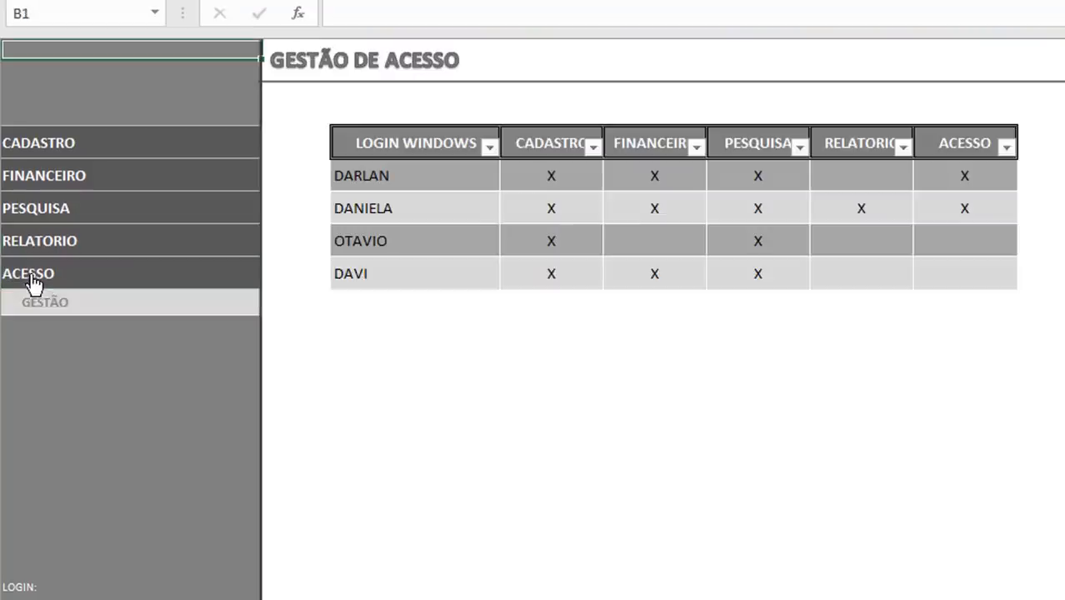
pyautogui.click(654, 182)
pyautogui.press('Delete')
pyautogui.press('Down')
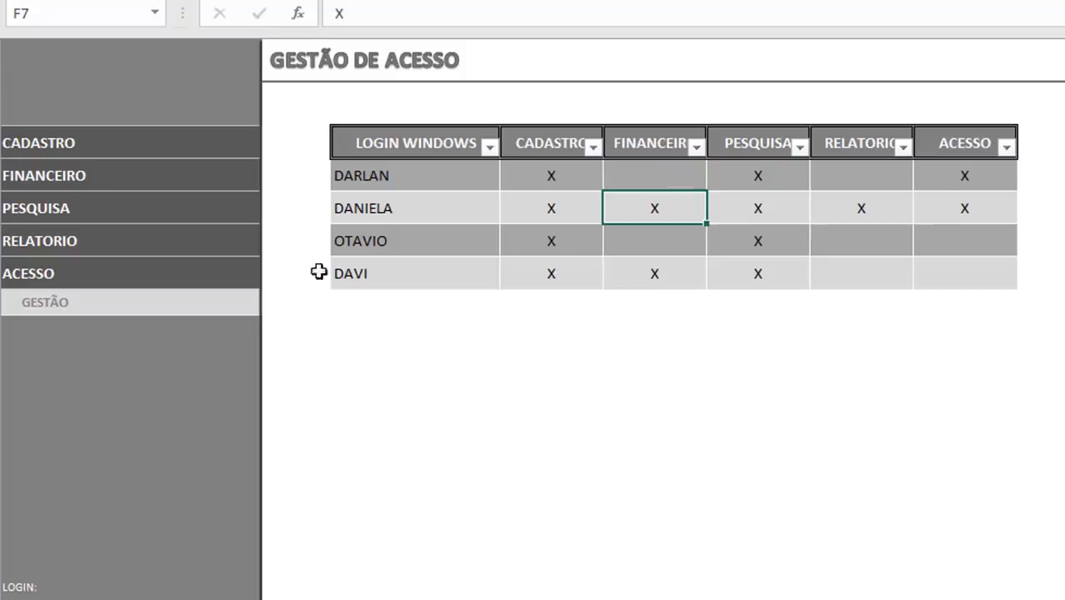
pyautogui.click(47, 181)
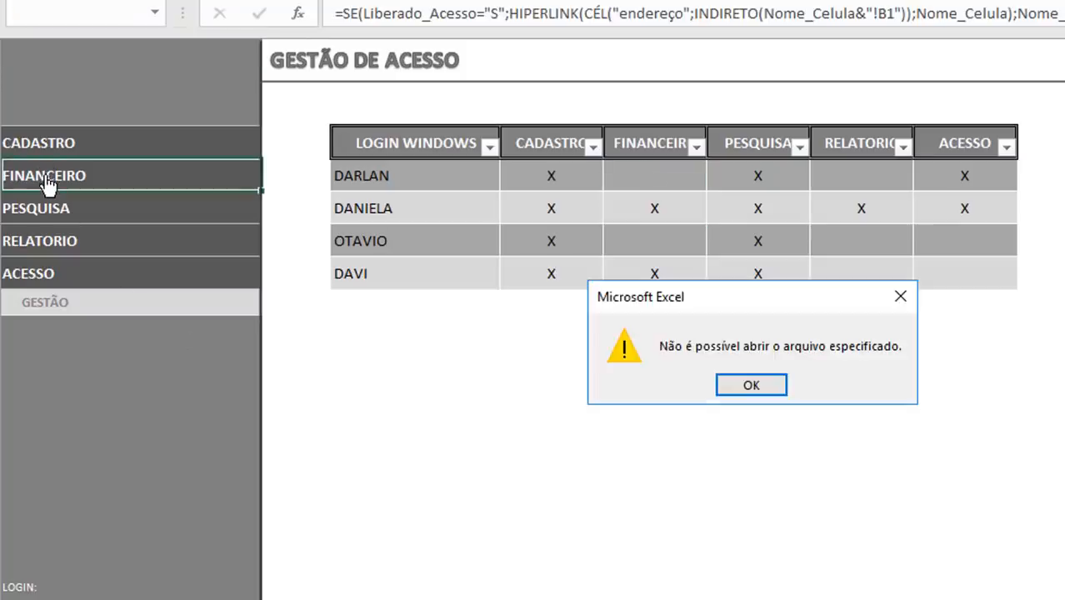
pyautogui.press('Return')
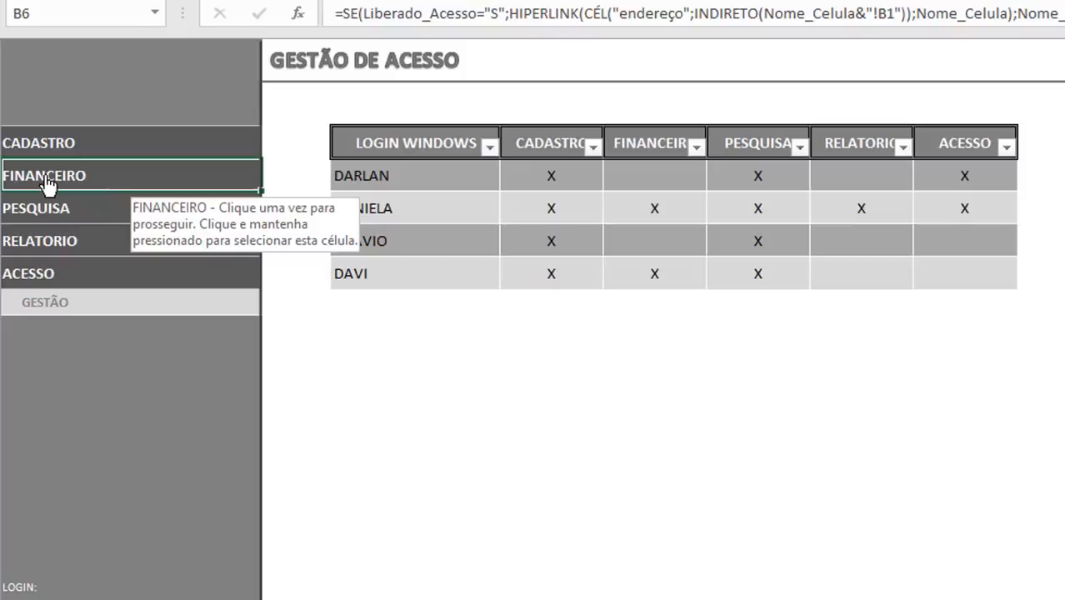
pyautogui.click(48, 182)
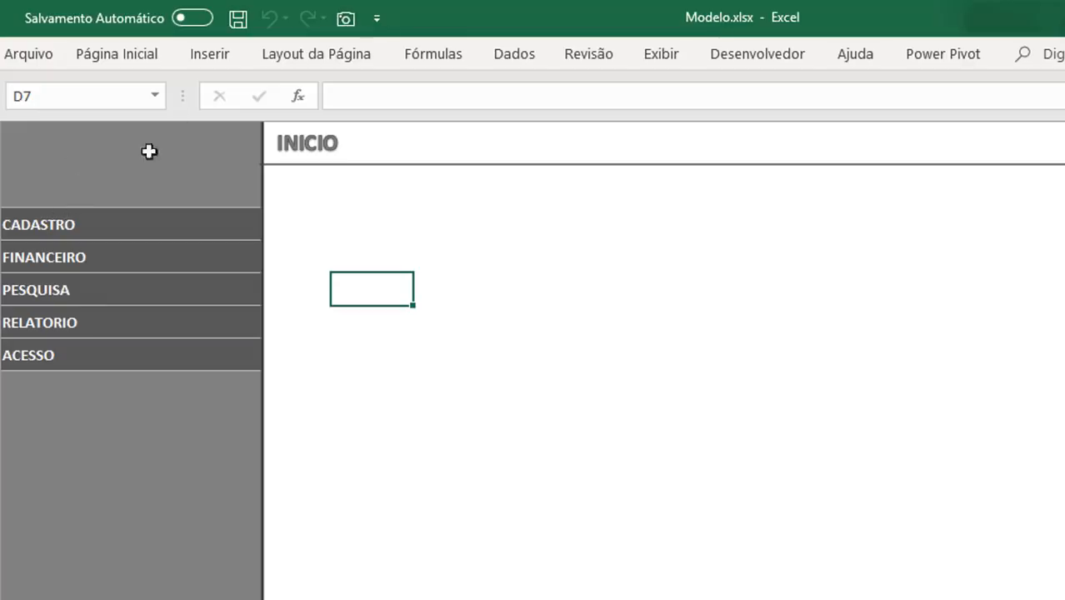
# Step: Insert a new standard module into the Modelo.xlsx VBA project and open its code
pyautogui.click(753, 54)
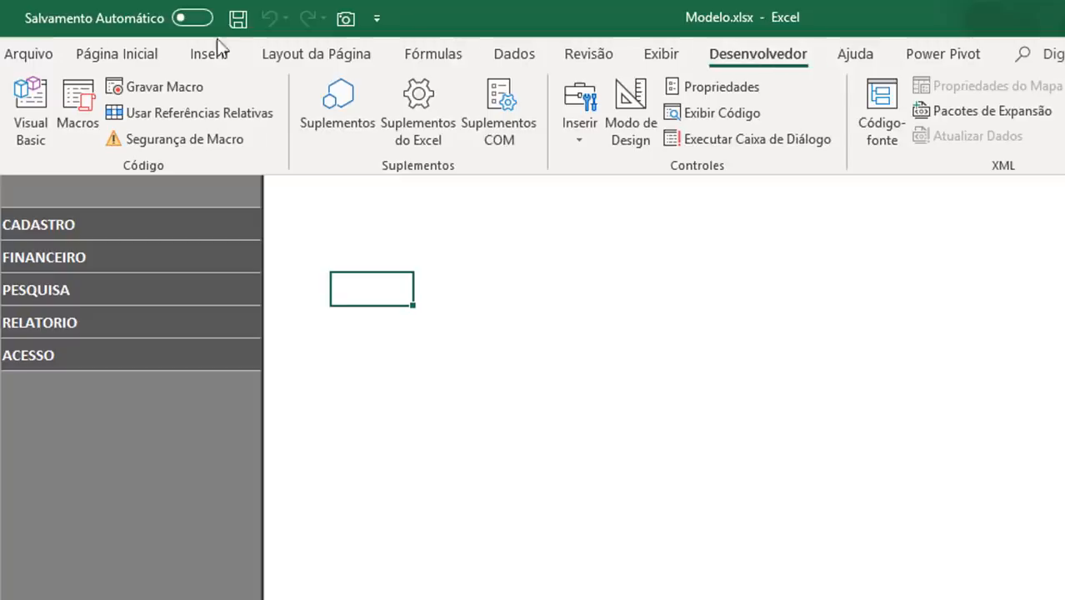
pyautogui.click(26, 105)
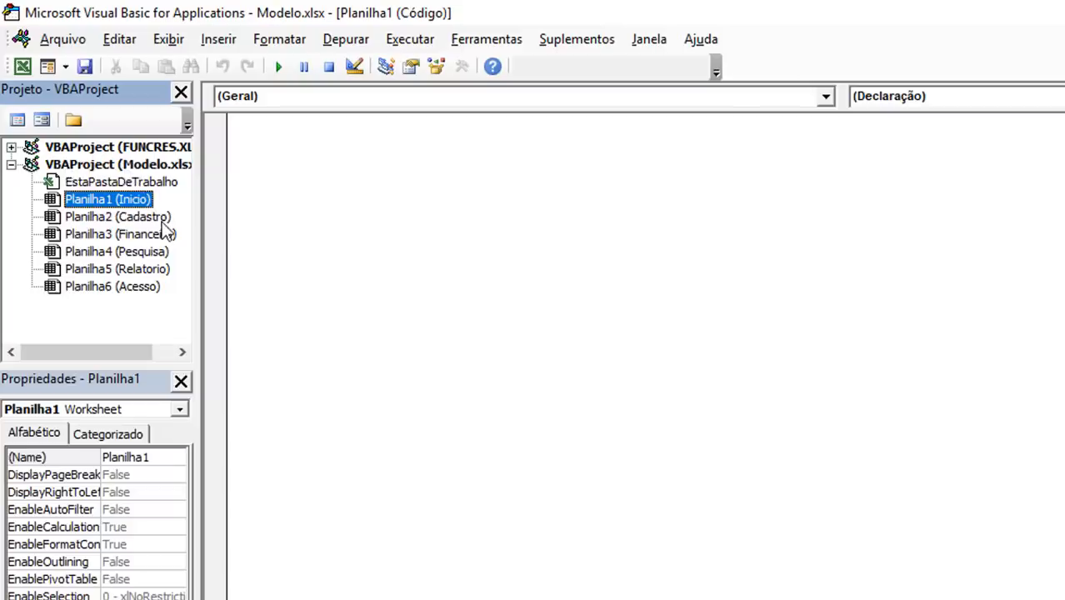
pyautogui.moveTo(195, 252); pyautogui.dragTo(267, 245)
pyautogui.rightClick(71, 165)
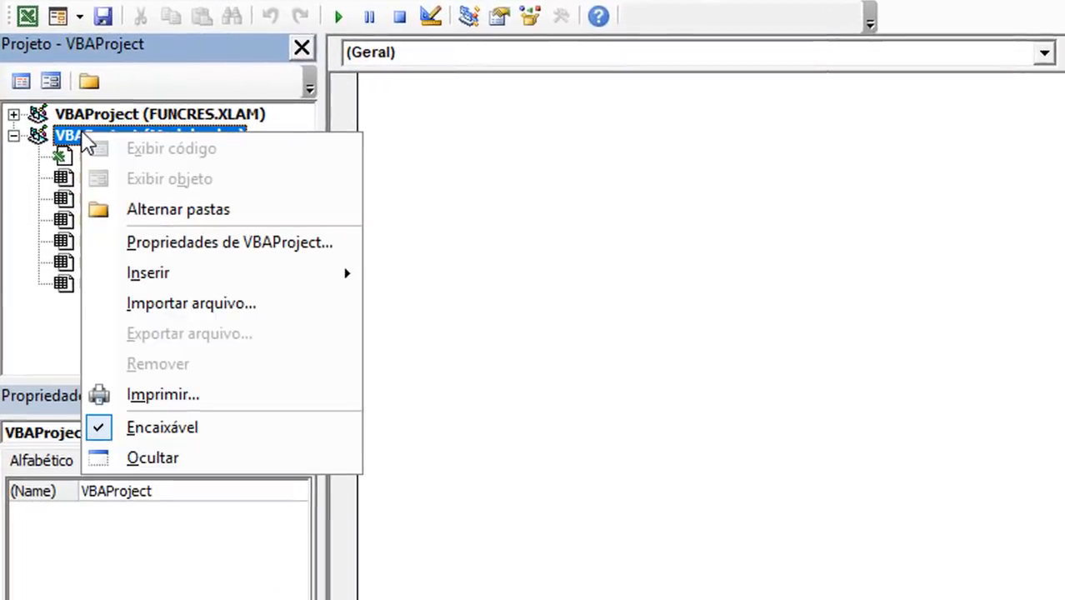
pyautogui.moveTo(350, 280)
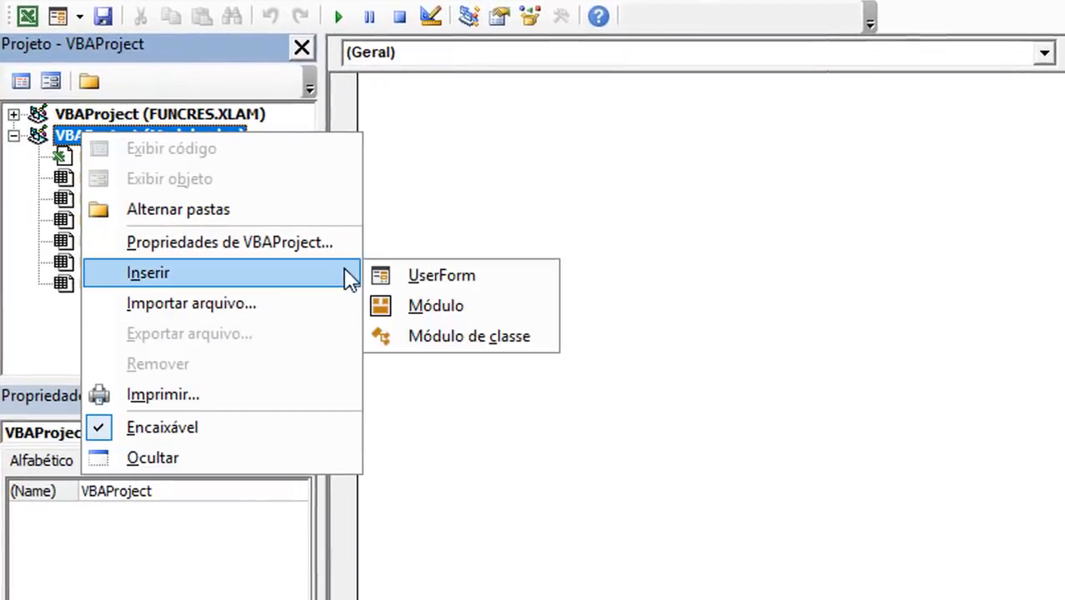
pyautogui.click(471, 309)
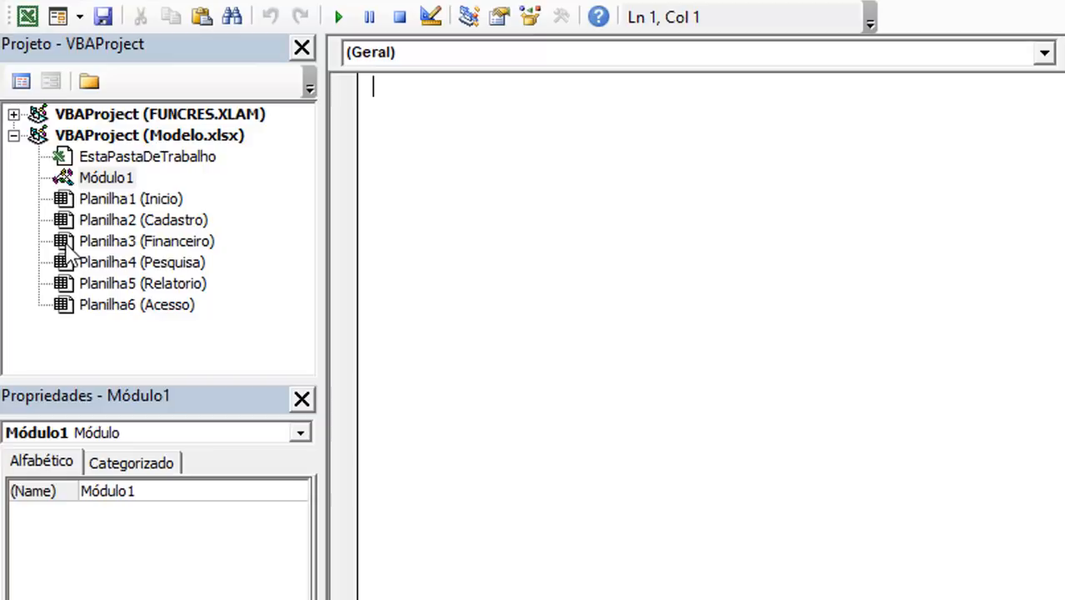
pyautogui.doubleClick(108, 178)
# Step: Declare a function named Login_Win in the new module, leaving empty lines for its body
pyautogui.write('Function')
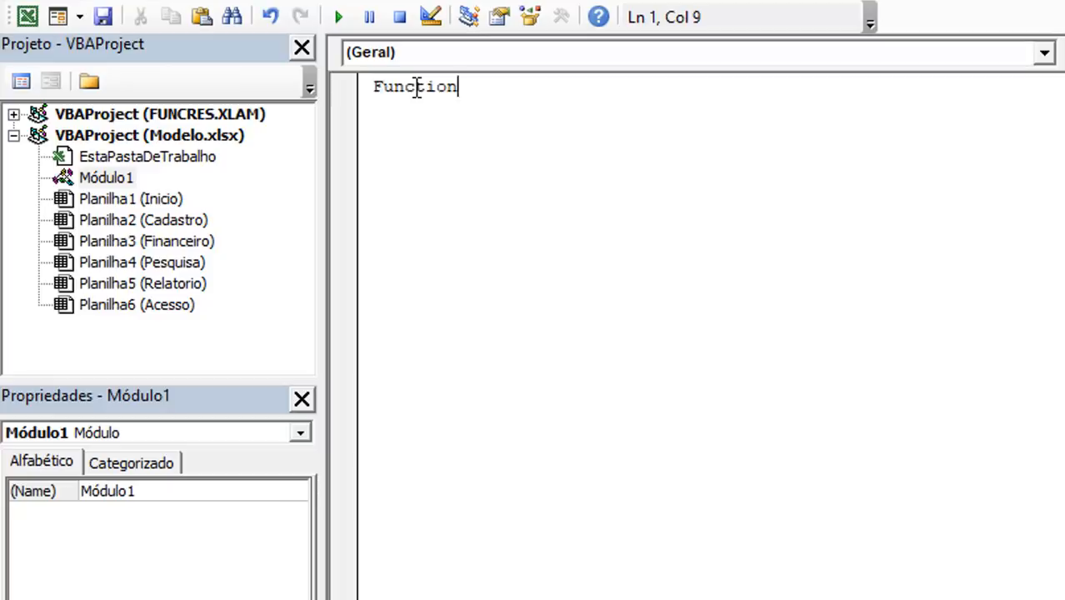
pyautogui.write(' Login_Win')
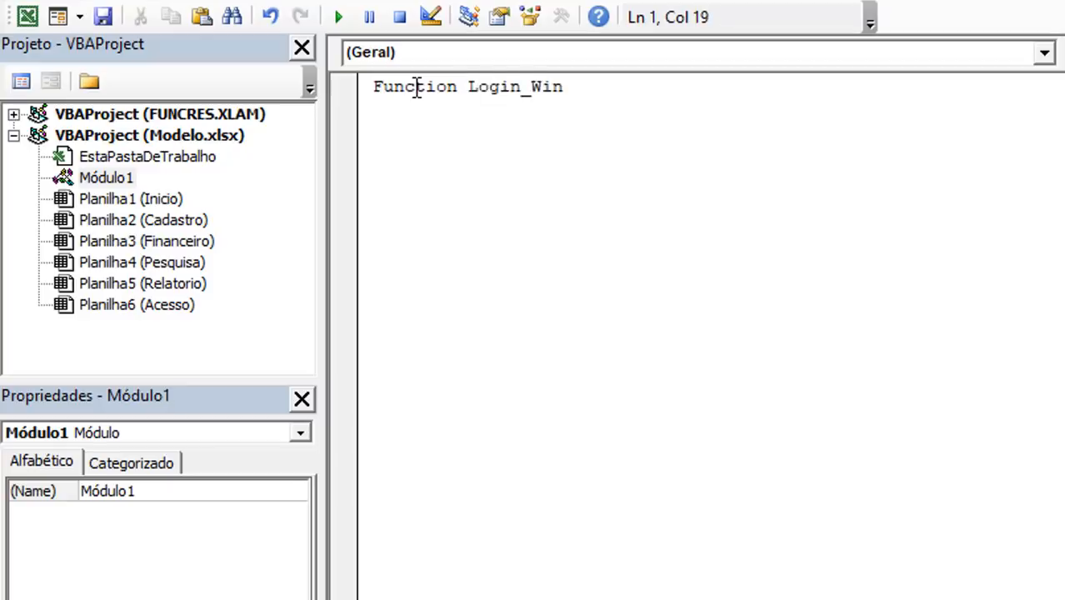
pyautogui.press('Return')
pyautogui.press('Return')
pyautogui.press('Return')
pyautogui.press('Up')
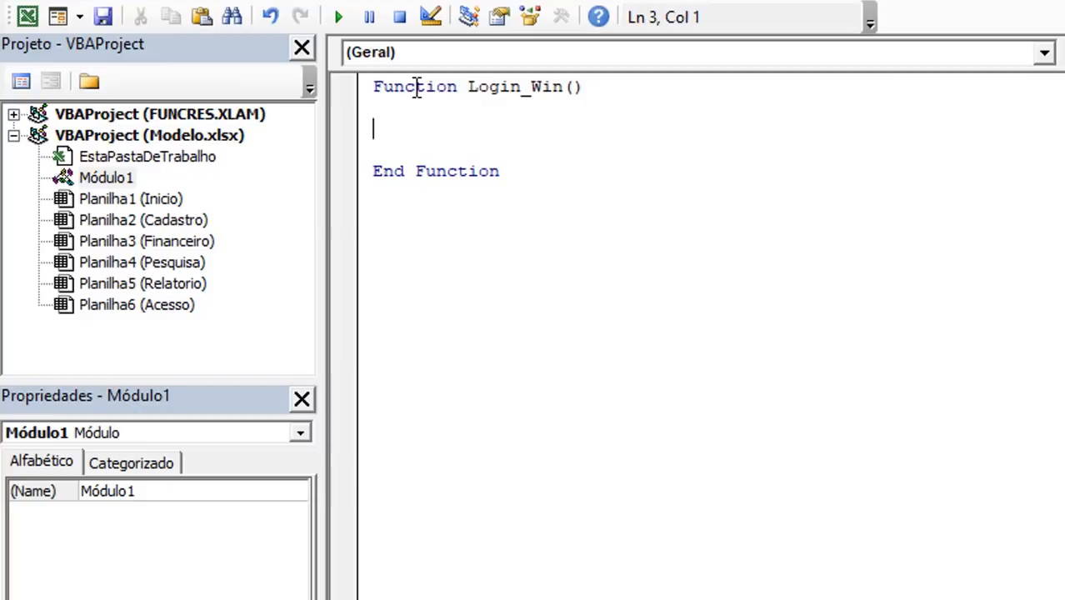
# Step: Make the function return the Windows user name with Login_Win = Environ("USERNAME")
pyautogui.write('1')
pyautogui.write('ogin_Win ')
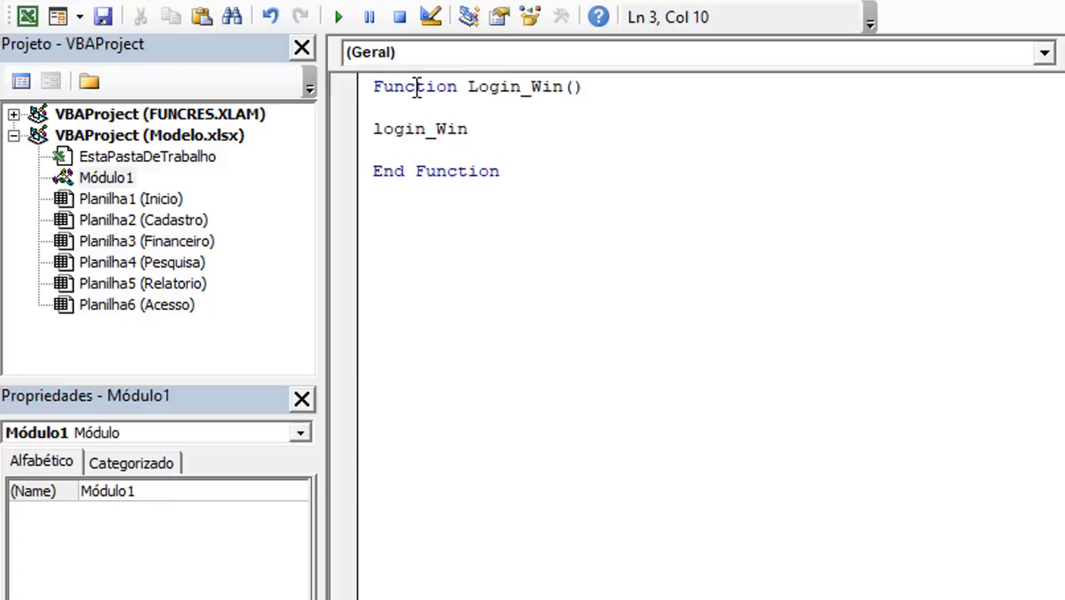
pyautogui.write('= environ("')
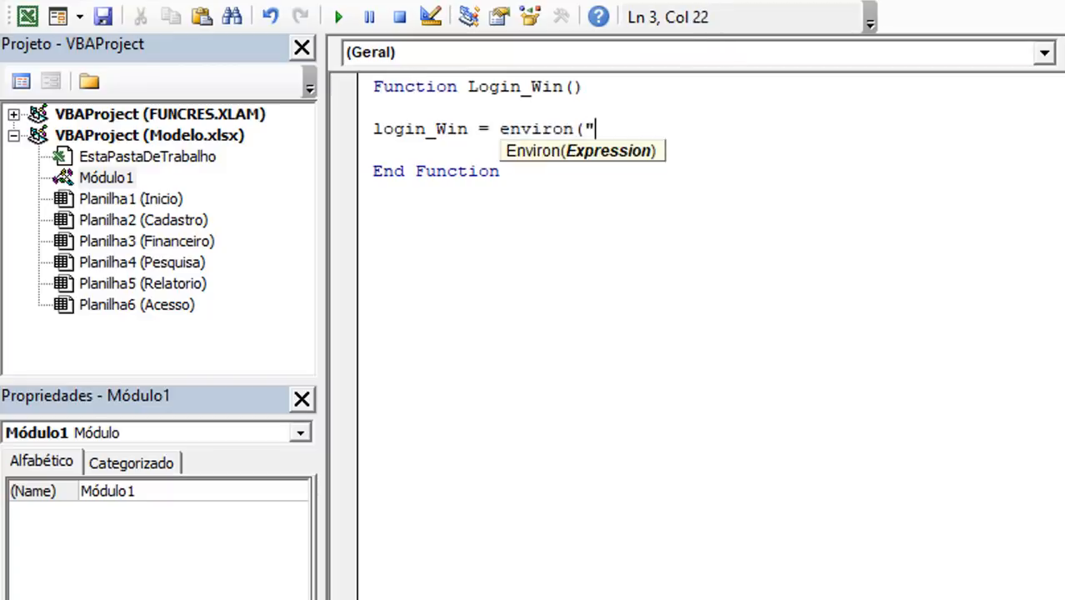
pyautogui.write('USERNAME")')
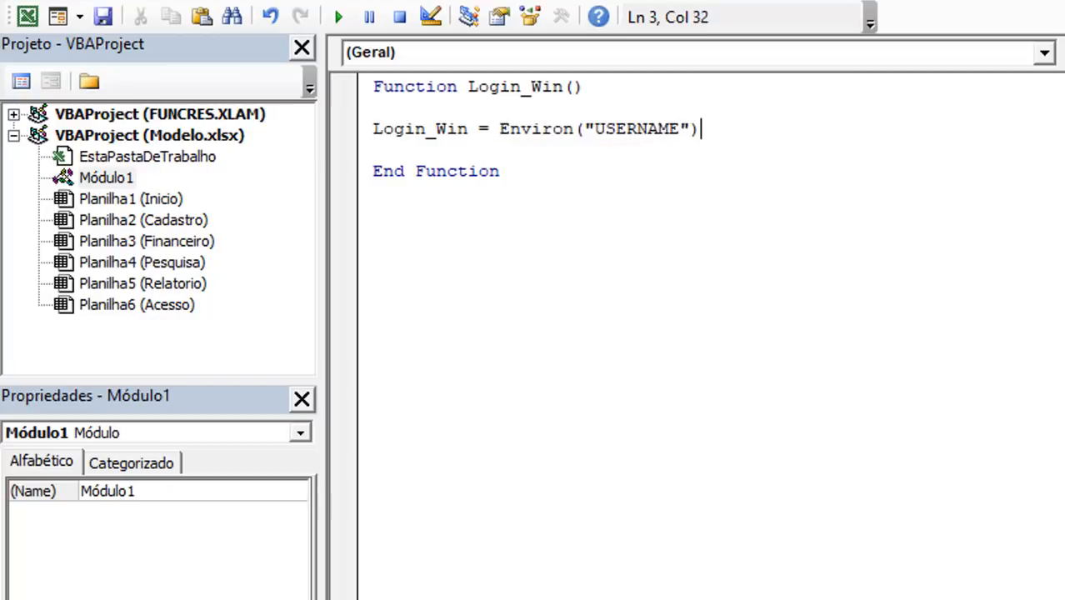
# Step: Test the custom function on the Inicio sheet by entering =Login_Win() in cell G9
pyautogui.hotkey('alt', 'F11')
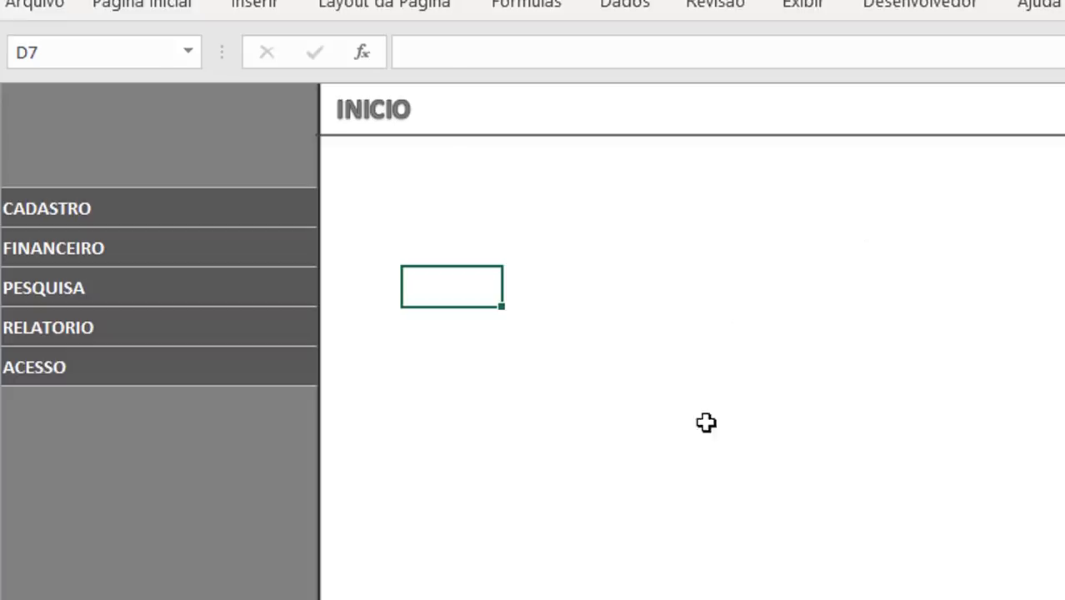
pyautogui.click(679, 354)
pyautogui.write('=lo')
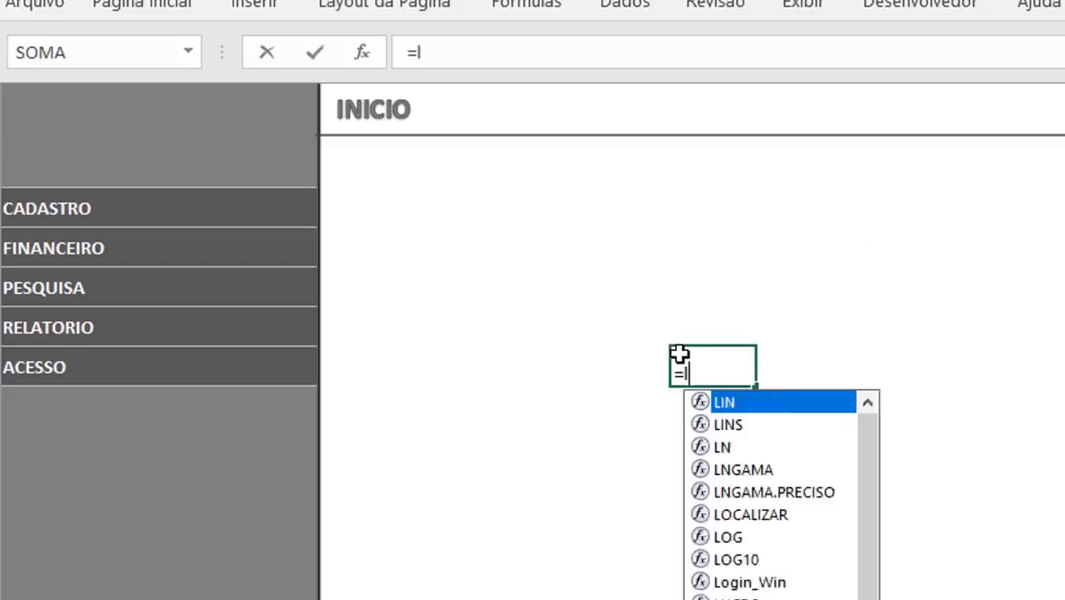
pyautogui.press('Down')
pyautogui.press('Down')
pyautogui.press('Down')
pyautogui.press('Tab')
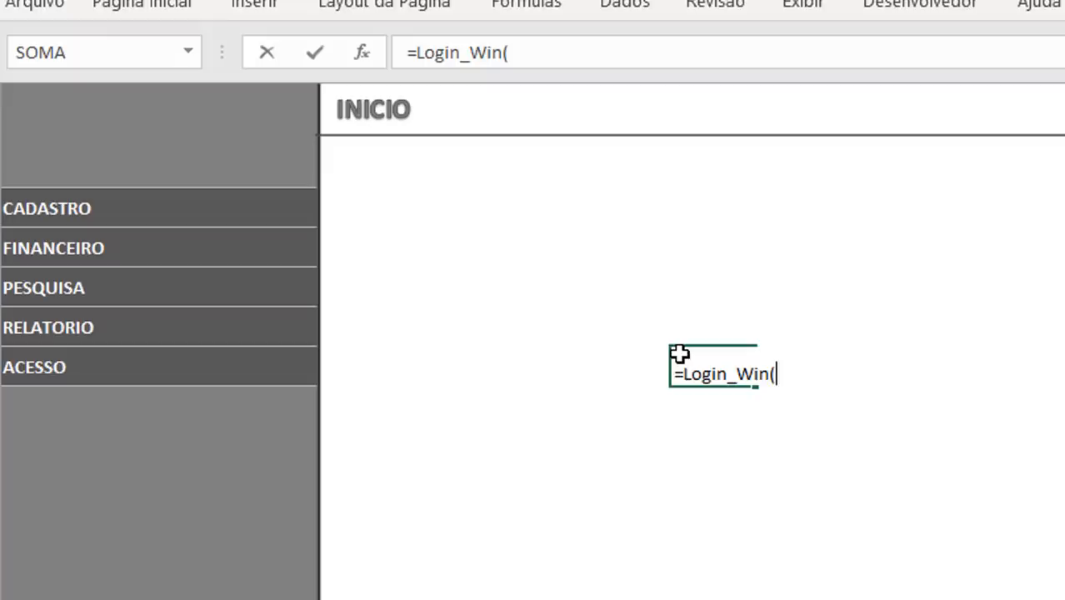
pyautogui.write(')')
pyautogui.press('Return')
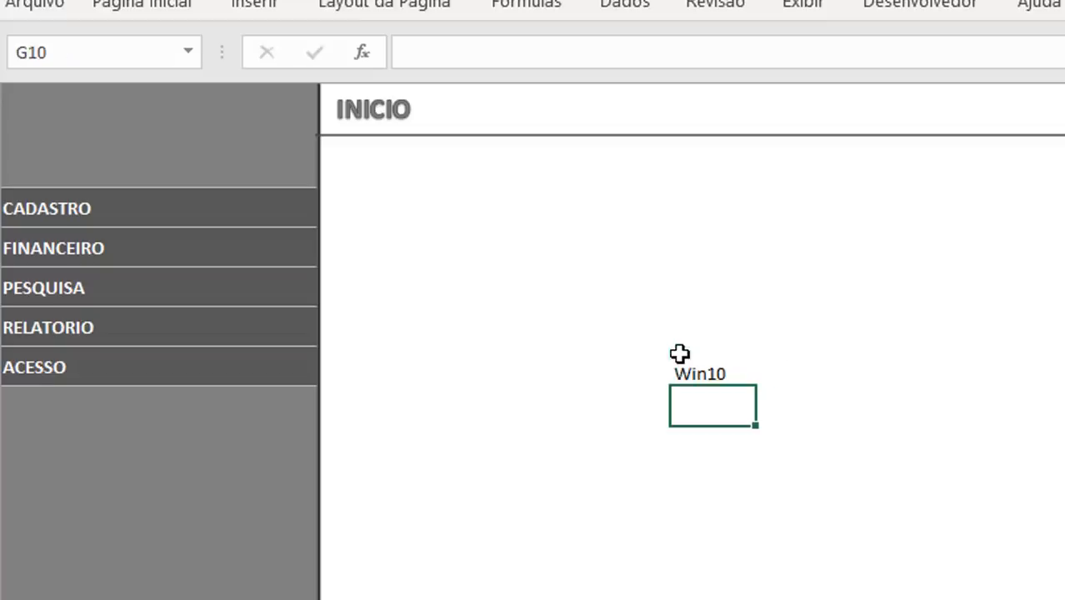
# Step: Inspect the cell under the LOGIN label and clear the test formula from cell G9
pyautogui.click(680, 354)
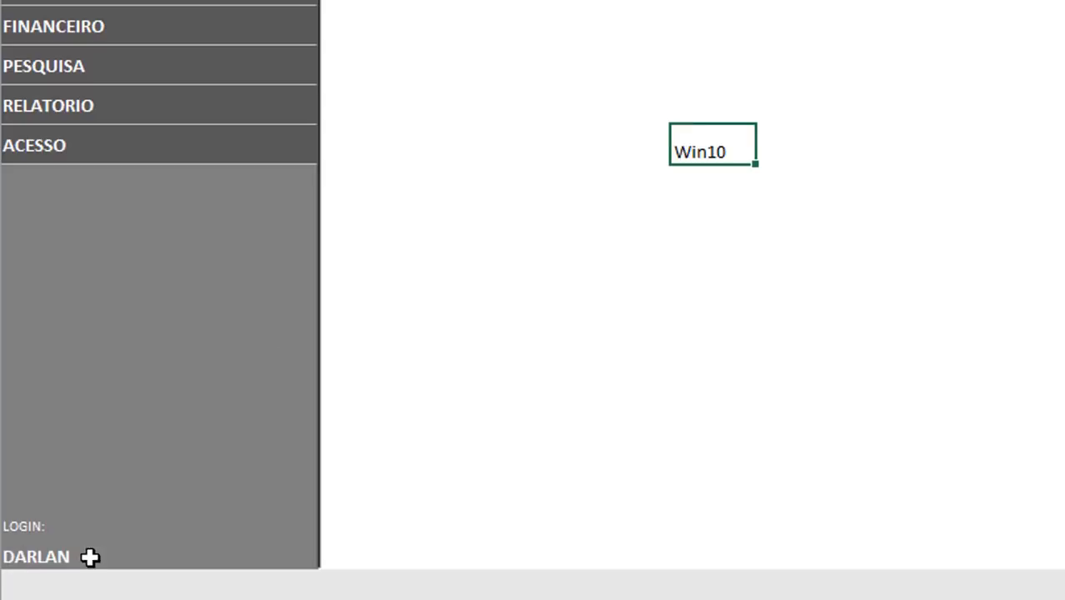
pyautogui.click(36, 555)
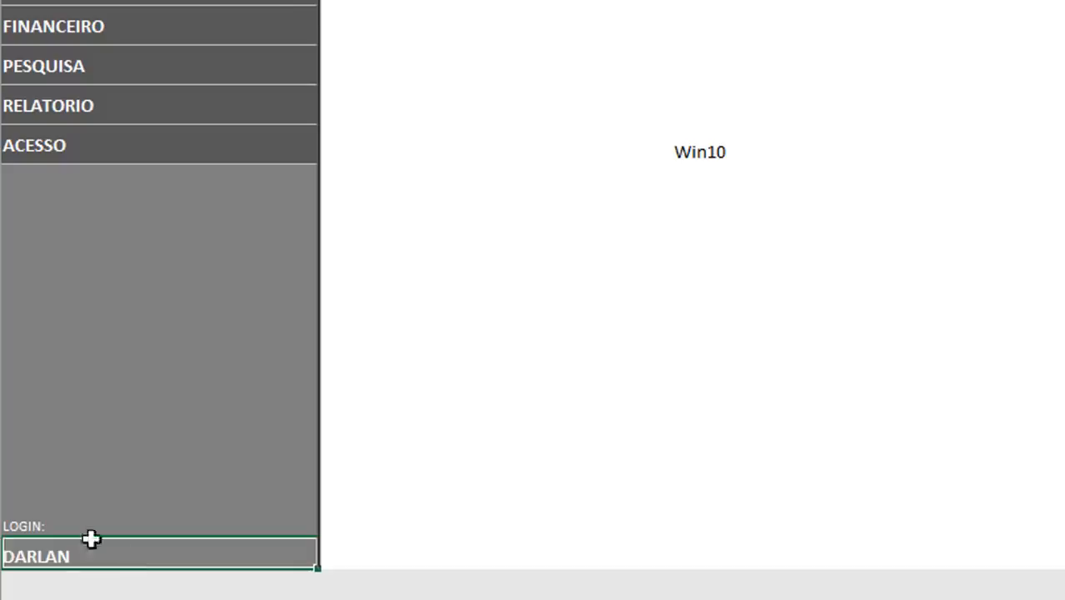
pyautogui.click(696, 157)
pyautogui.click(557, 175)
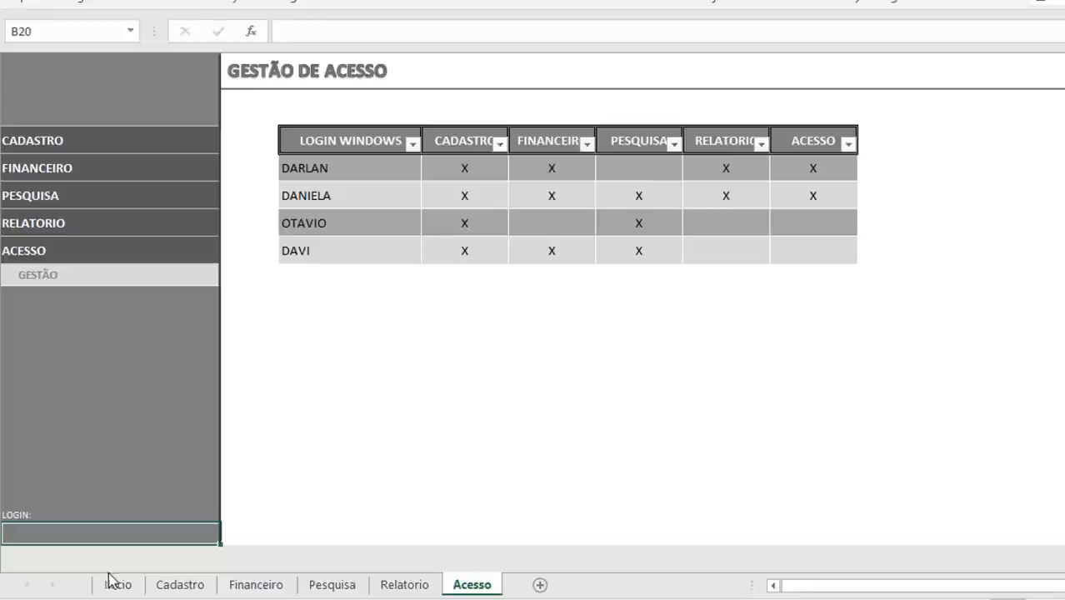
# Step: Look through the Inicio, Cadastro, Financeiro, Pesquisa, Relatorio and Acesso sheets and return to Inicio
pyautogui.click(118, 585)
pyautogui.click(194, 585)
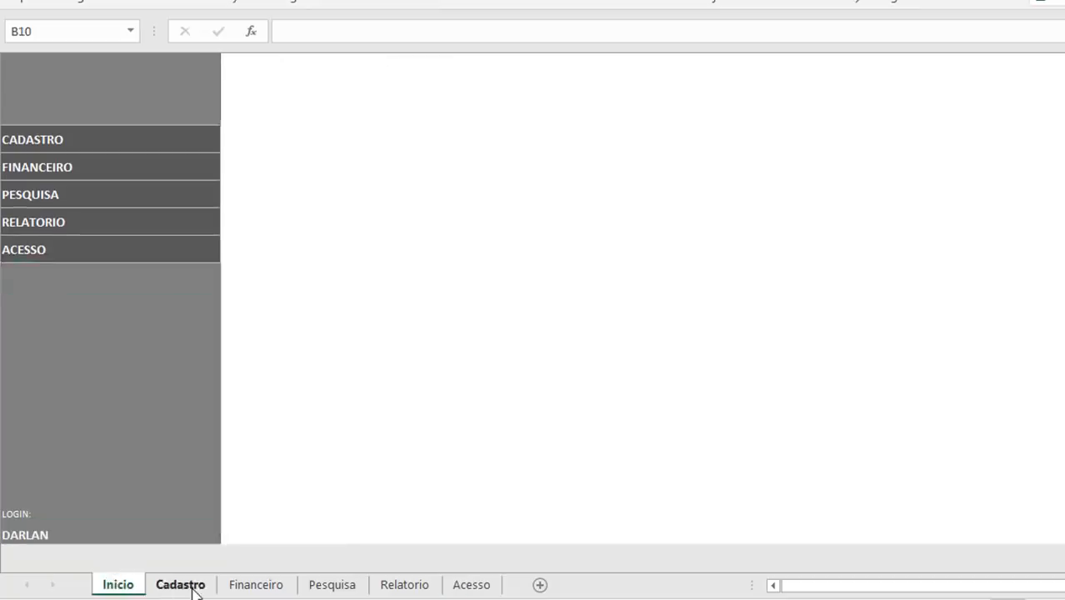
pyautogui.click(263, 585)
pyautogui.click(333, 585)
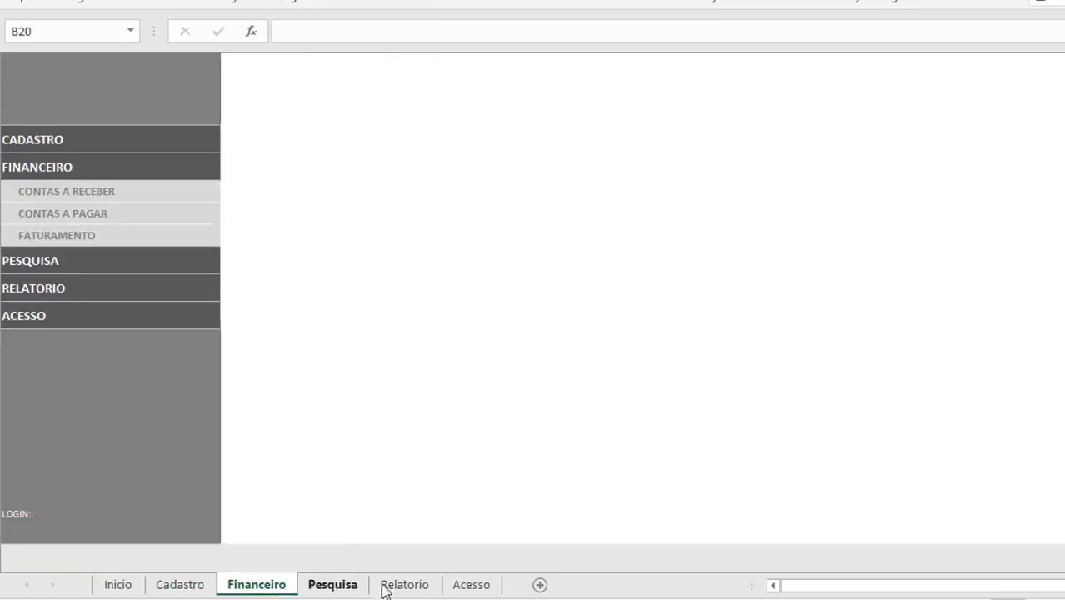
pyautogui.click(404, 586)
pyautogui.click(472, 586)
pyautogui.click(131, 587)
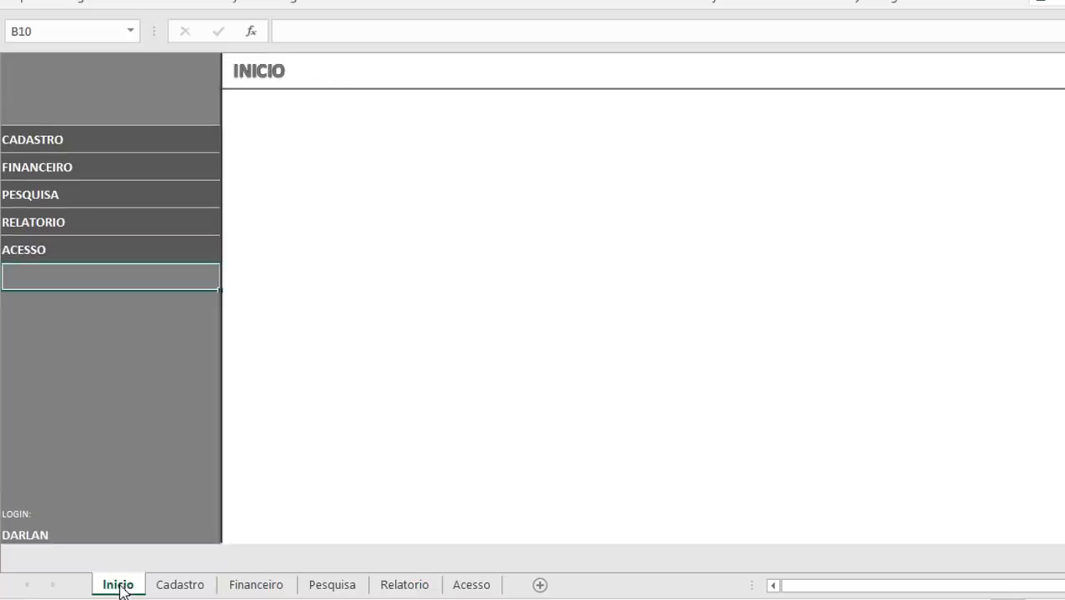
# Step: Name cell B20 under the LOGIN label on the Inicio sheet as Login
pyautogui.click(48, 535)
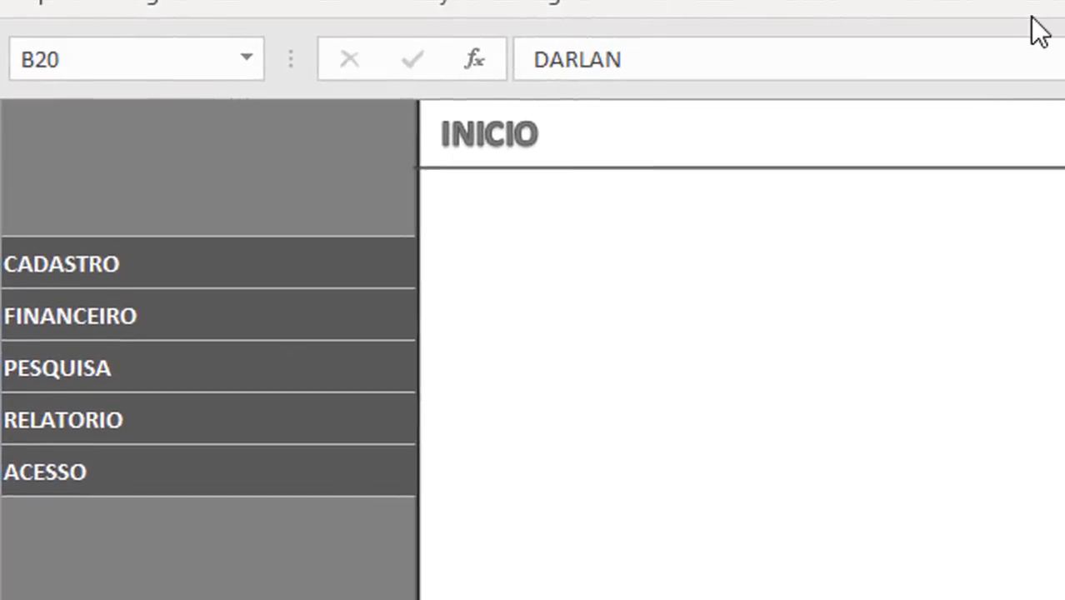
pyautogui.click(96, 64)
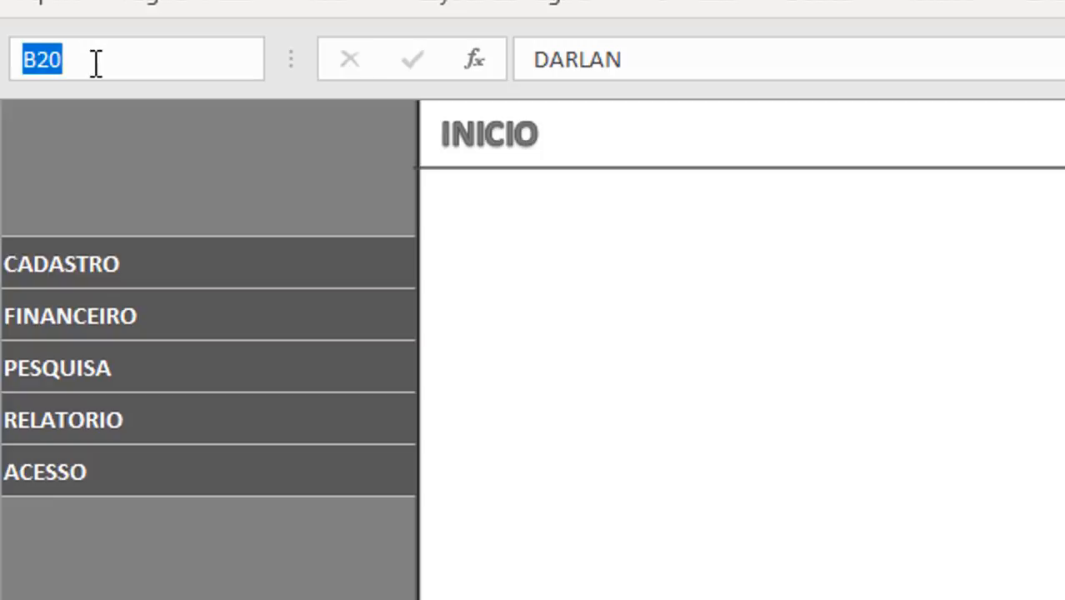
pyautogui.write('4ogin')
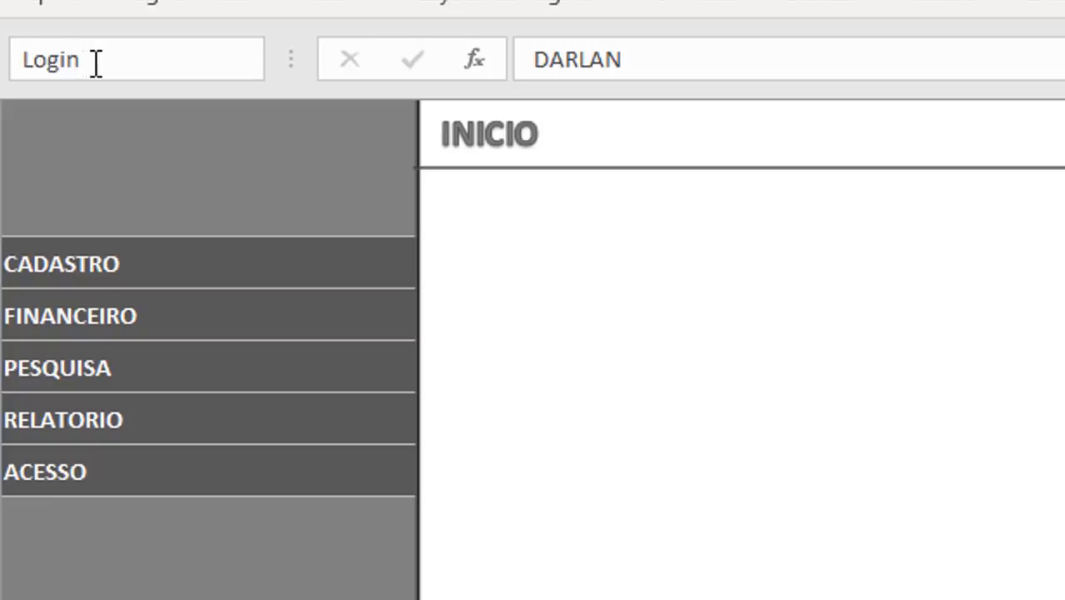
pyautogui.press('Return')
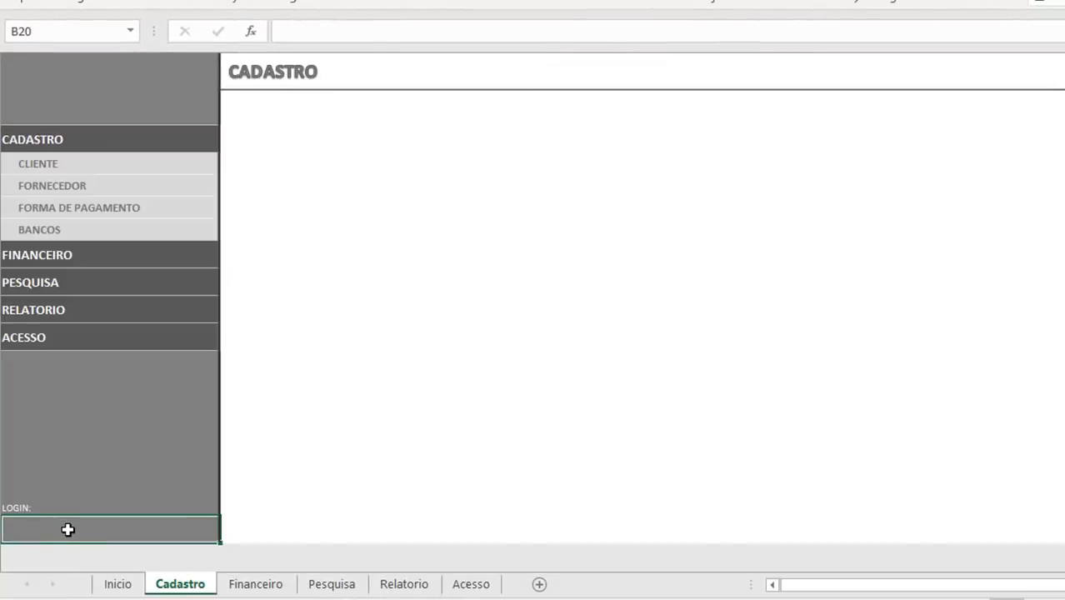
# Step: Display the user login on the Cadastro sheet by entering =Login in cell B20
pyautogui.write('=log')
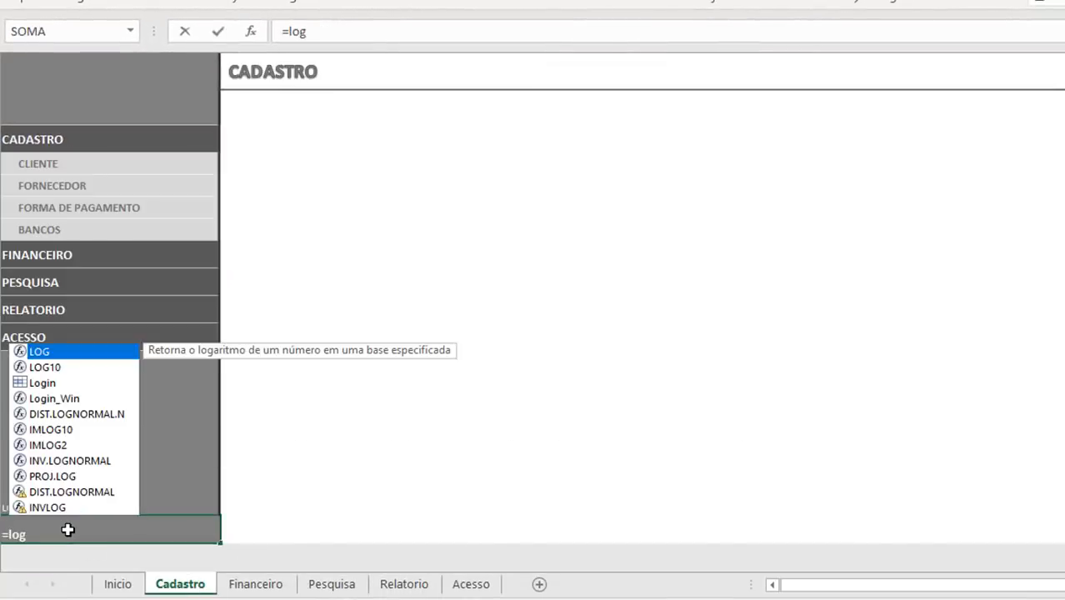
pyautogui.click(36, 385)
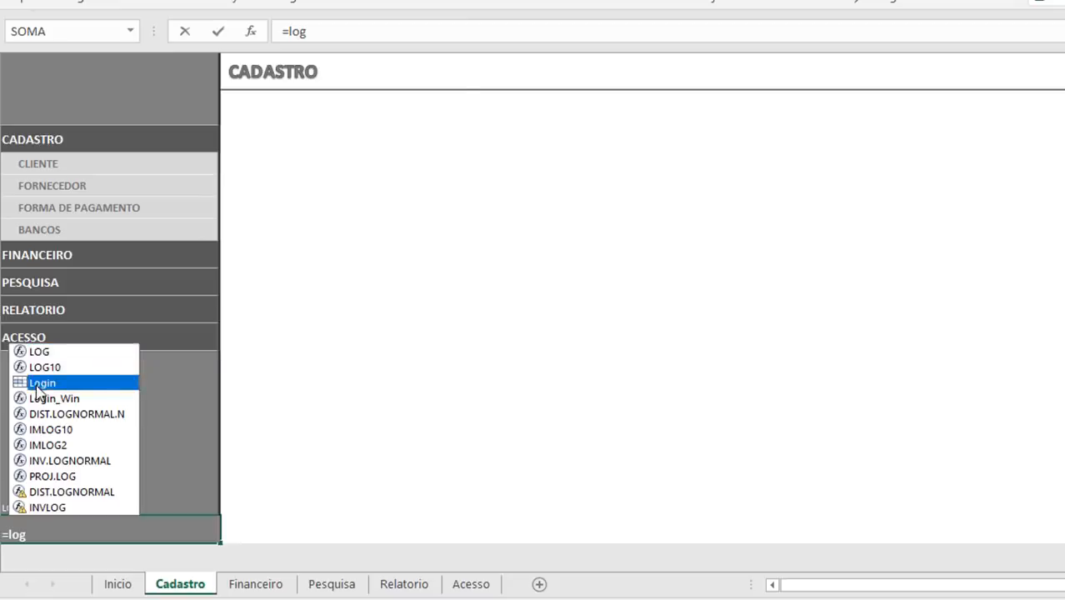
pyautogui.doubleClick(37, 385)
pyautogui.press('Return')
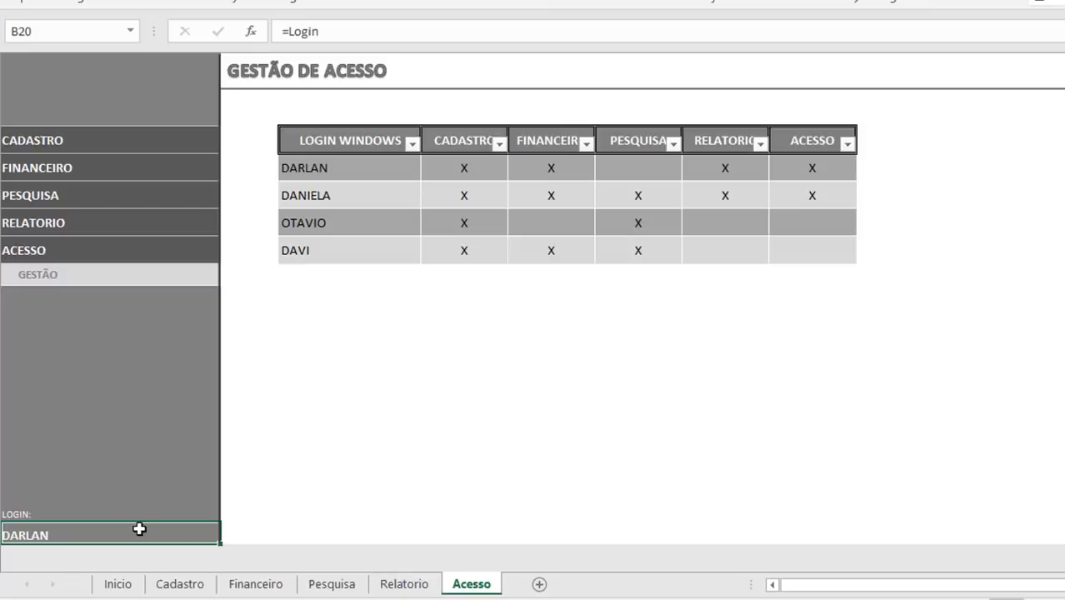
# Step: Display the row and column headings on the Inicio sheet and unhide column A with its menu names
pyautogui.click(118, 583)
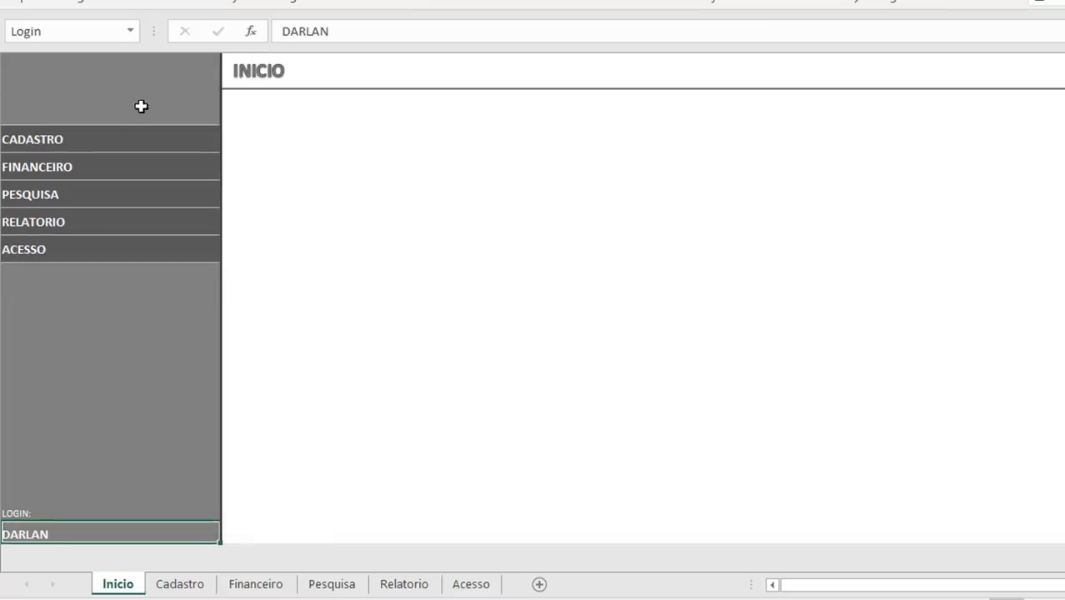
pyautogui.click(559, 3)
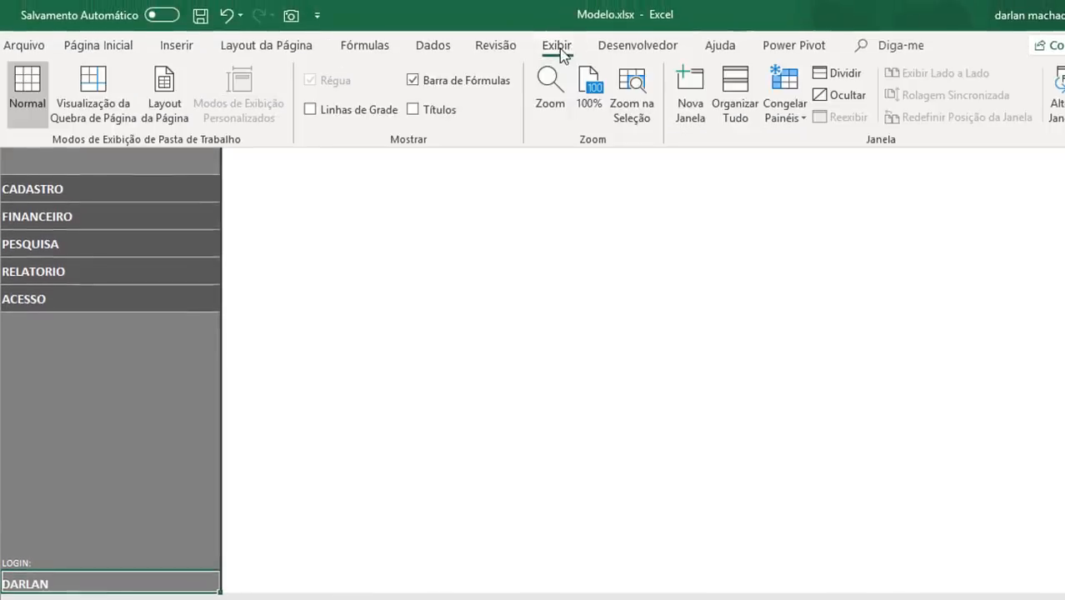
pyautogui.click(412, 109)
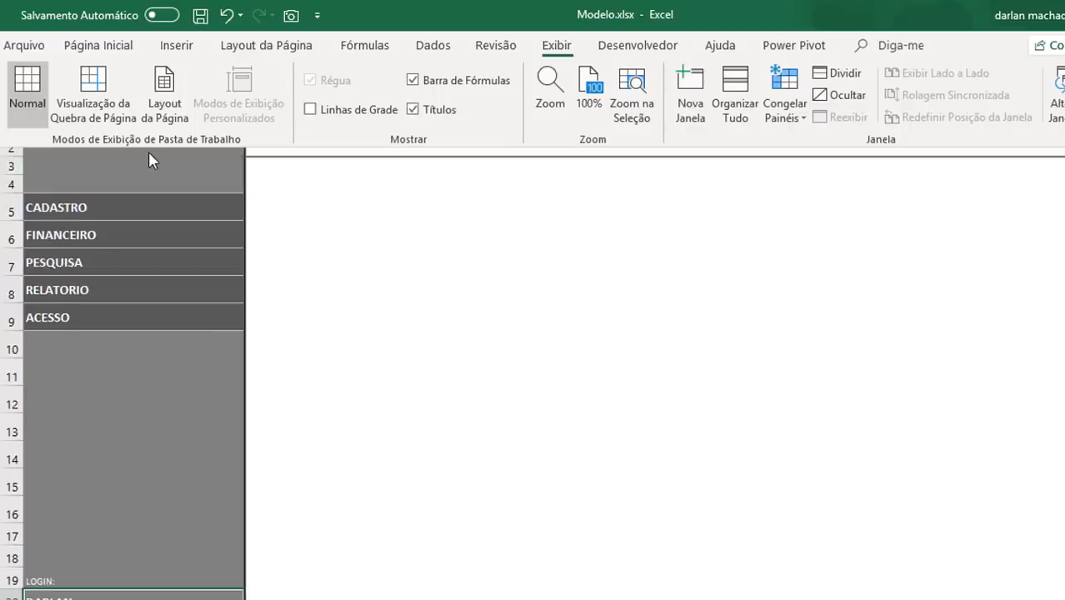
pyautogui.click(75, 175)
pyautogui.hotkey('ctrl', 'Up')
pyautogui.hotkey('ctrl', 'Up')
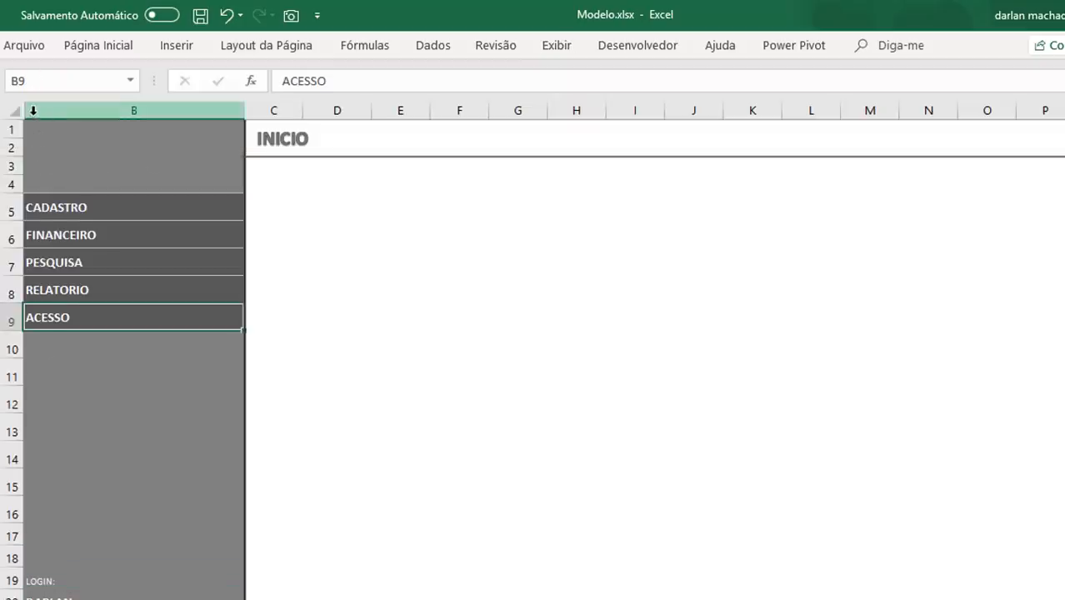
pyautogui.rightClick(109, 413)
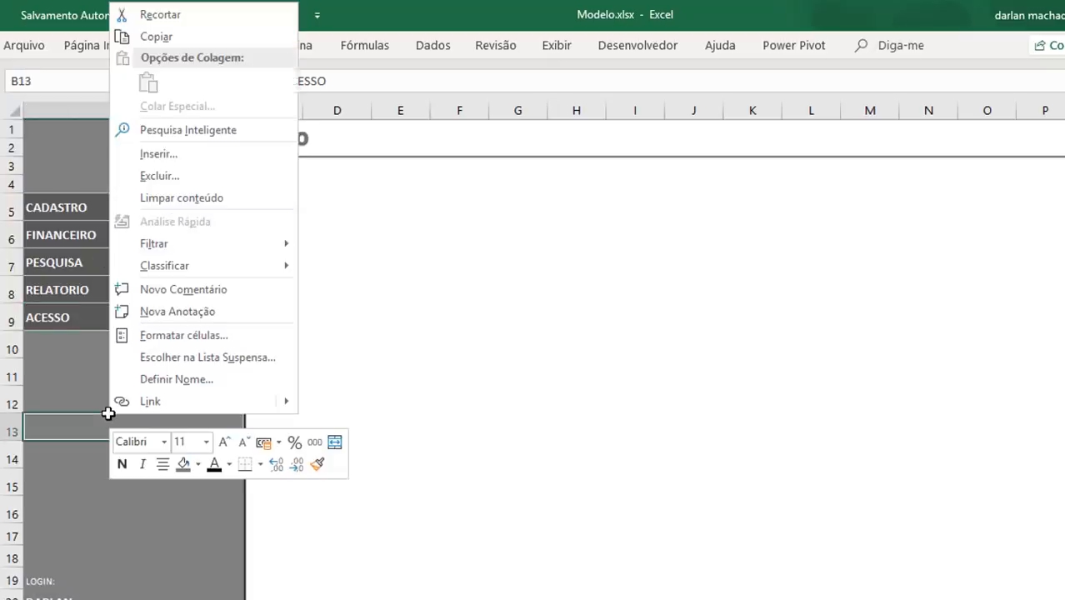
pyautogui.press('Escape')
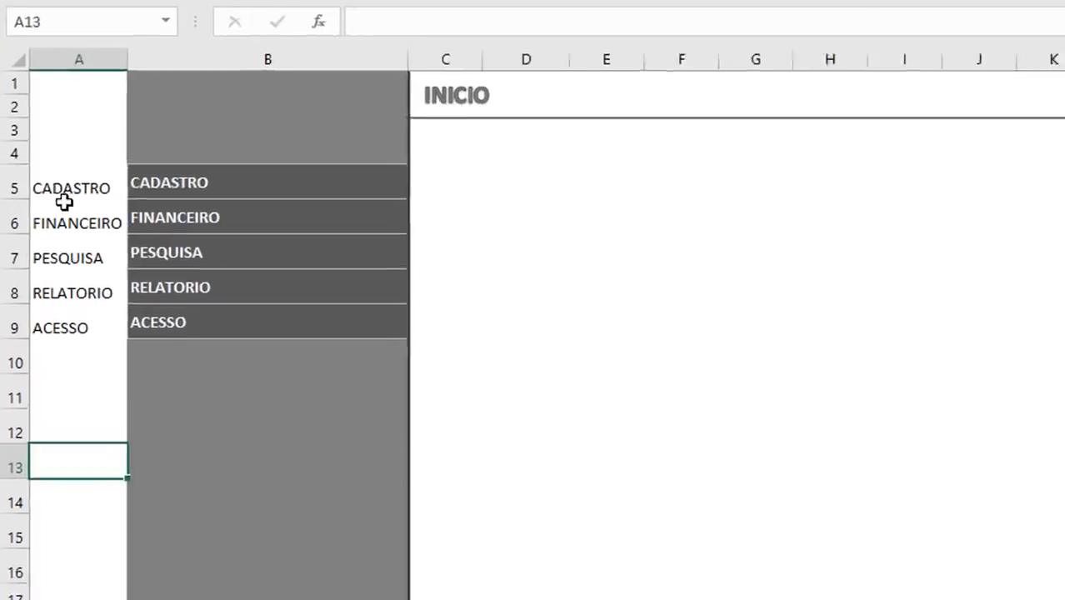
pyautogui.click(74, 181)
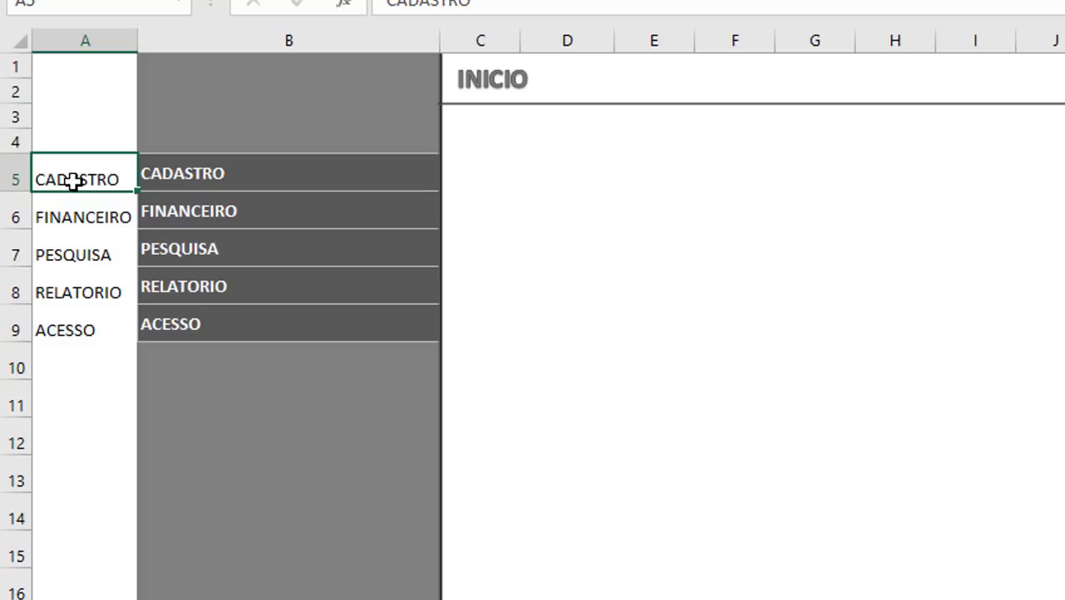
pyautogui.press('Right')
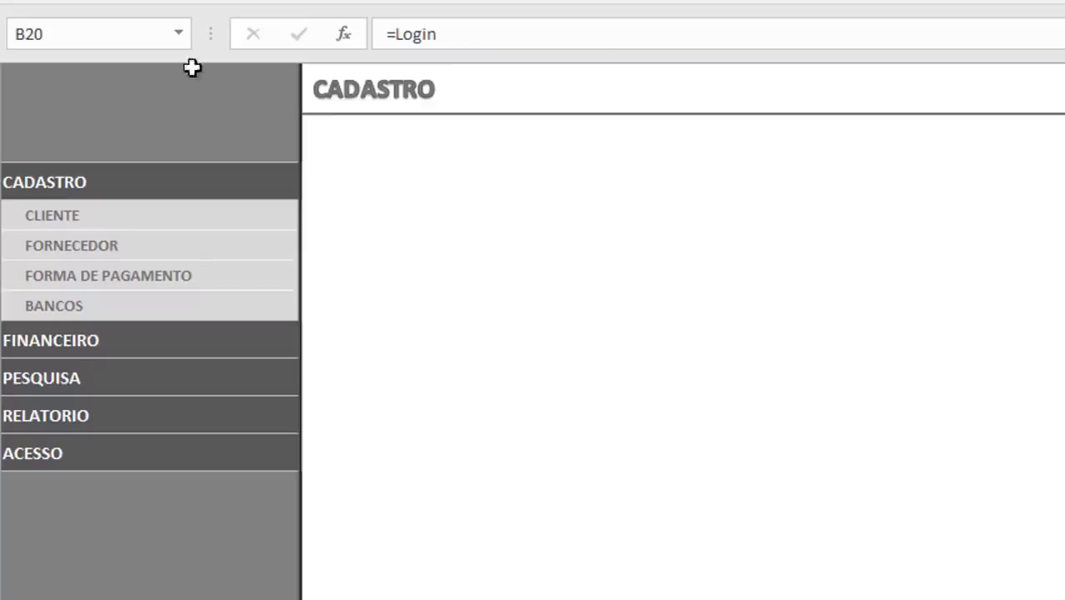
# Step: Display the row and column headings on the Cadastro sheet and reveal its column A menu names
pyautogui.click(765, 1)
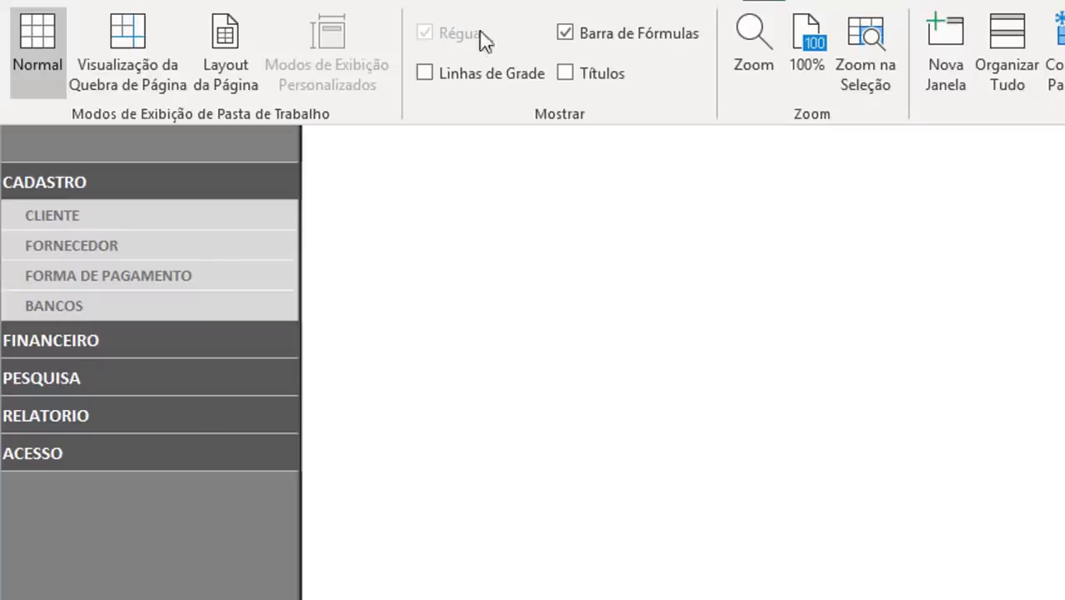
pyautogui.click(608, 79)
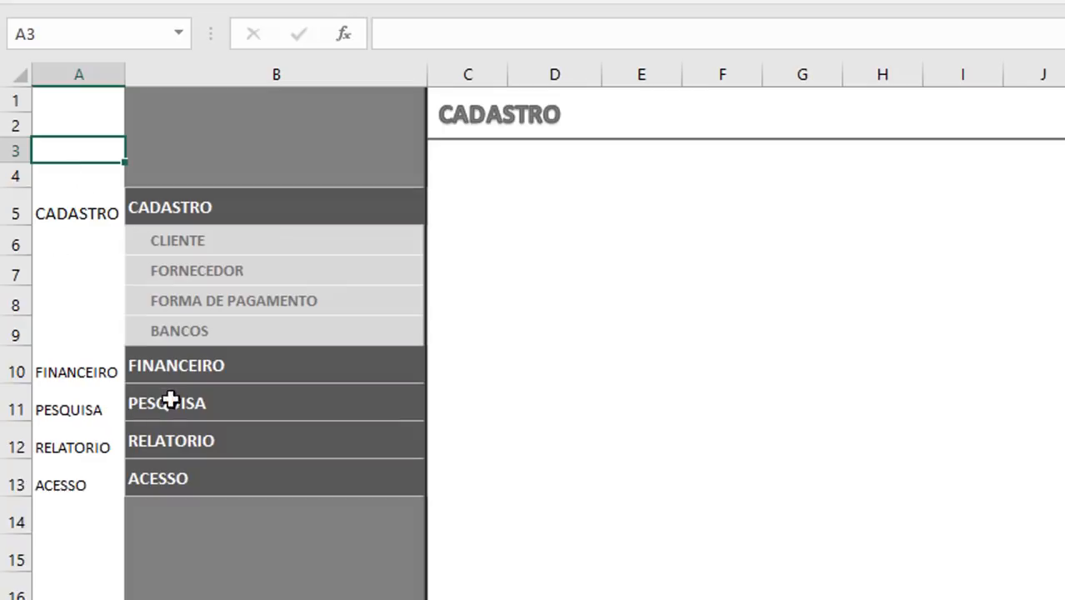
pyautogui.click(177, 367)
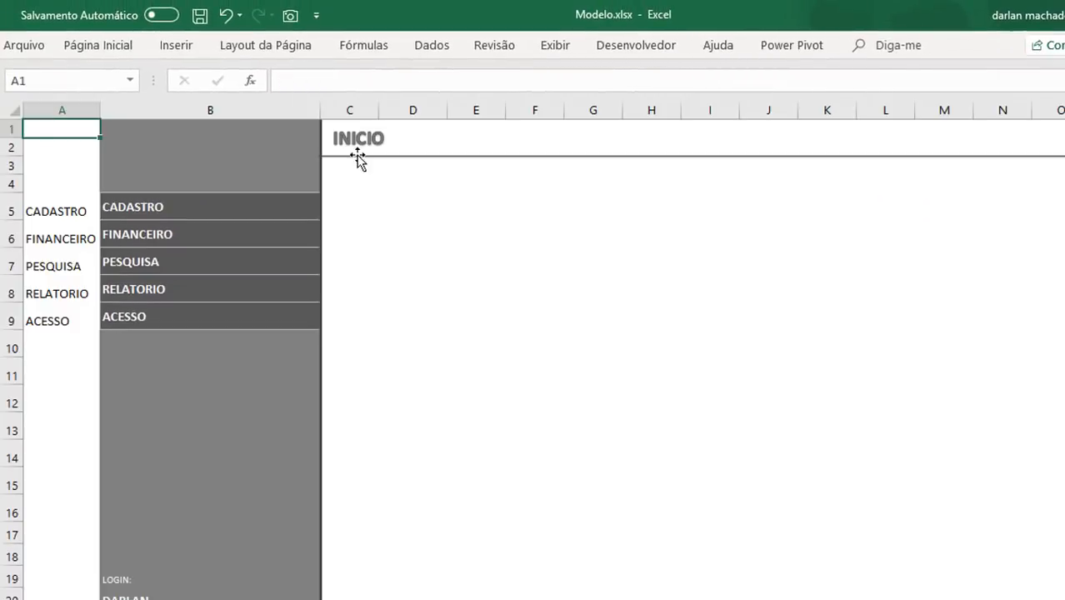
# Step: With cell A1 of the Inicio sheet selected, create a new workbook-scoped defined name called Nome_Celula
pyautogui.click(44, 146)
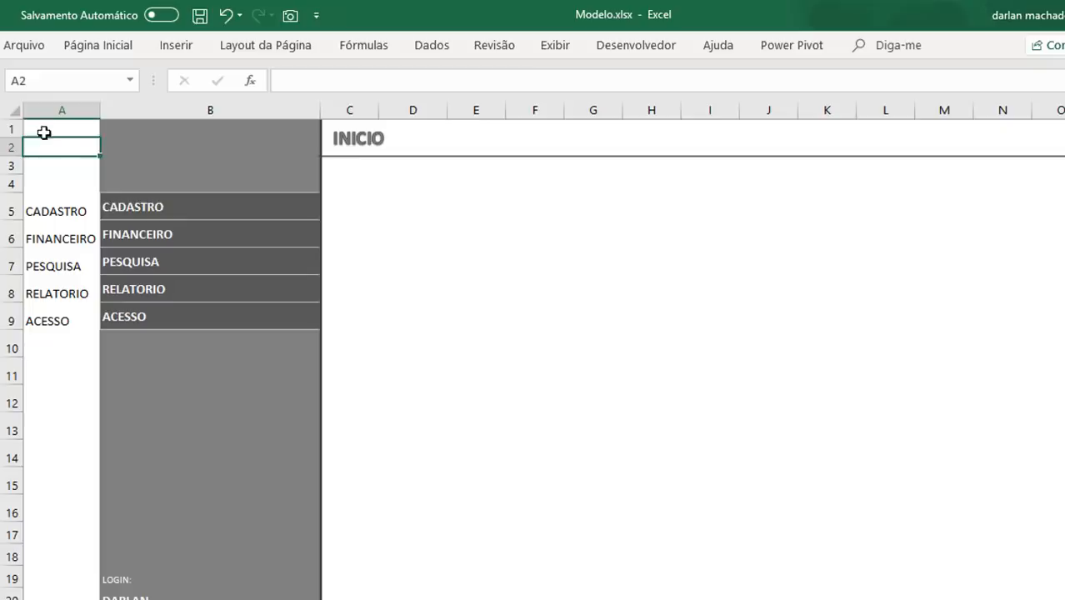
pyautogui.click(43, 130)
pyautogui.click(432, 45)
pyautogui.click(385, 52)
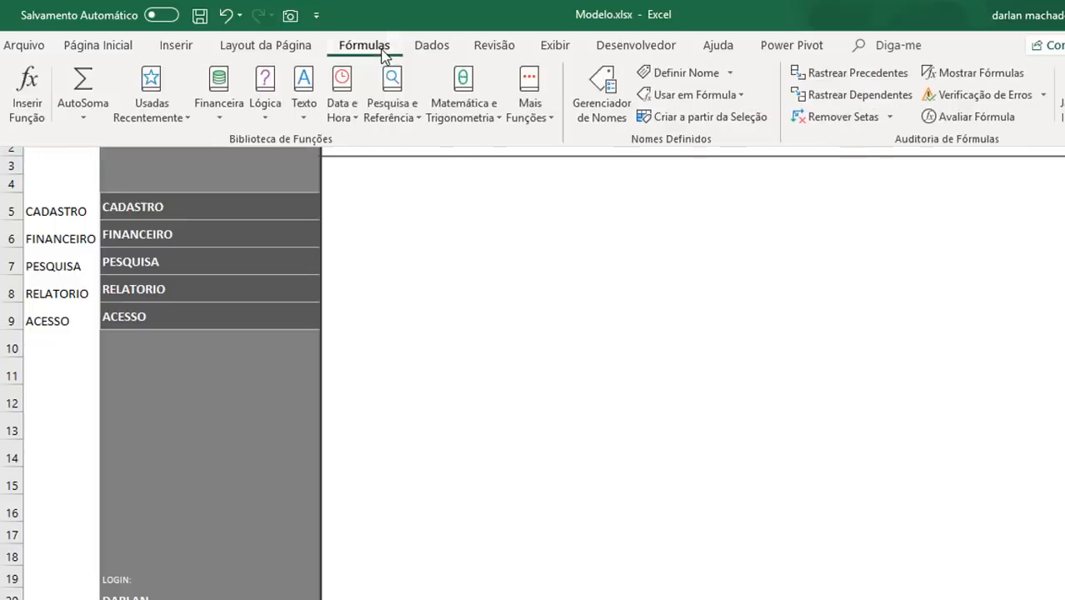
pyautogui.click(603, 109)
pyautogui.click(409, 207)
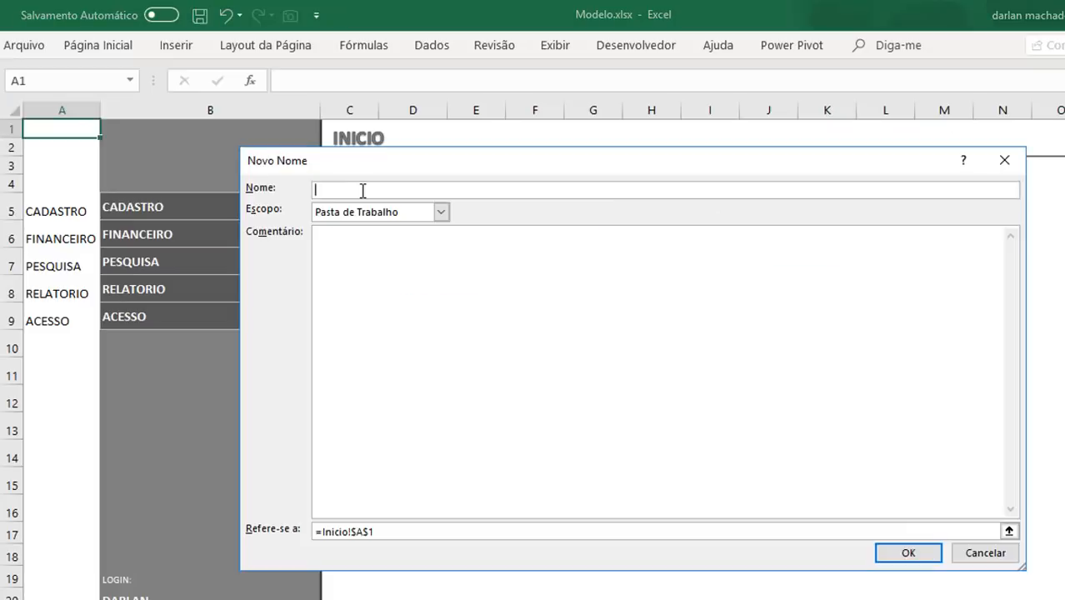
pyautogui.write('Nome_Celula')
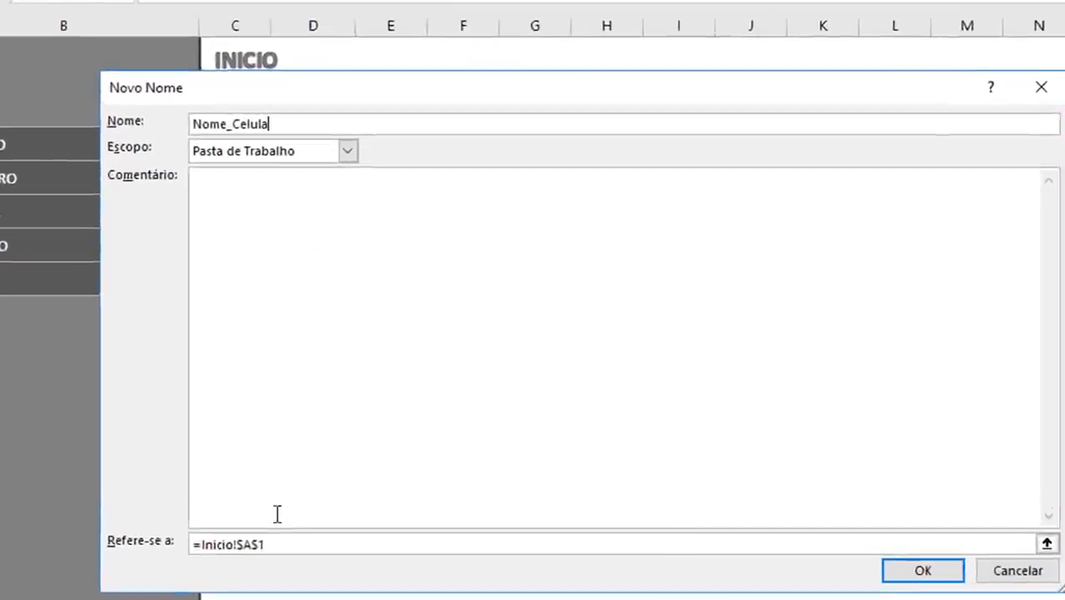
# Step: Make the Nome_Celula name refer to =INDIRETO("A"&LIN(Inicio!$A1)) and save it
pyautogui.moveTo(193, 545); pyautogui.dragTo(284, 545)
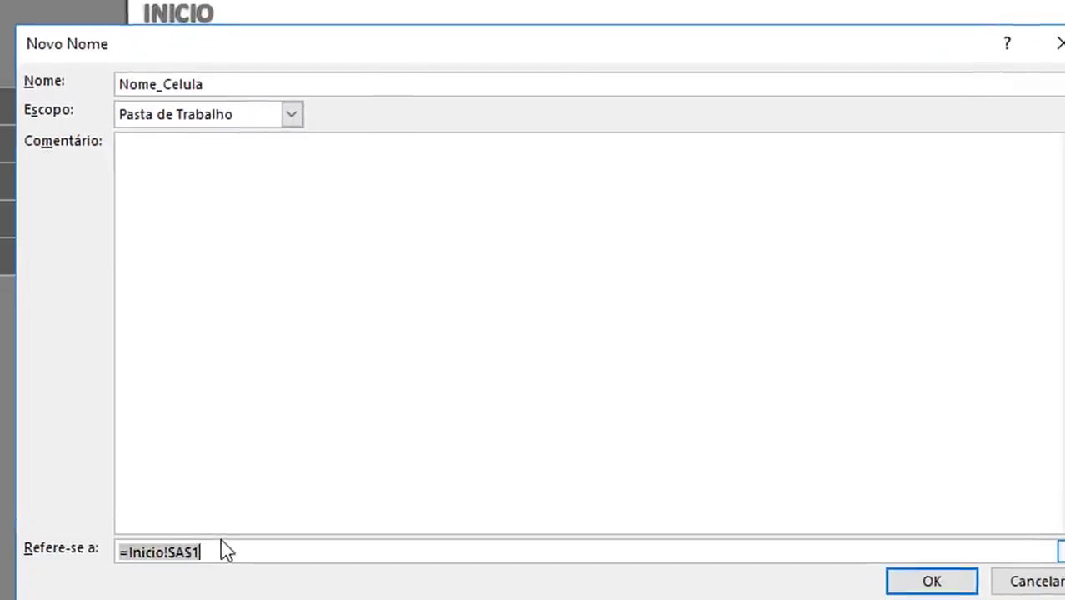
pyautogui.write('=indireto_')
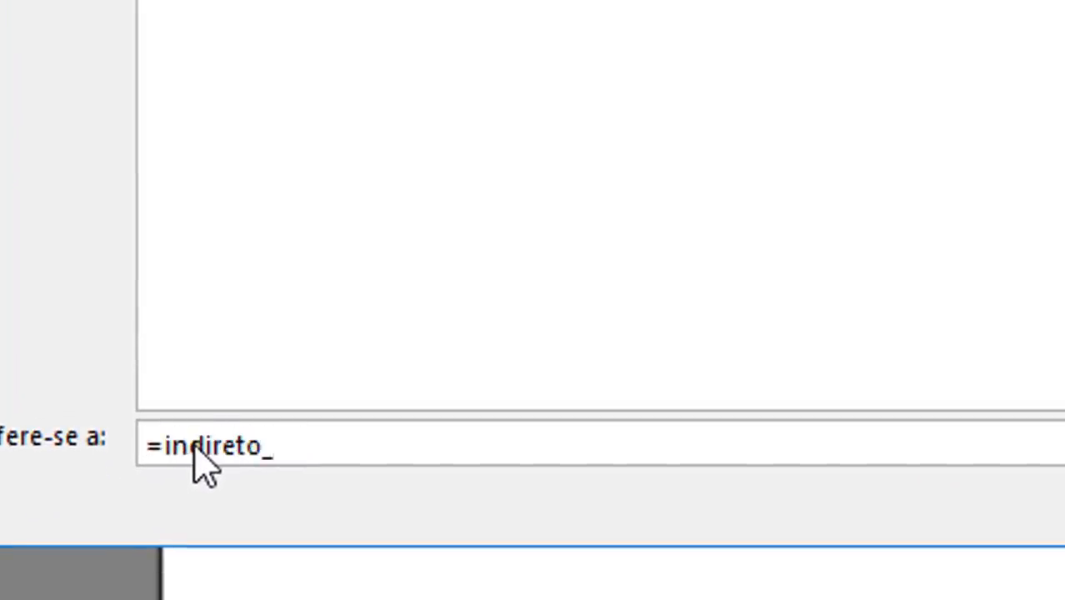
pyautogui.press('BackSpace')
pyautogui.write('("')
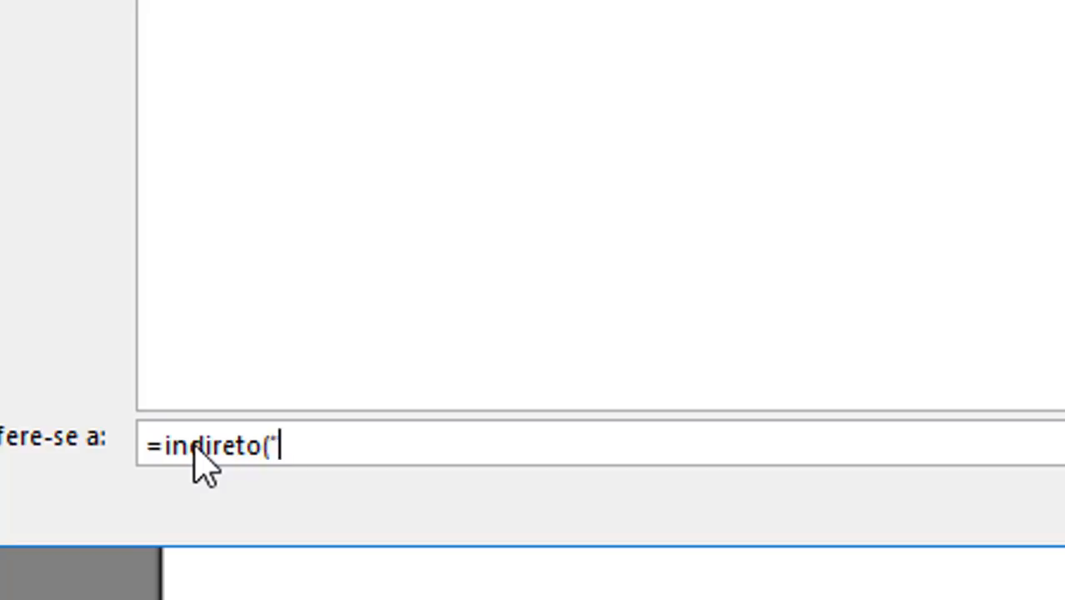
pyautogui.write('A"&l')
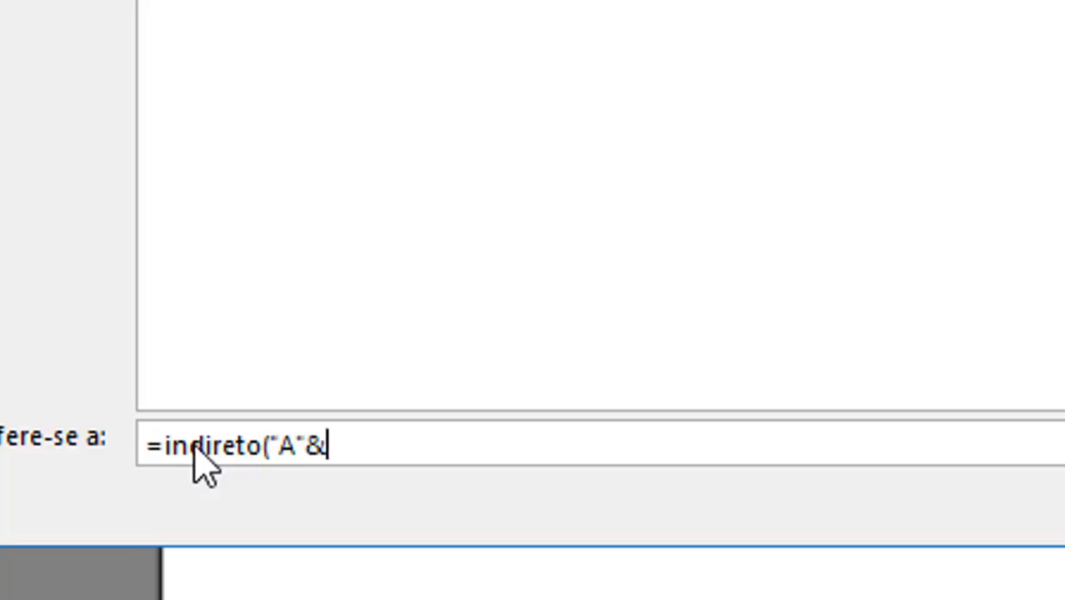
pyautogui.write('in(')
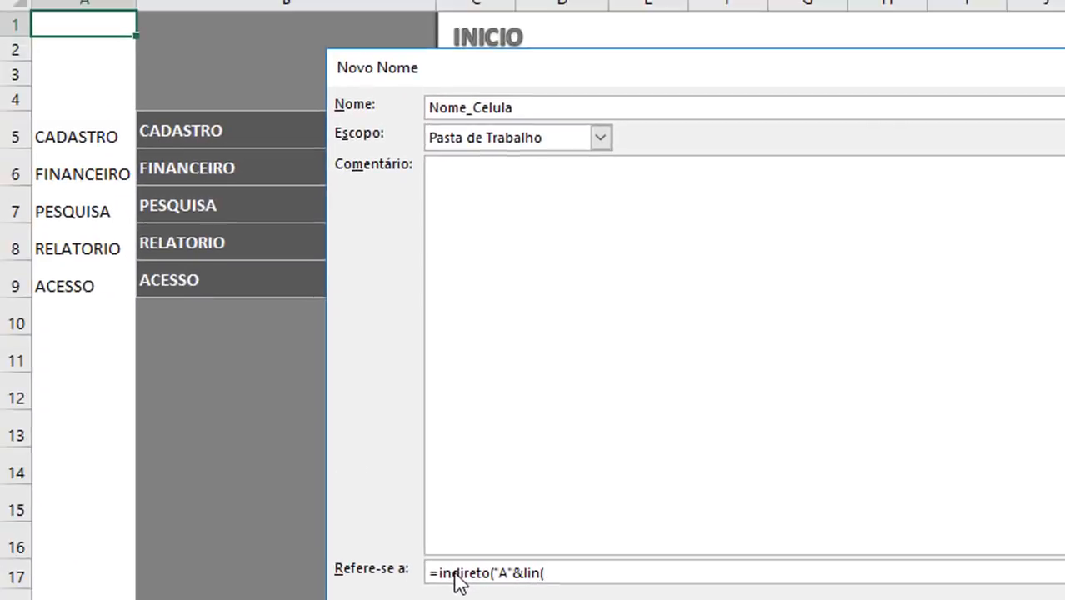
pyautogui.click(69, 24)
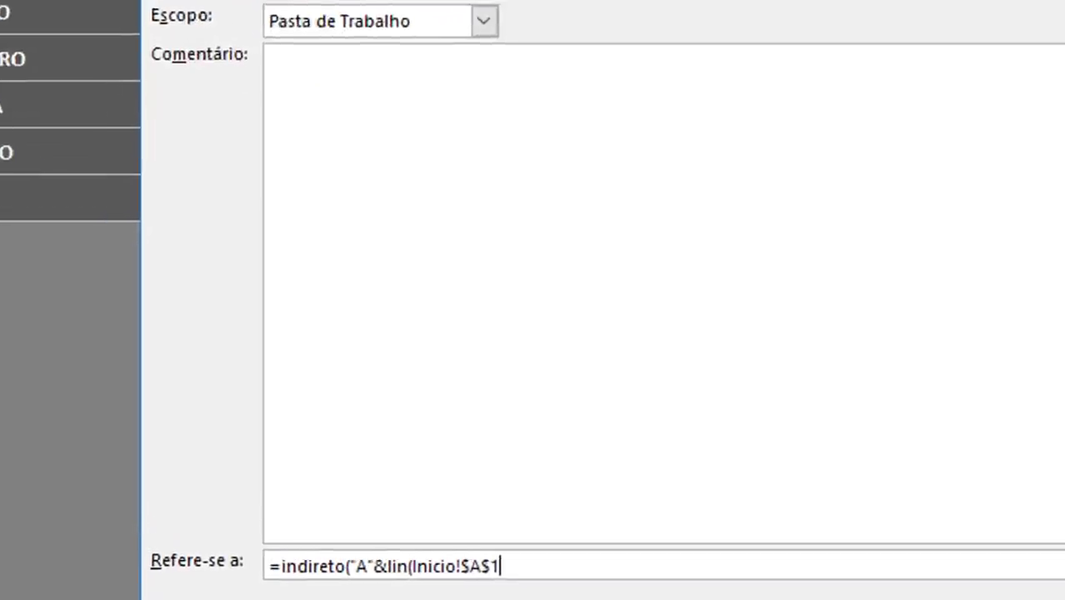
pyautogui.click(491, 567)
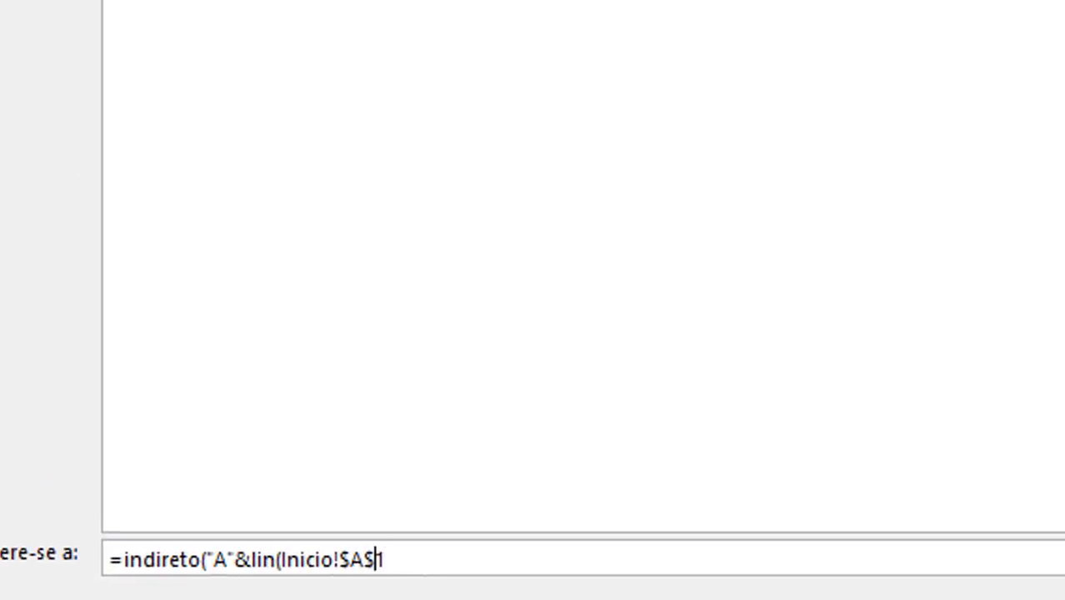
pyautogui.press('BackSpace')
pyautogui.click(520, 573)
pyautogui.write('))')
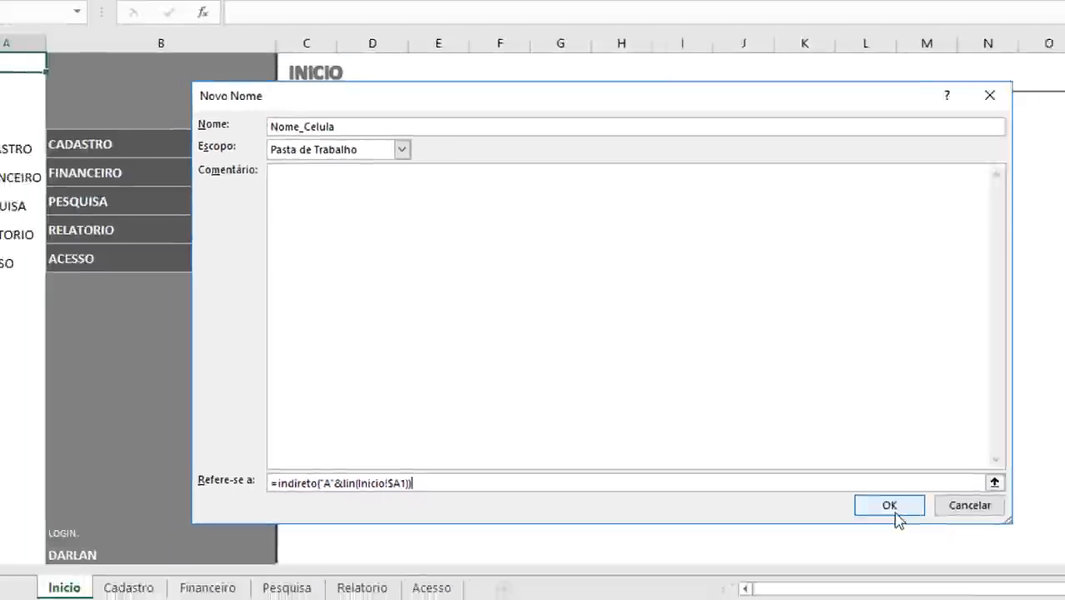
pyautogui.click(896, 507)
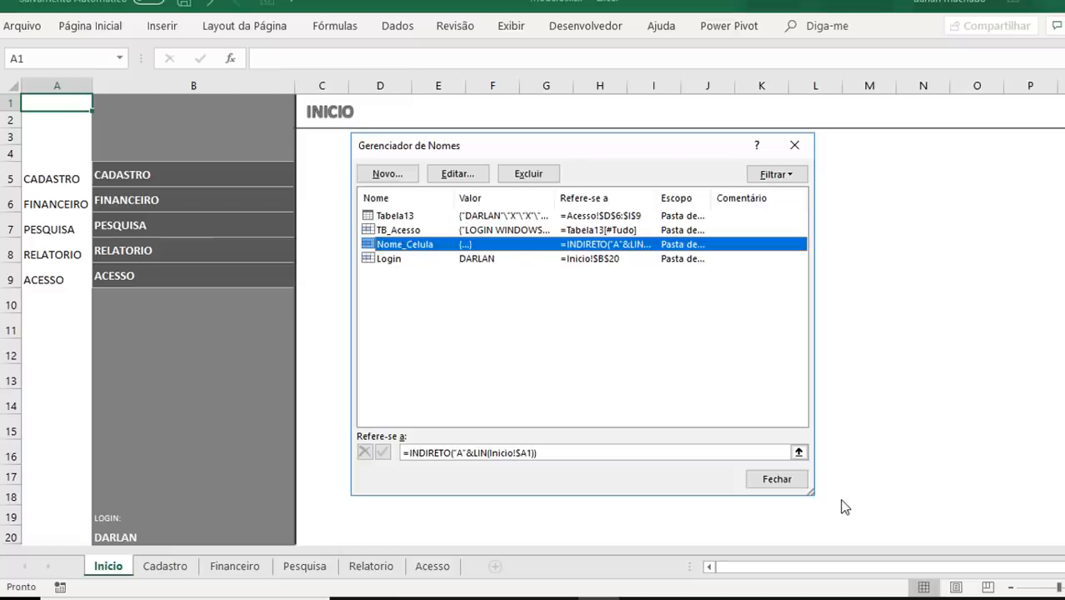
pyautogui.click(802, 485)
# Step: Test the defined name on the Inicio sheet by entering =Nome_Celula in D5 and filling it down to D9
pyautogui.click(397, 175)
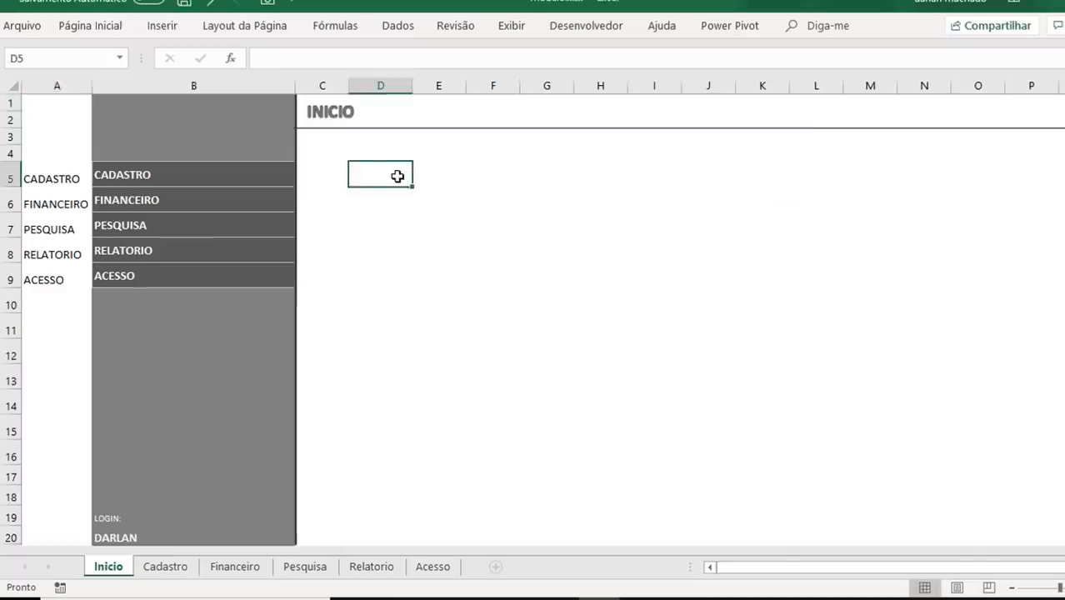
pyautogui.write('=nome')
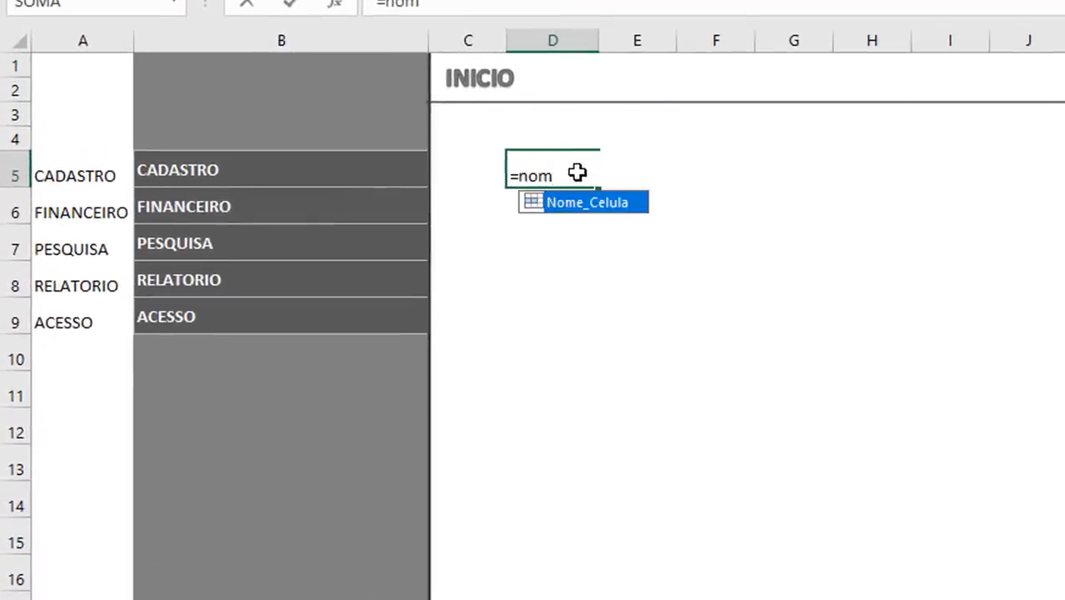
pyautogui.press('Tab')
pyautogui.press('Return')
pyautogui.click(578, 173)
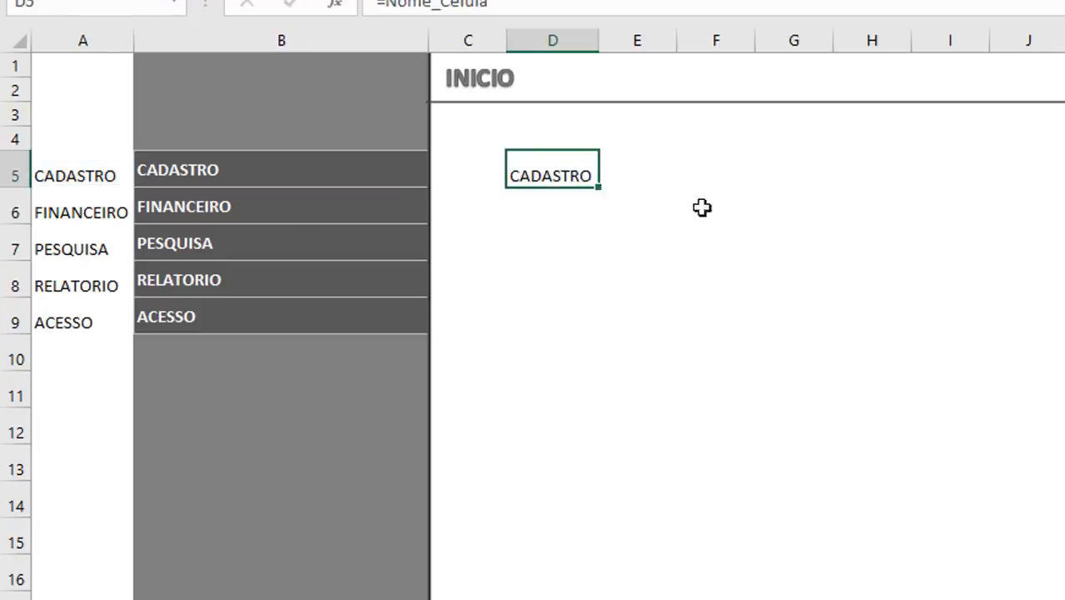
pyautogui.moveTo(602, 192); pyautogui.dragTo(623, 329)
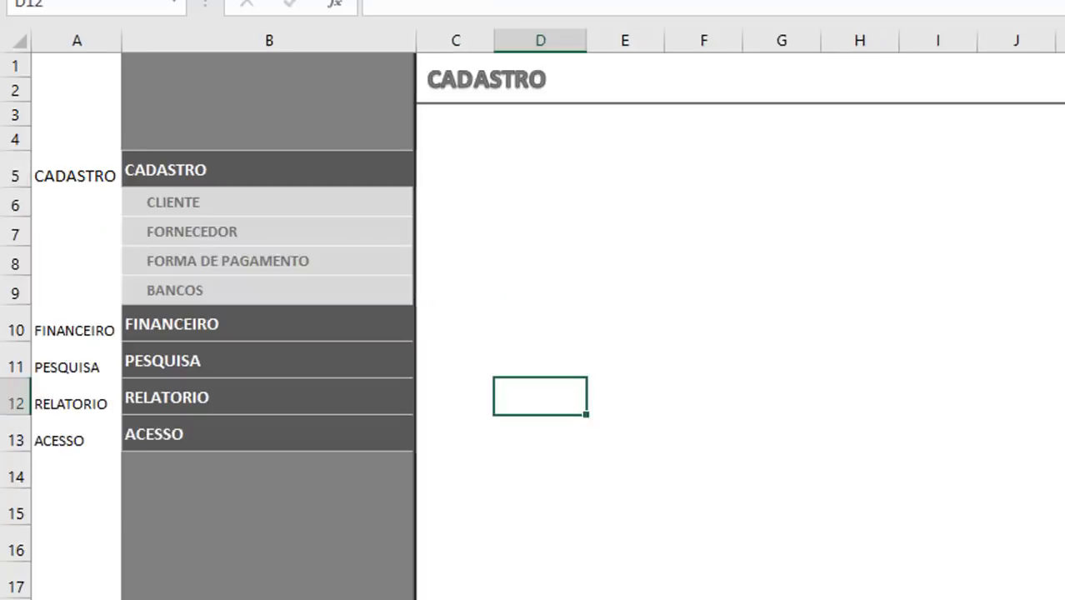
# Step: Test the defined name on the Cadastro sheet by entering =Nome_Celula in cell D5
pyautogui.click(520, 164)
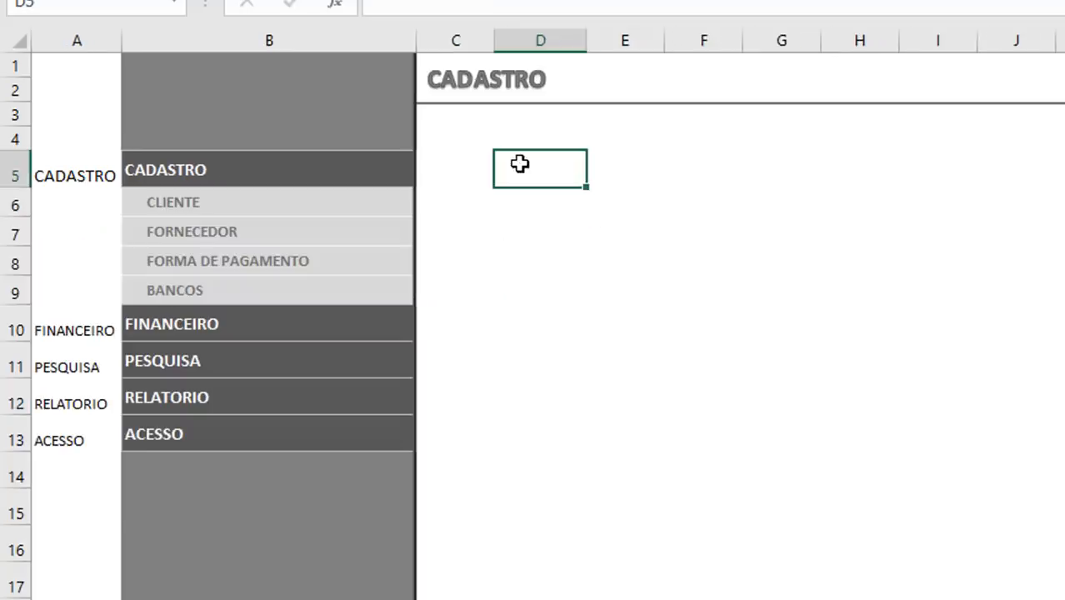
pyautogui.write('=no')
pyautogui.press('Tab')
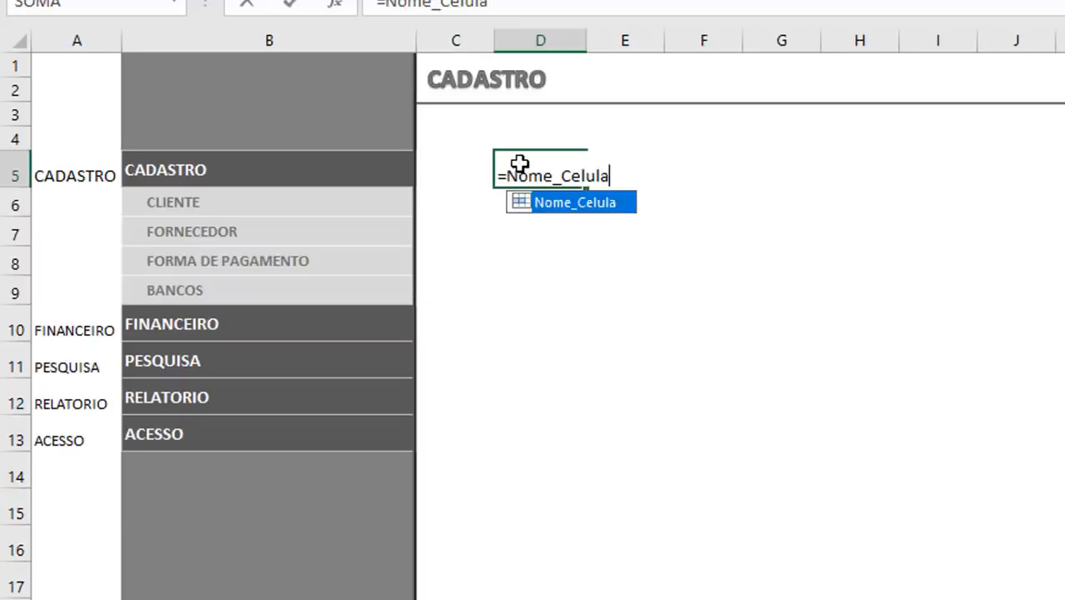
pyautogui.press('Return')
pyautogui.click(576, 177)
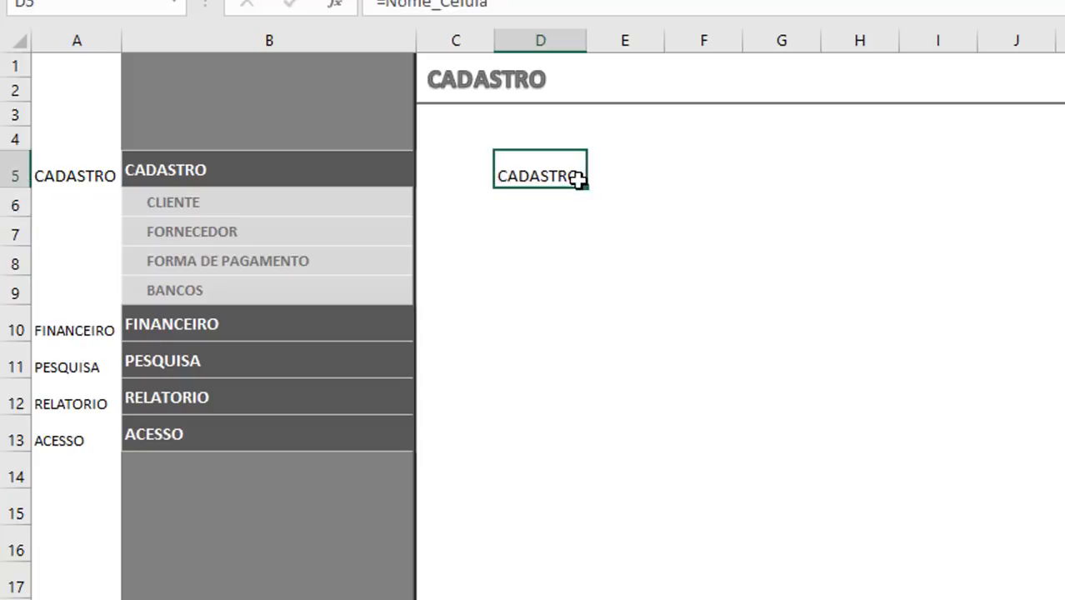
# Step: Fill the =Nome_Celula test formula down to D13 on the Cadastro sheet and clear the cells D5:D13
pyautogui.moveTo(586, 187); pyautogui.dragTo(591, 455)
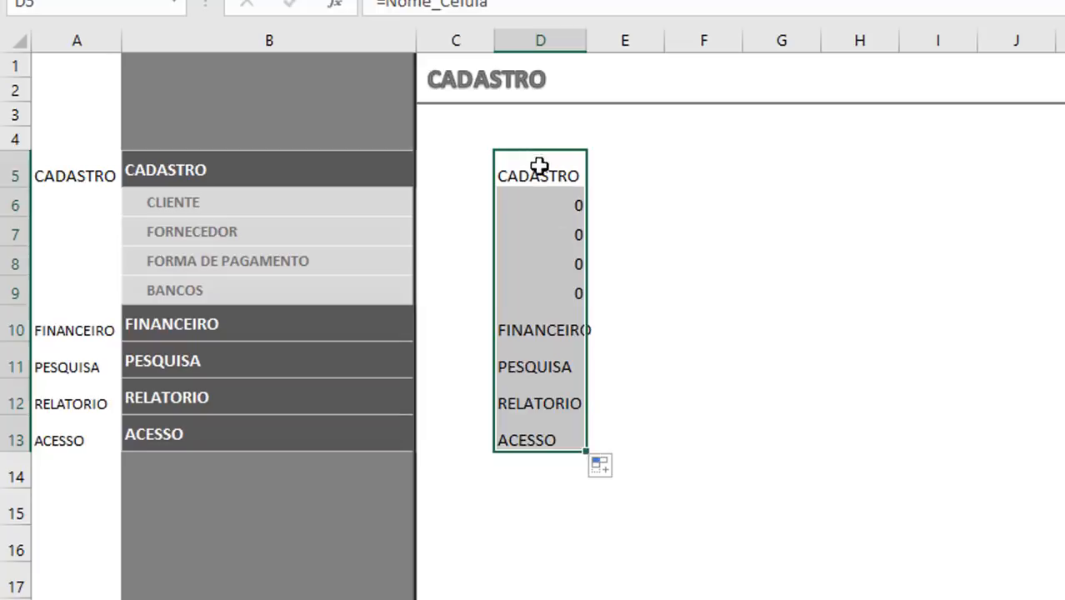
pyautogui.moveTo(542, 171); pyautogui.dragTo(512, 437)
pyautogui.press('Delete')
pyautogui.click(669, 184)
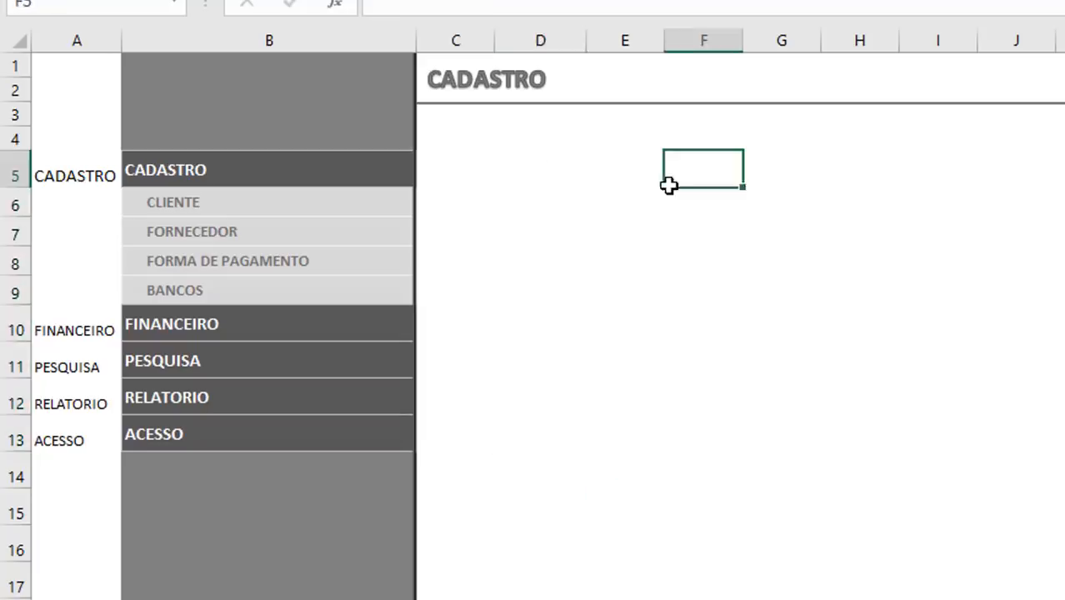
# Step: Try =INDIRETO("A5") in cell D5 of the Cadastro sheet and clear the cell again
pyautogui.click(538, 179)
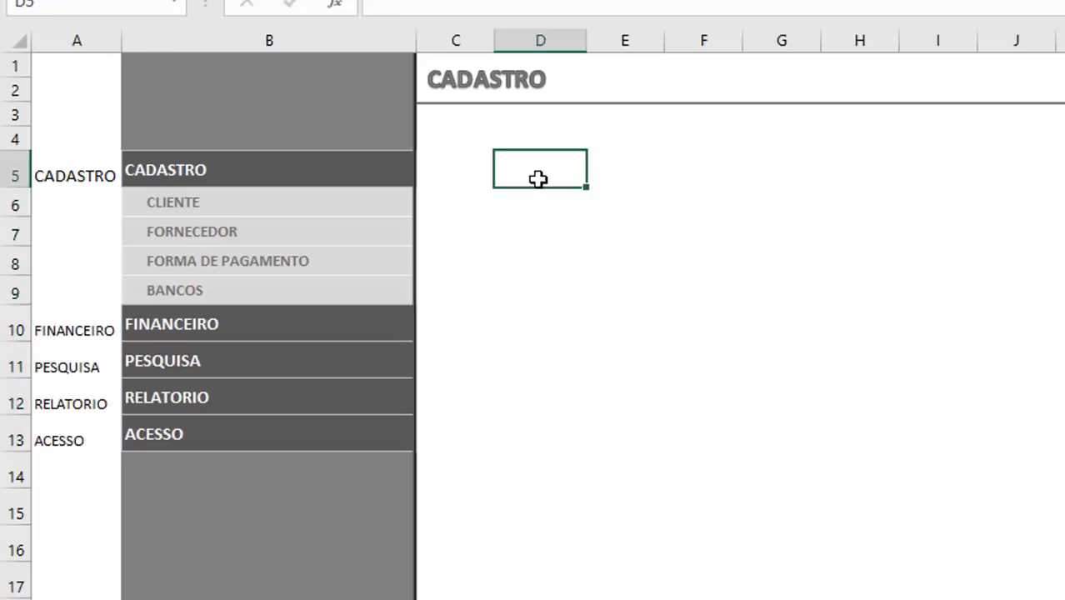
pyautogui.write('=in')
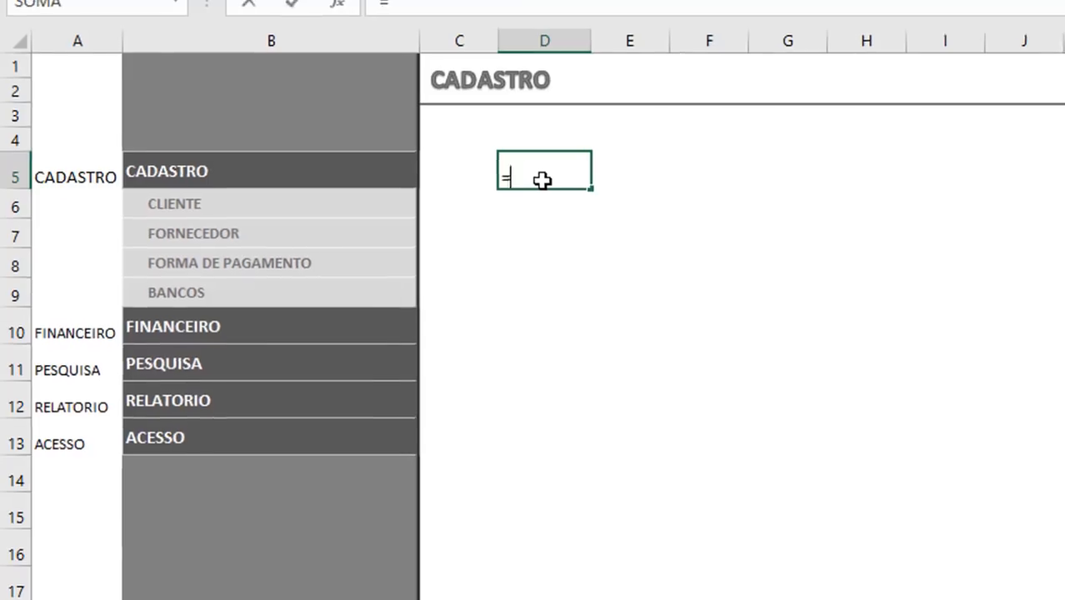
pyautogui.press('Tab')
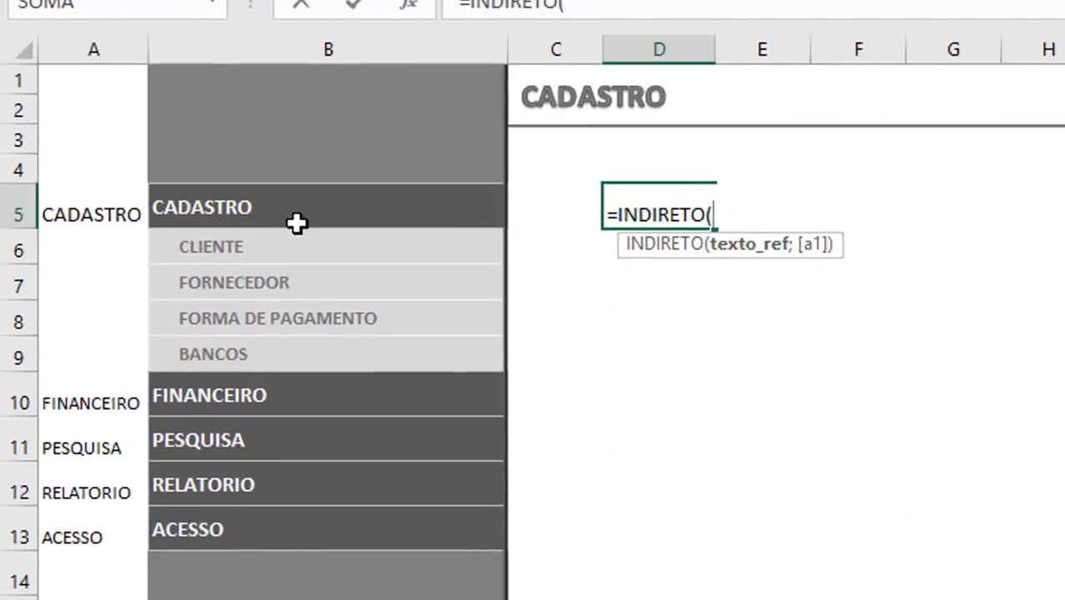
pyautogui.write('"A5"')
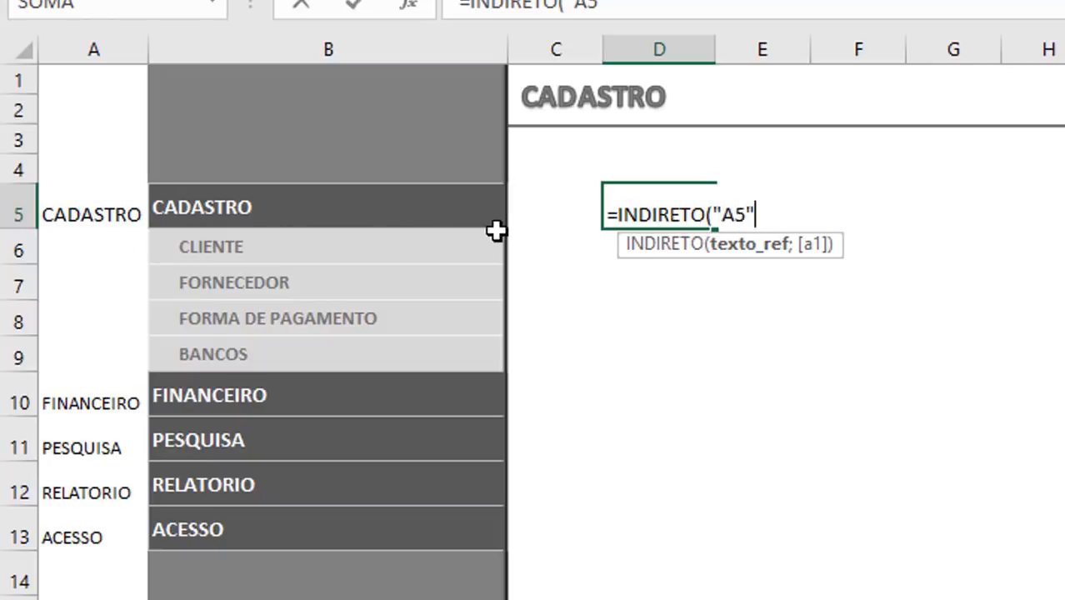
pyautogui.write(')')
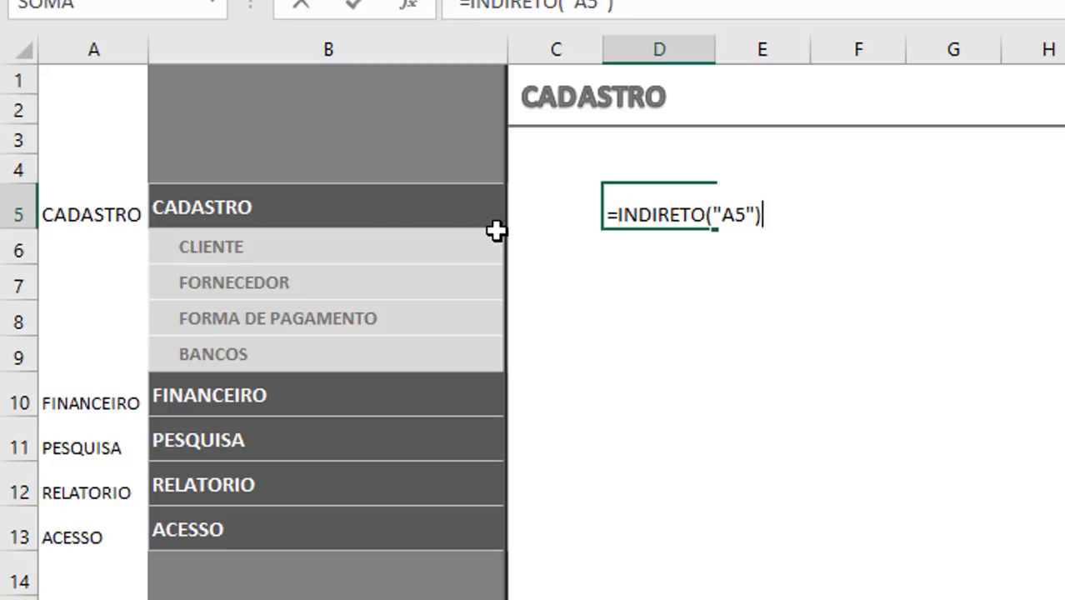
pyautogui.press('Return')
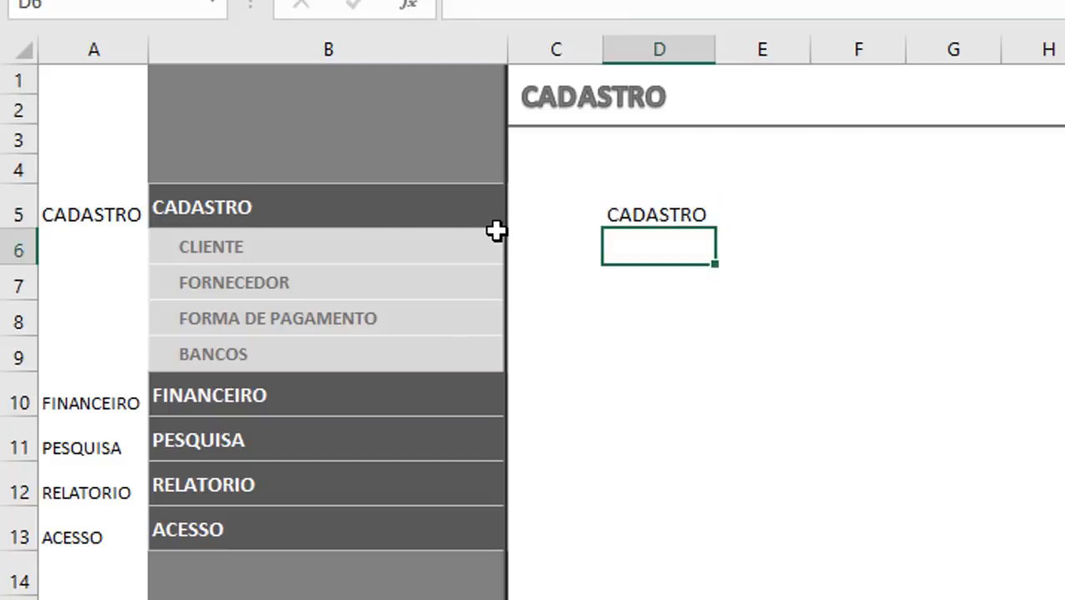
pyautogui.press('Up')
pyautogui.press('Delete')
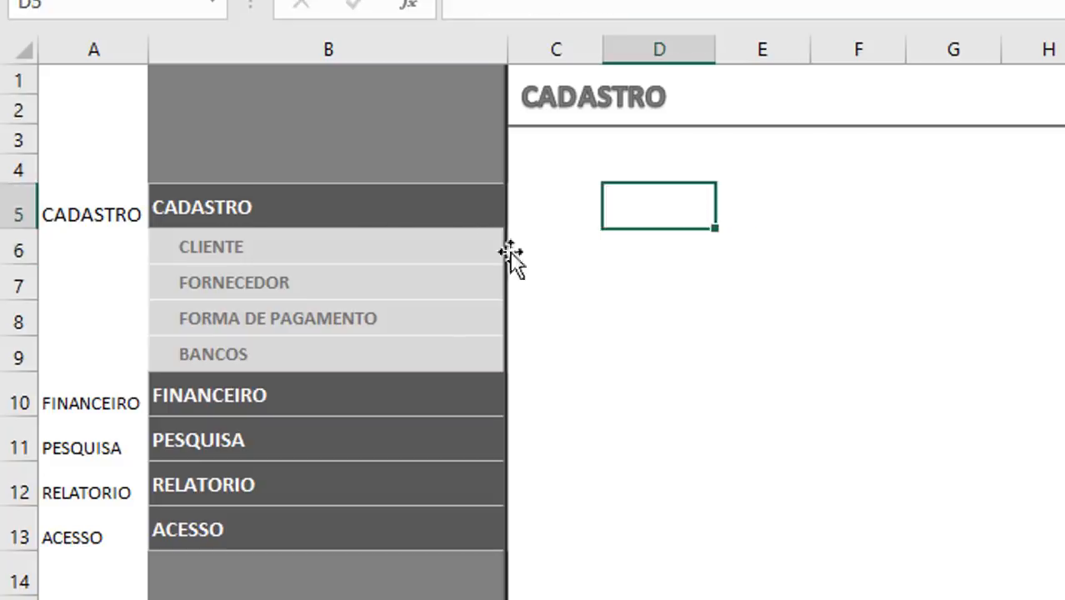
# Step: In cell D12 of the Gestão de Acesso sheet, start an ÍNDICE formula with the whole access table, Tabela13[#Tudo], as its array
pyautogui.click(672, 440)
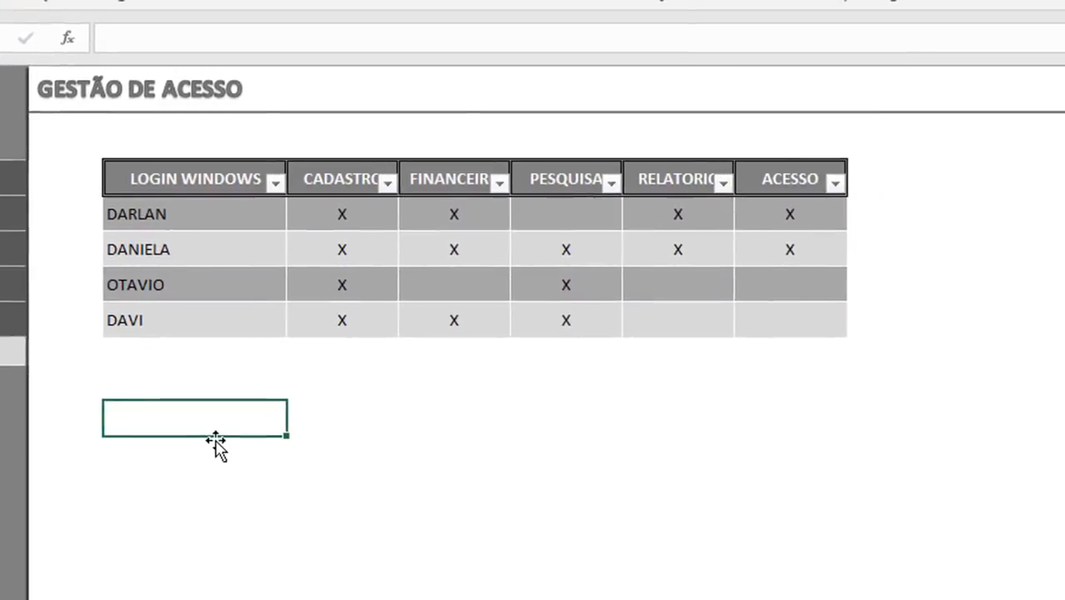
pyautogui.write('=i')
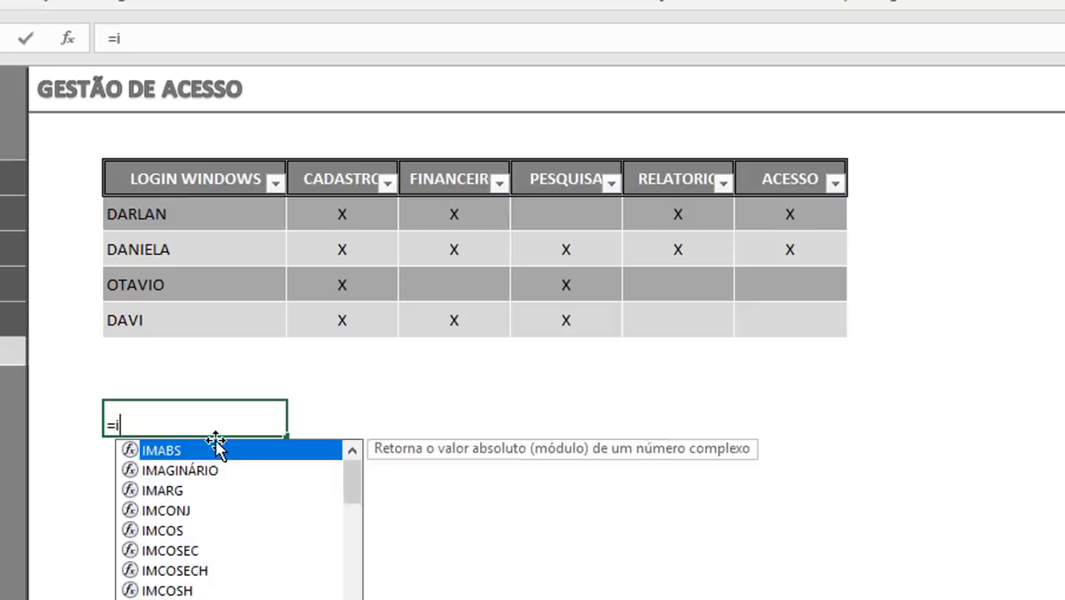
pyautogui.press('BackSpace')
pyautogui.write('í')
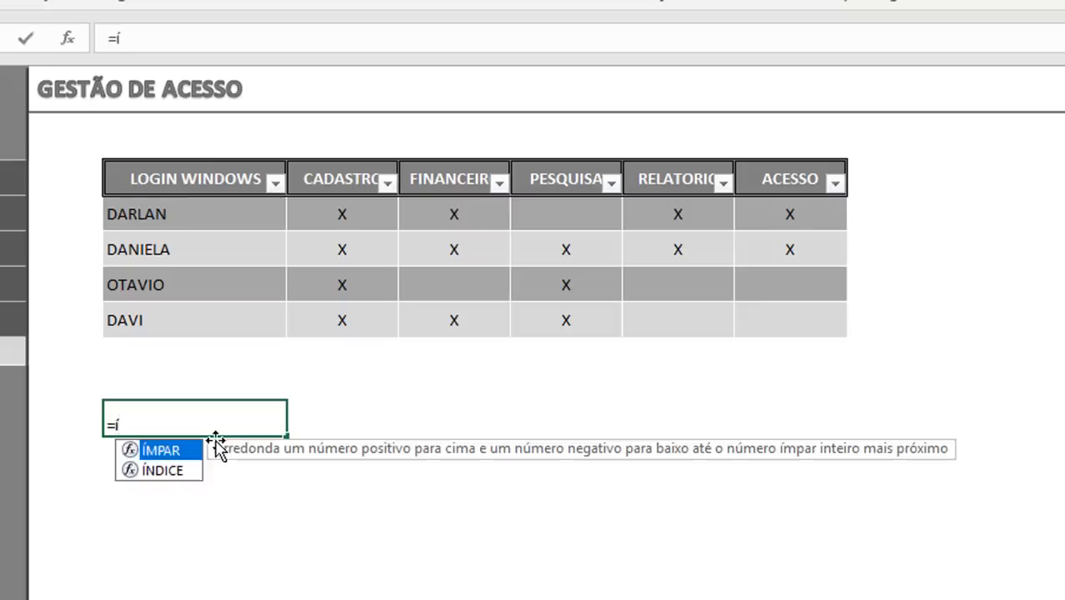
pyautogui.press('Down')
pyautogui.press('Tab')
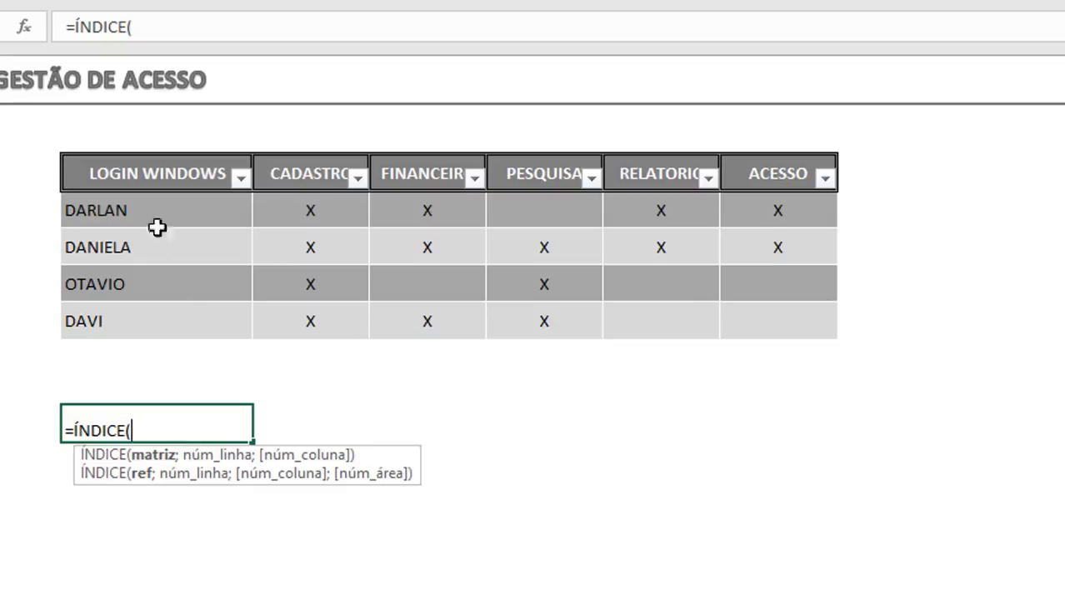
pyautogui.moveTo(143, 174); pyautogui.dragTo(783, 326)
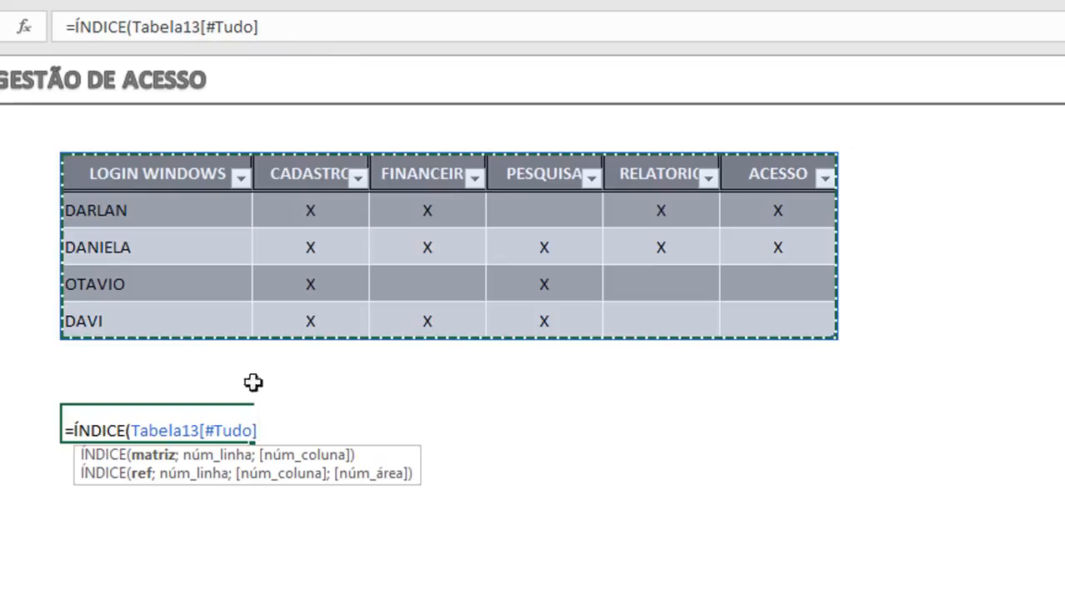
pyautogui.write(';')
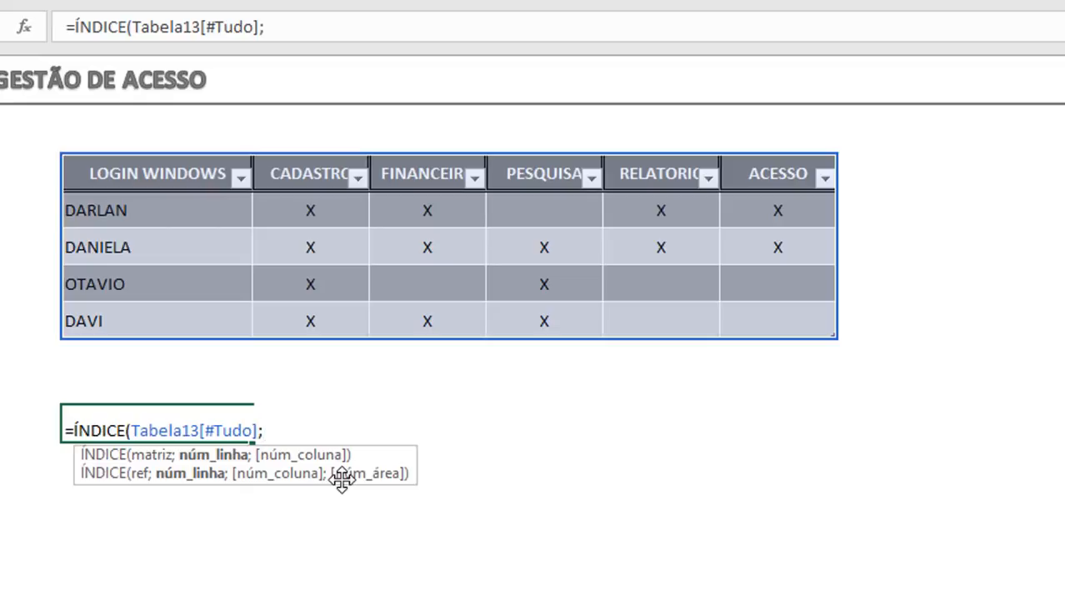
# Step: Add the row argument CORRESP(Login;Tabela13[[#Tudo];[LOGIN WINDOWS]];0) to the ÍNDICE formula
pyautogui.write('cor')
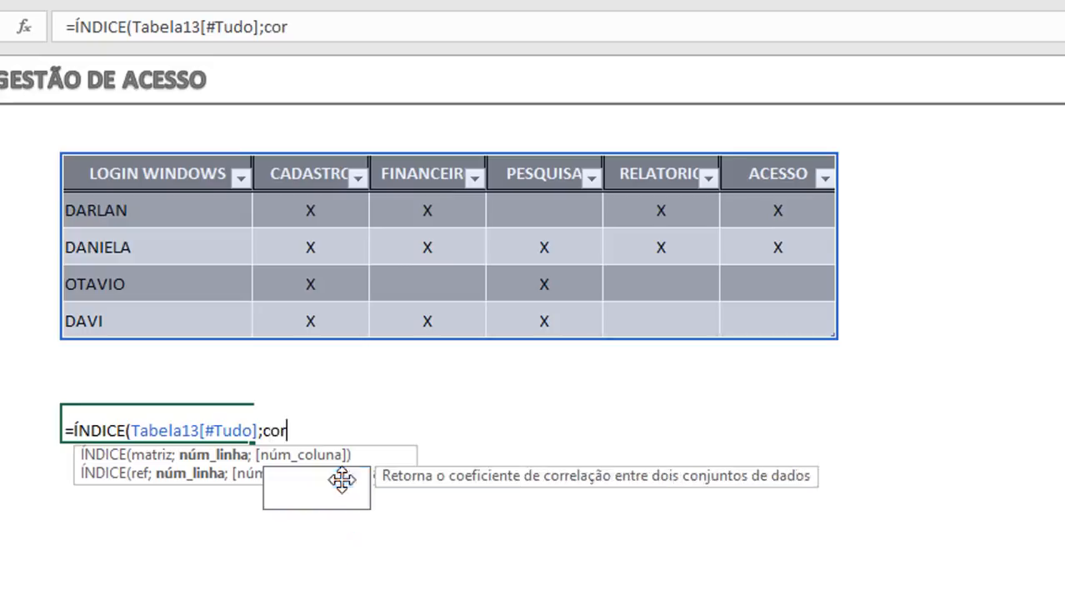
pyautogui.write('resp(')
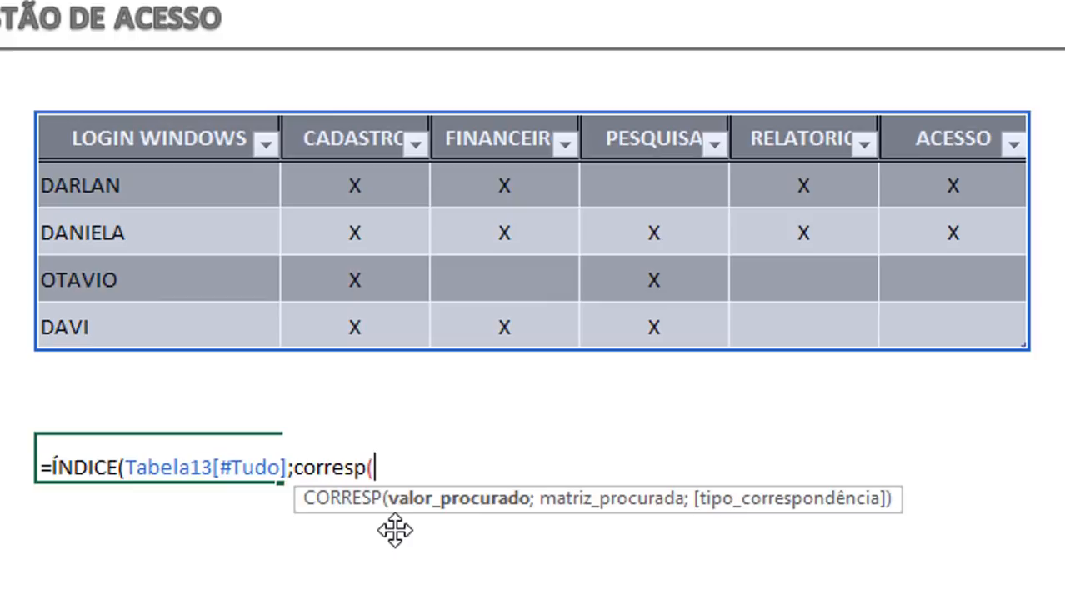
pyautogui.write('lo')
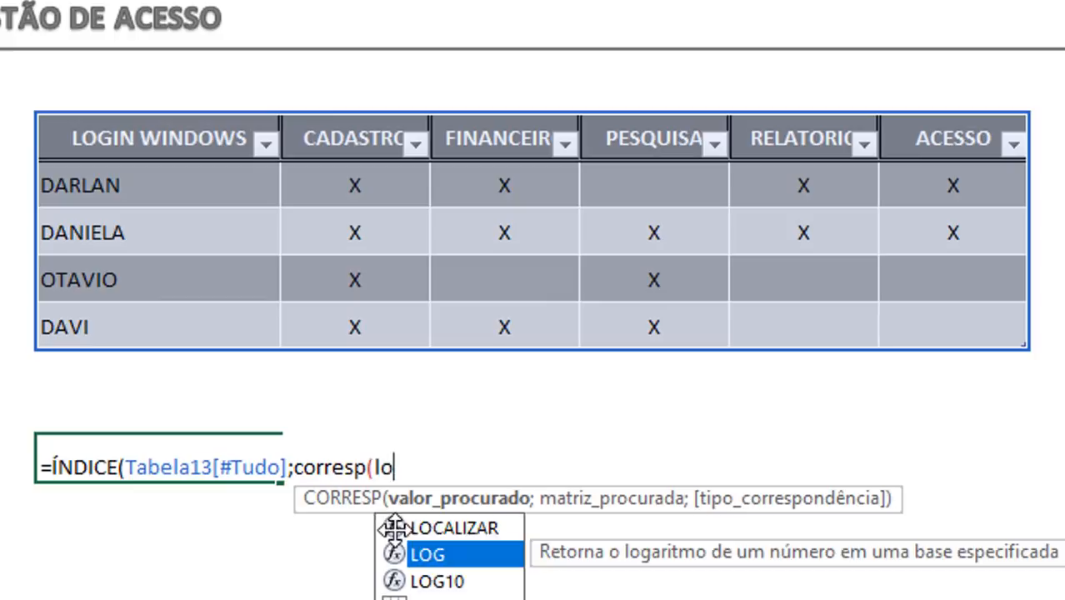
pyautogui.press('Down')
pyautogui.press('Down')
pyautogui.press('Tab')
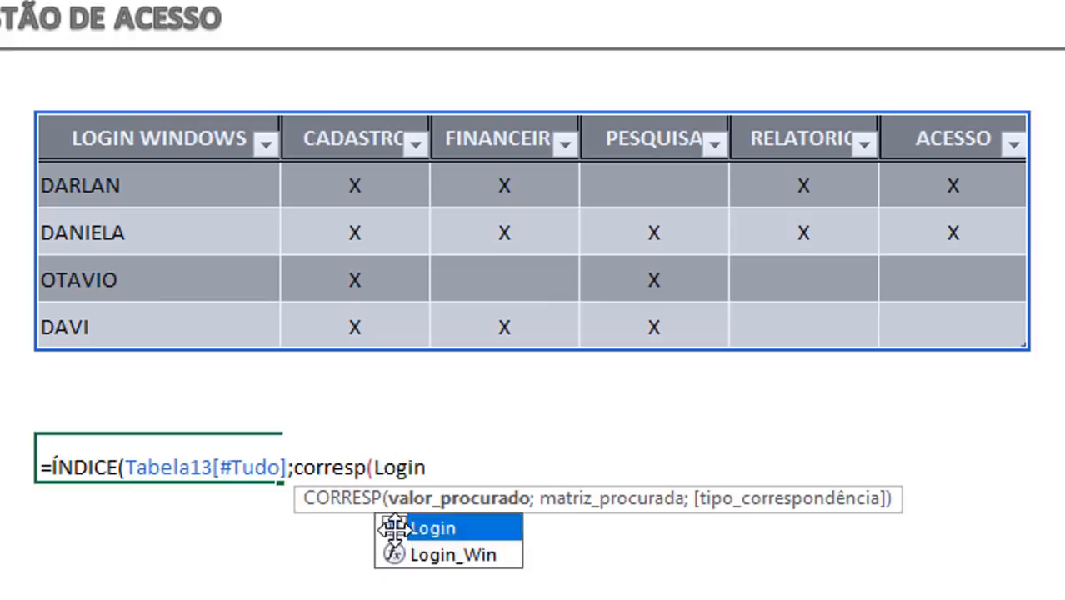
pyautogui.write(';')
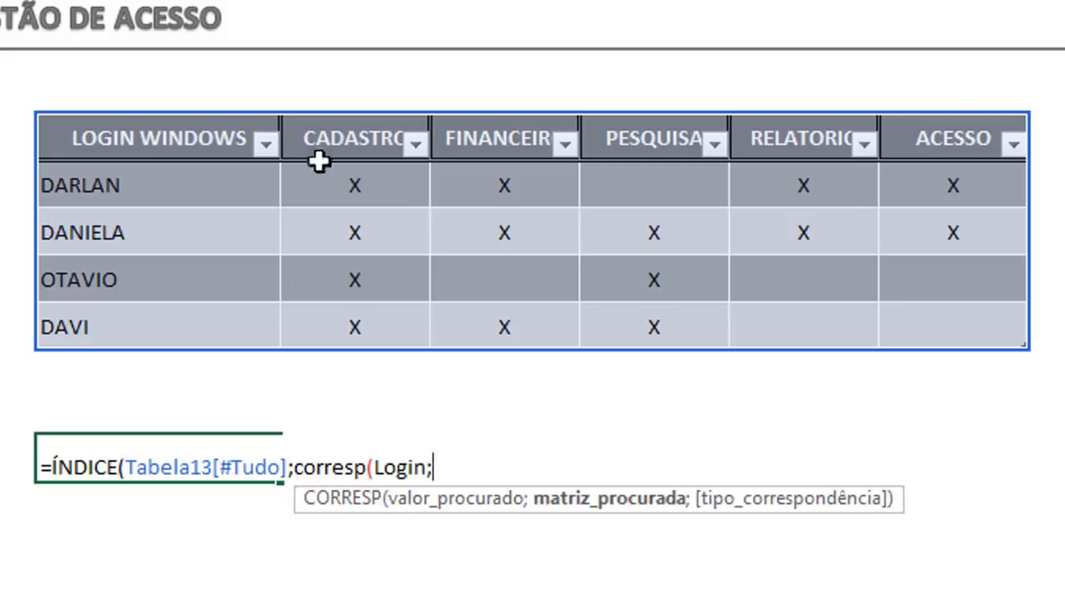
pyautogui.moveTo(164, 138); pyautogui.dragTo(176, 326)
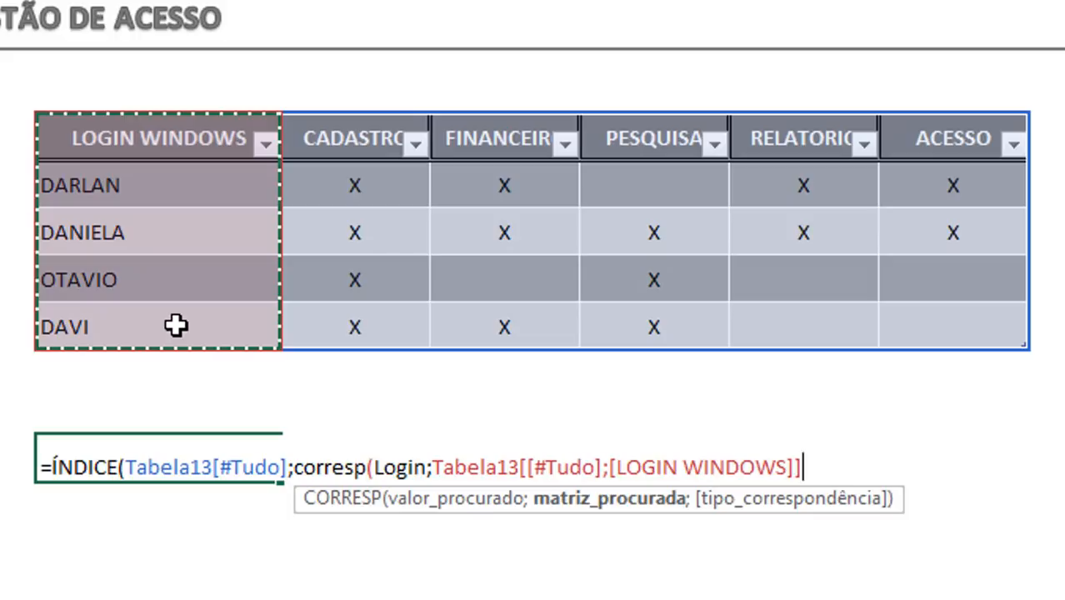
pyautogui.write(';')
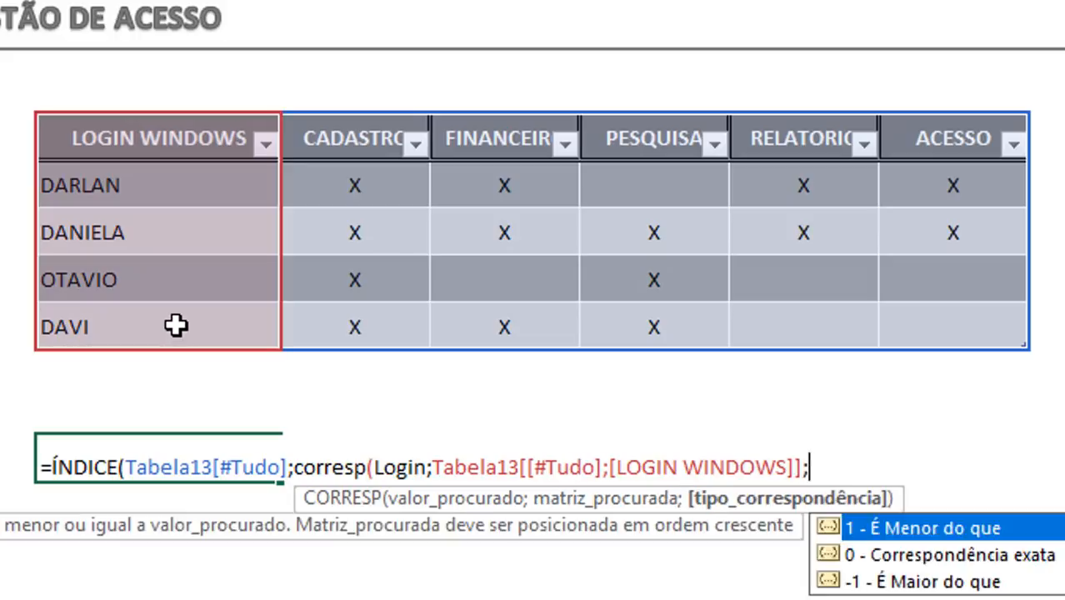
pyautogui.write('0)')
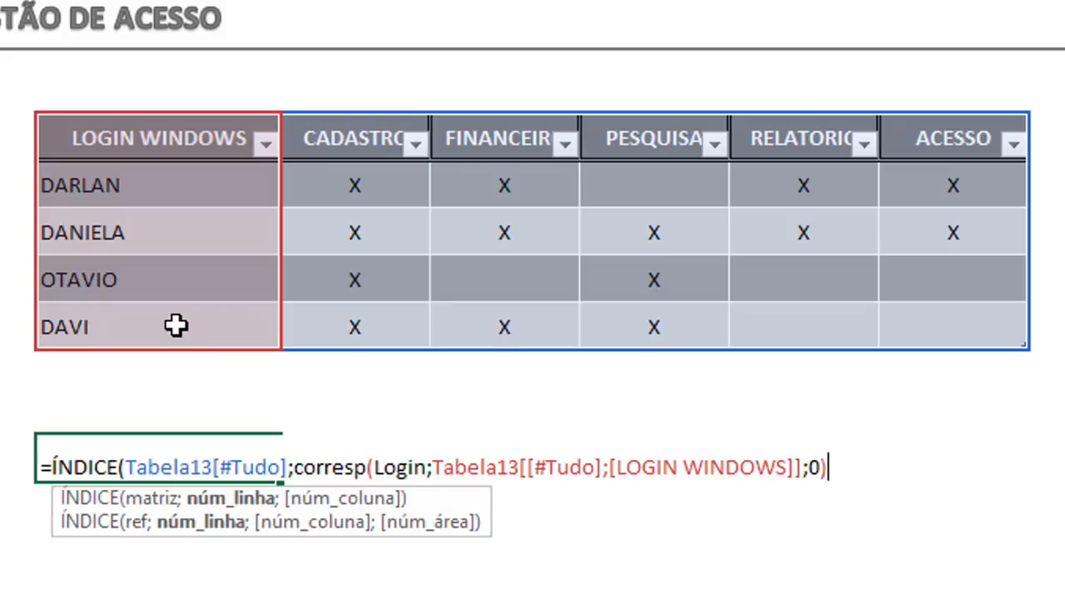
# Step: Add the column argument CORRESP(Nome_Celula;Tabela13[#Cabeçalhos];0), close the ÍNDICE formula and enter it in D12
pyautogui.write(';co')
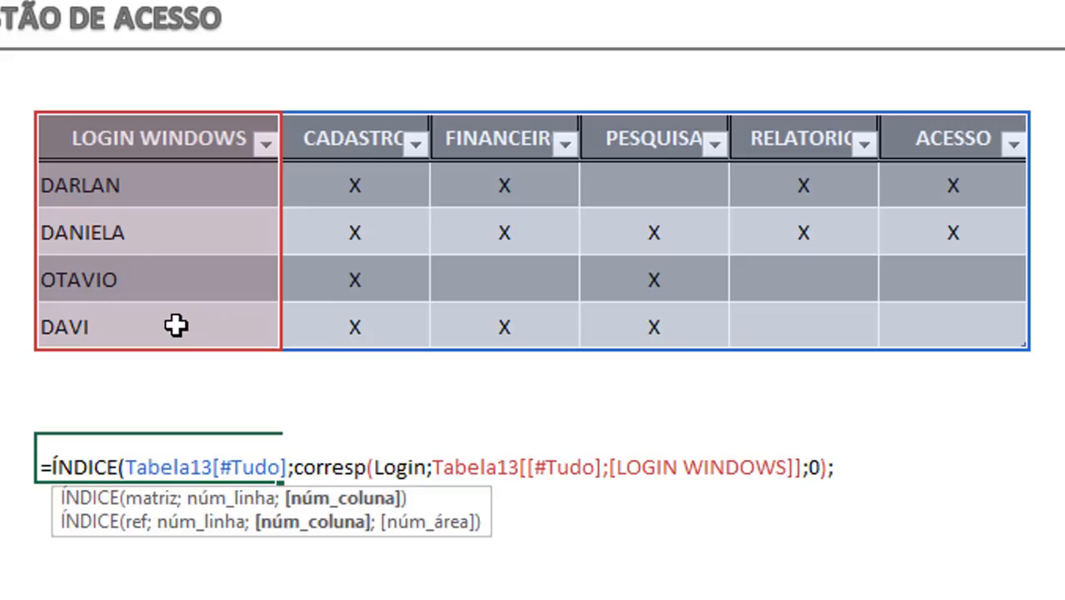
pyautogui.write('r')
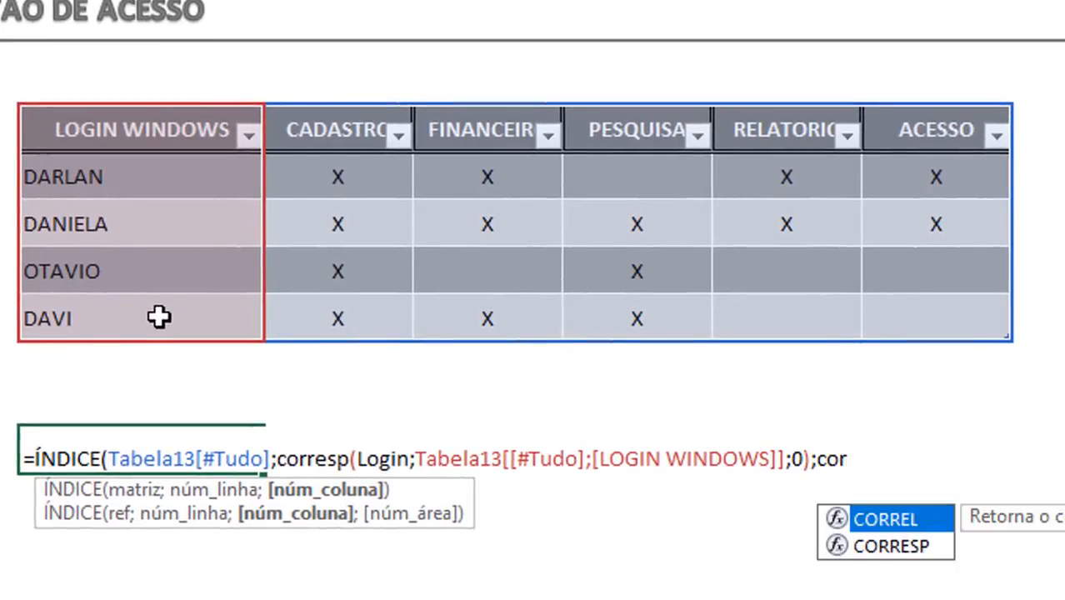
pyautogui.press('Down')
pyautogui.press('Tab')
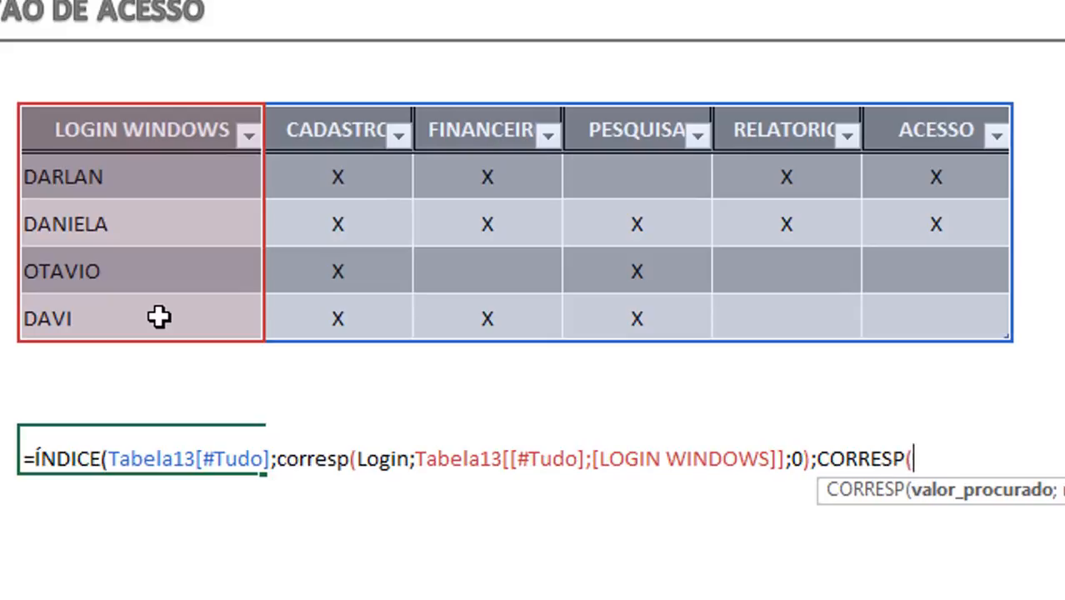
pyautogui.write('Nome_Celula')
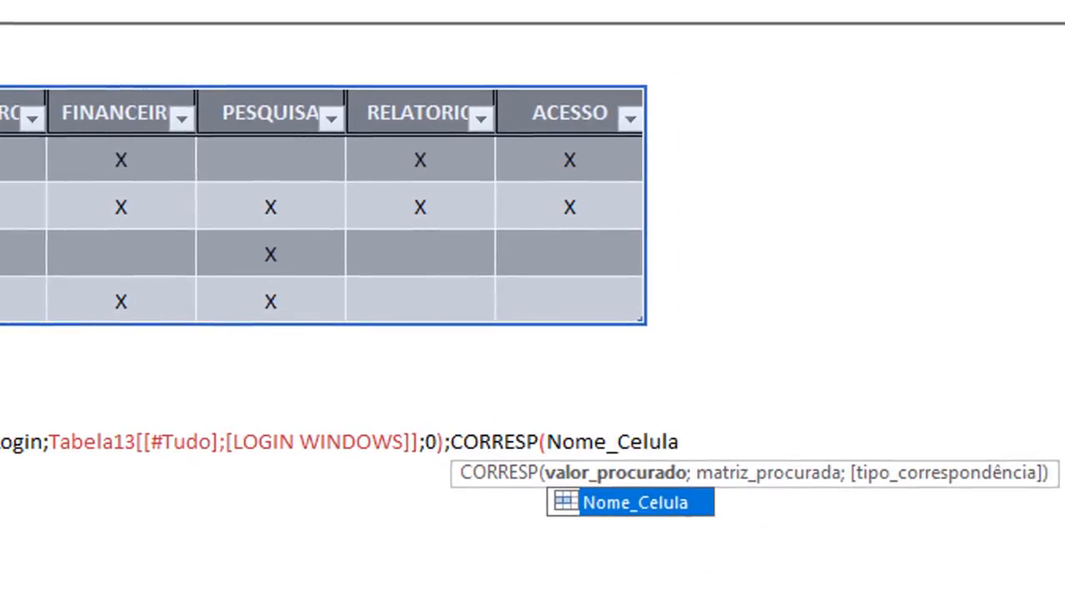
pyautogui.write(';')
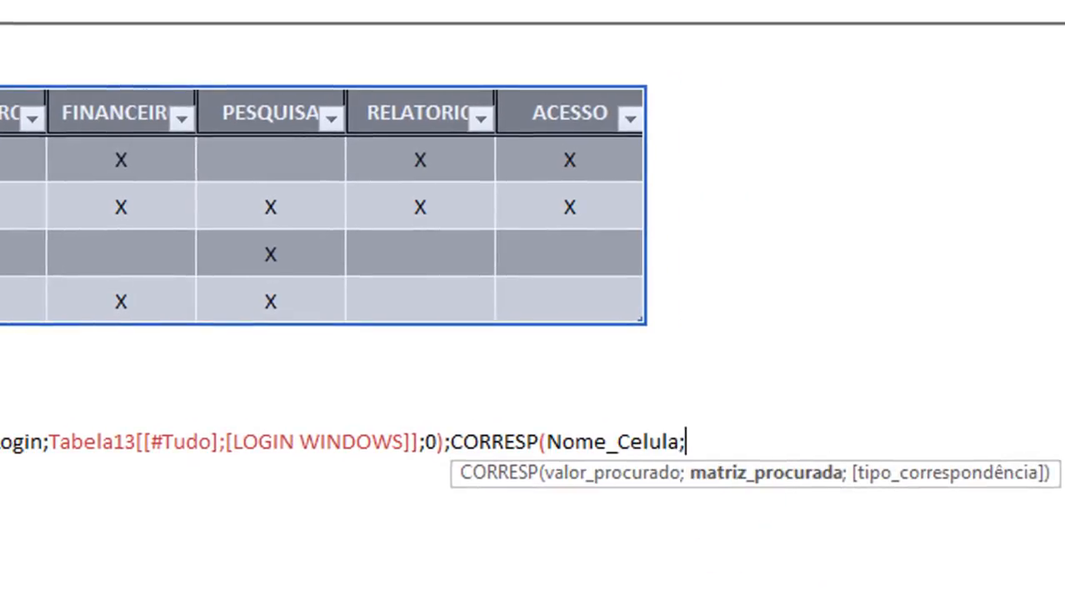
pyautogui.moveTo(0, 113); pyautogui.dragTo(544, 103)
pyautogui.write(';corresp(L')
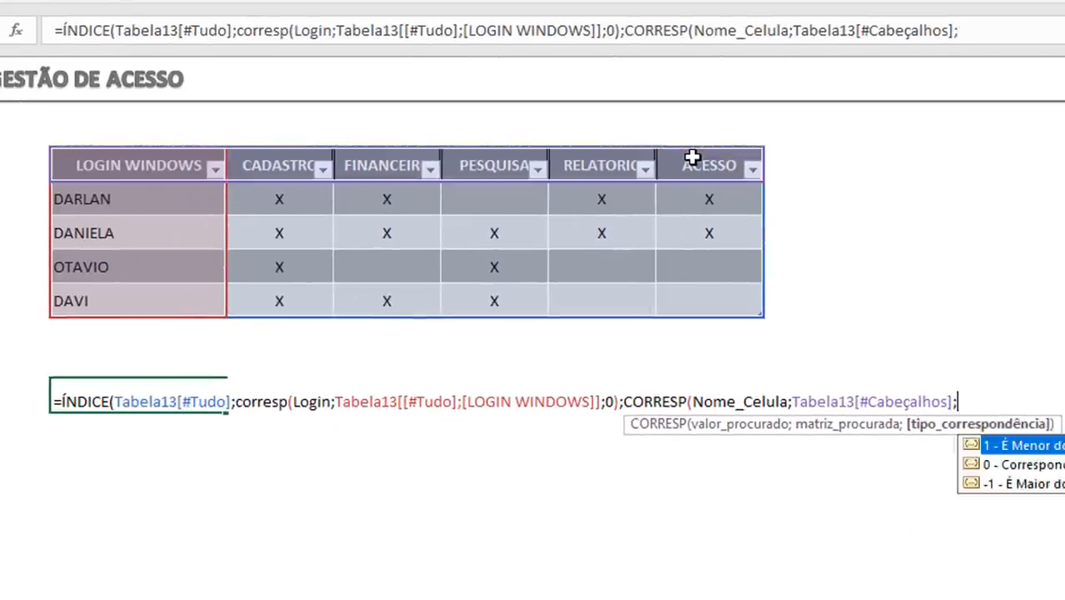
pyautogui.write('0)')
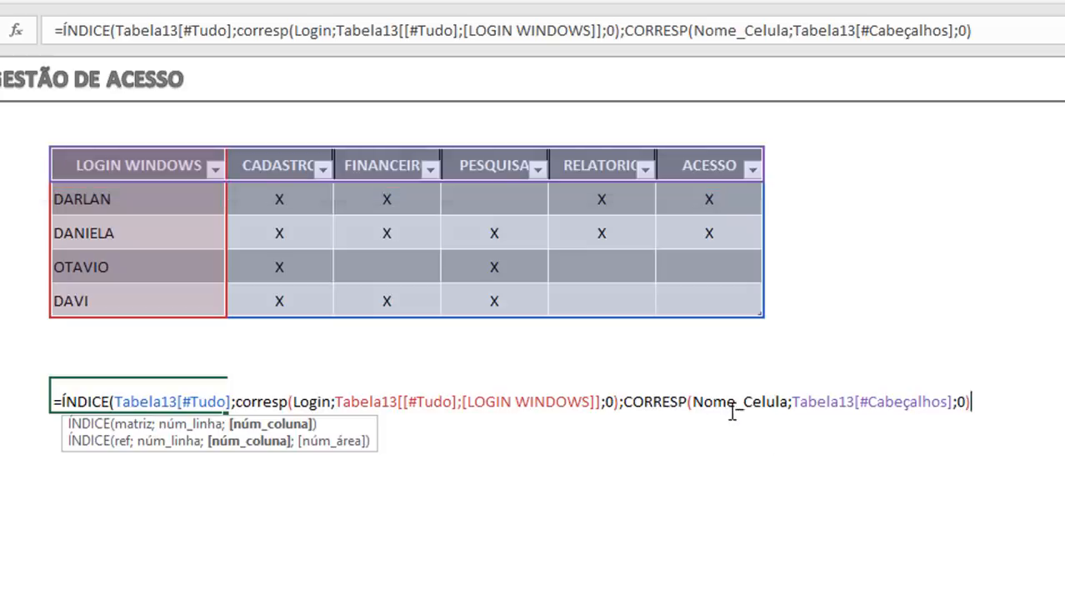
pyautogui.click(965, 401)
pyautogui.click(979, 402)
pyautogui.write(')')
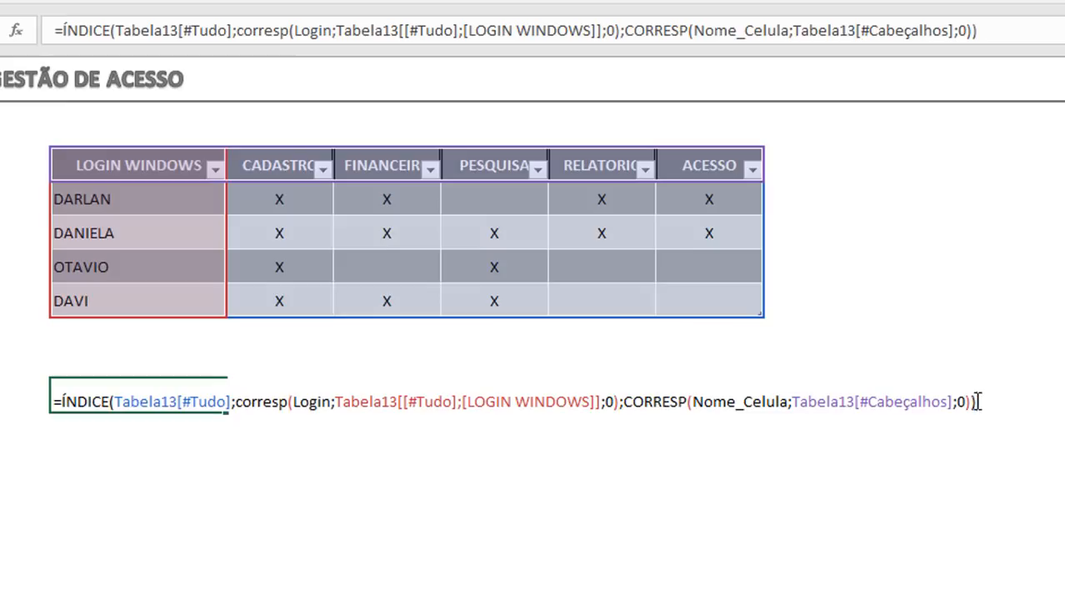
pyautogui.press('Return')
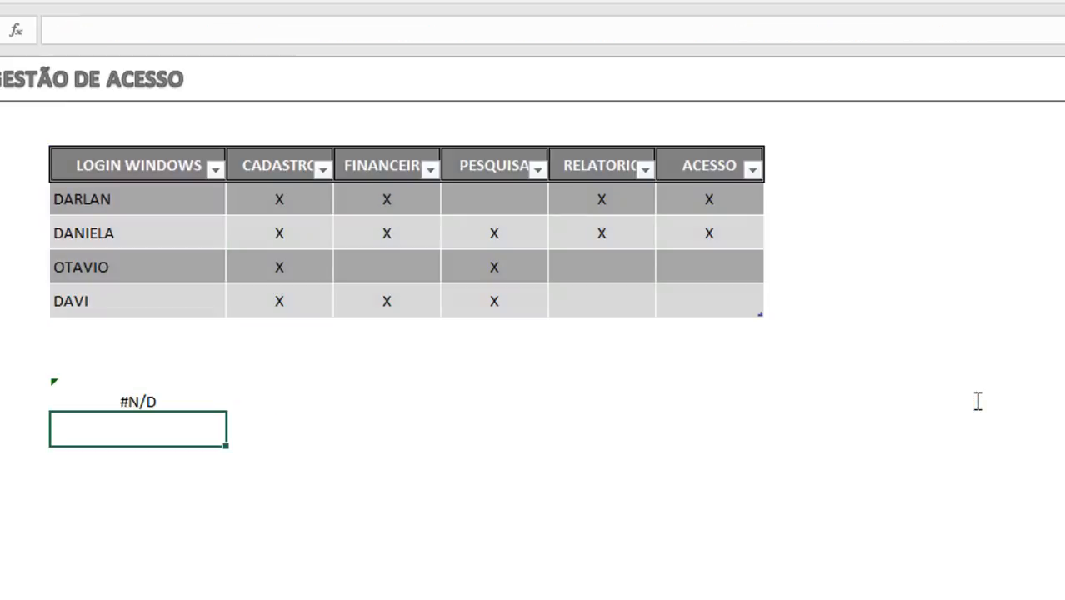
# Step: Take the entire ÍNDICE formula text out of cell D12 and leave the cell empty
pyautogui.press('Up')
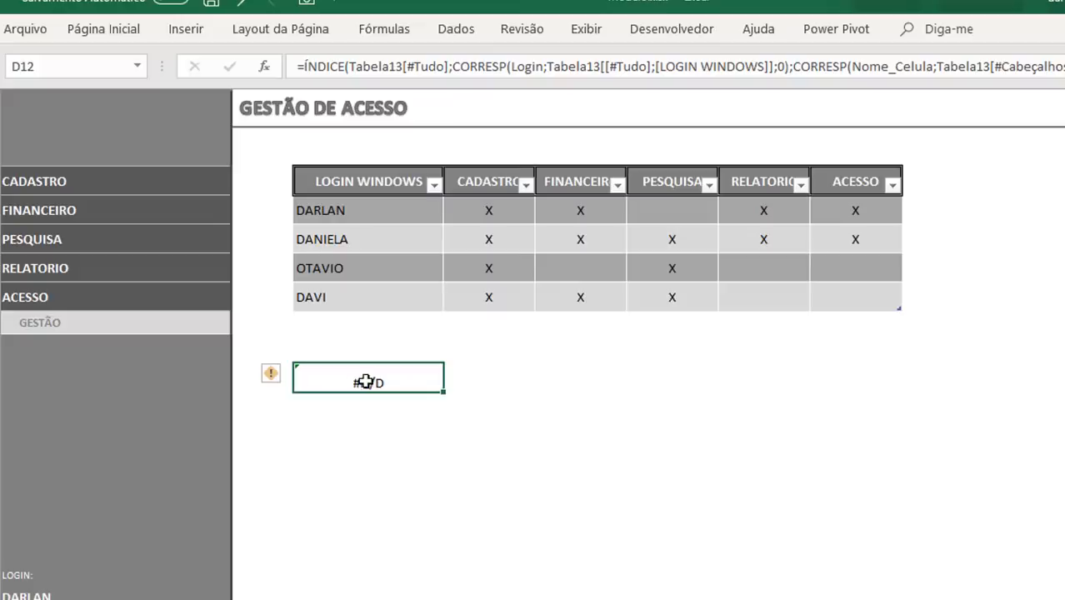
pyautogui.moveTo(1060, 70); pyautogui.dragTo(254, 67)
pyautogui.hotkey('ctrl', 'c')
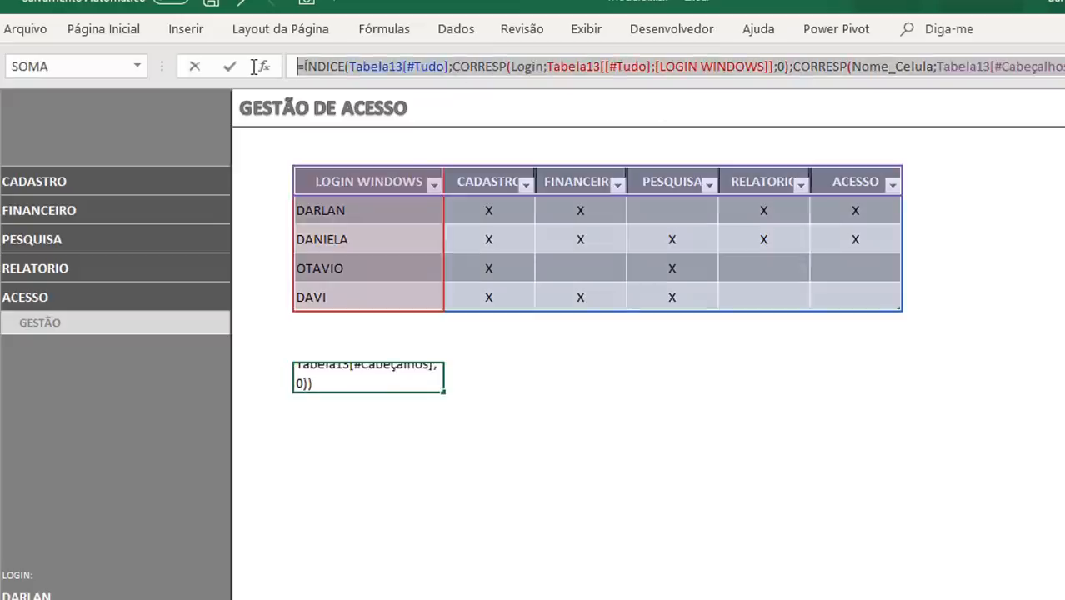
pyautogui.press('Delete')
pyautogui.hotkey('ctrl', 'Return')
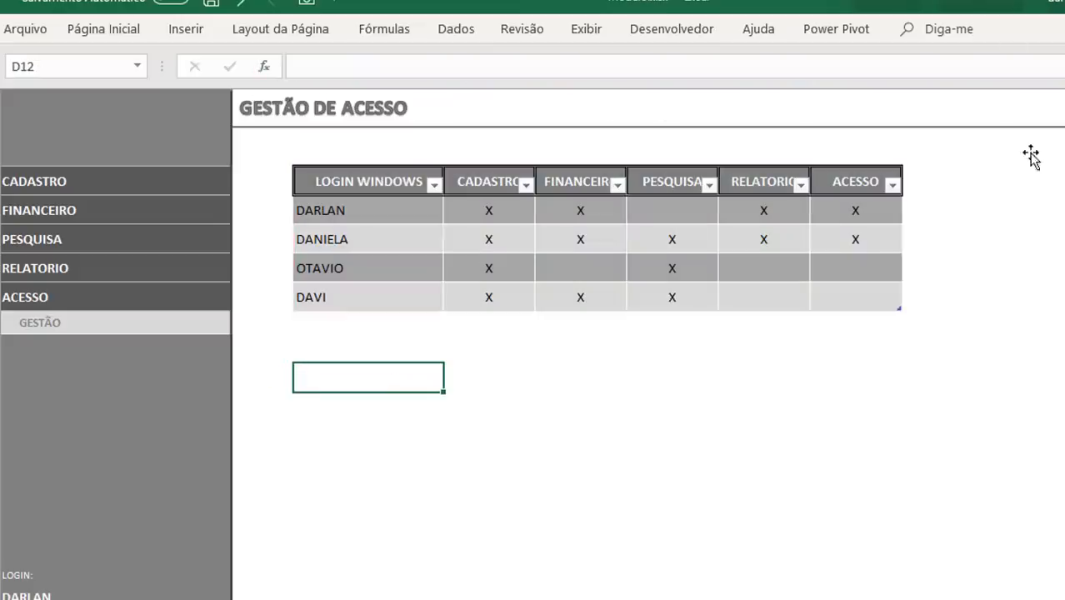
# Step: Put the ÍNDICE/CORRESP formula into cell M5 of the Gestão de Acesso sheet and fill it down to M9
pyautogui.click(1010, 182)
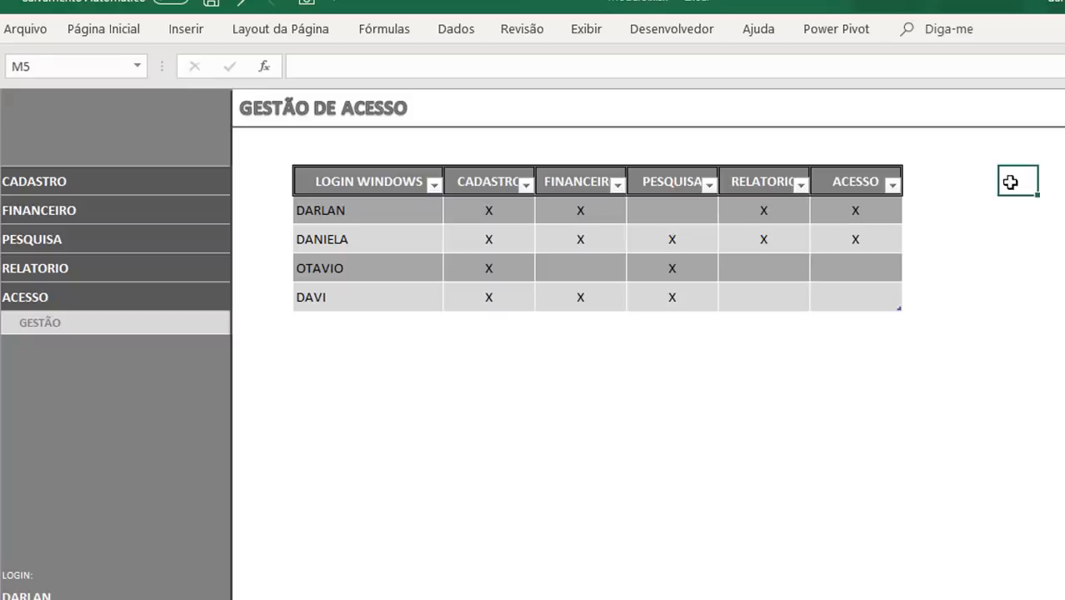
pyautogui.hotkey('ctrl', 'v')
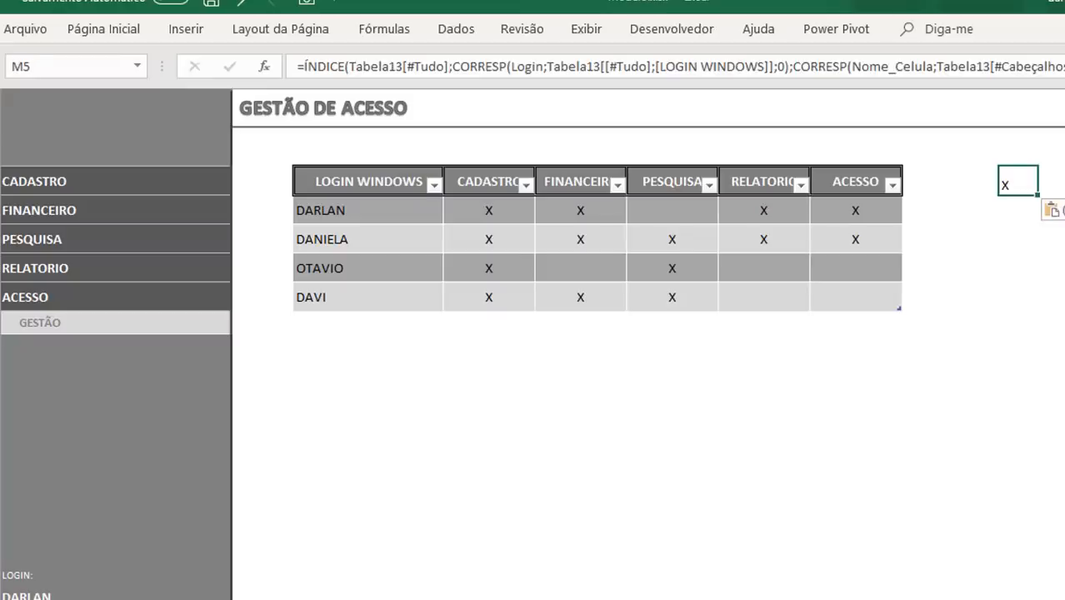
pyautogui.moveTo(1038, 198); pyautogui.dragTo(1037, 313)
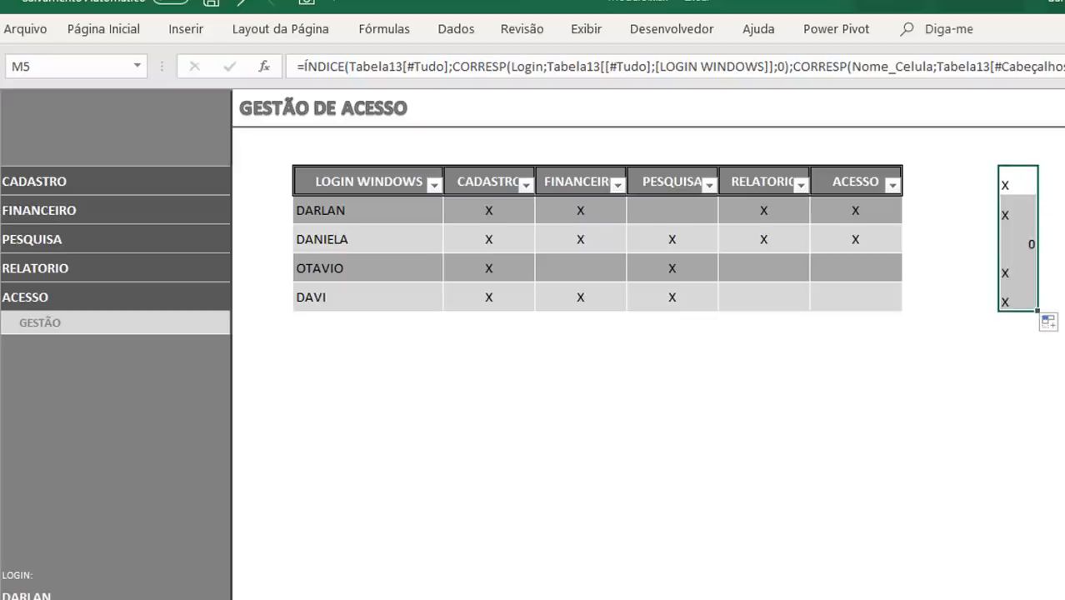
pyautogui.click(1064, 268)
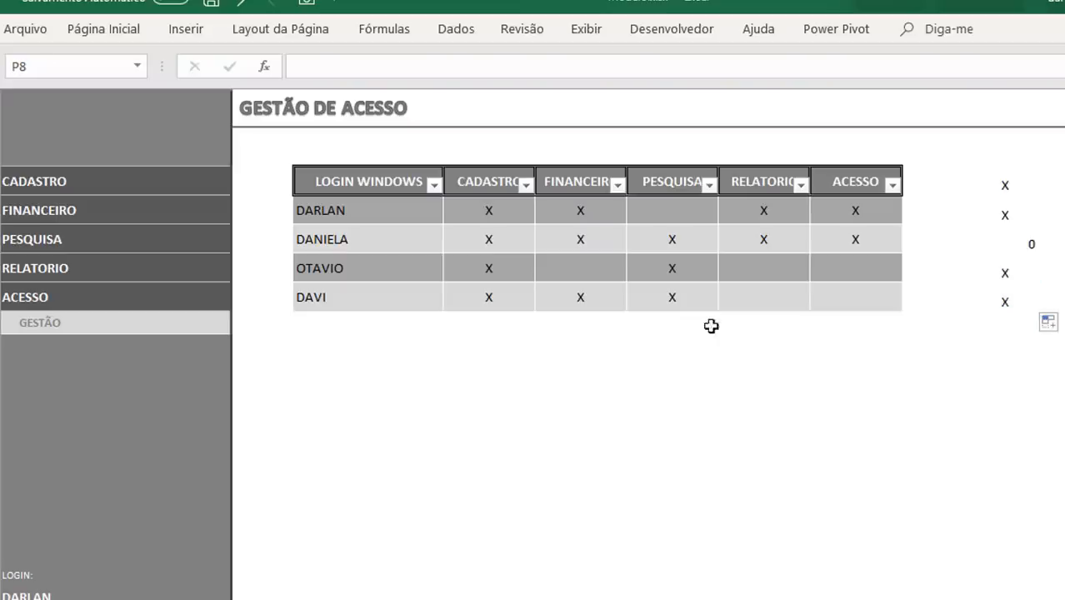
pyautogui.click(402, 385)
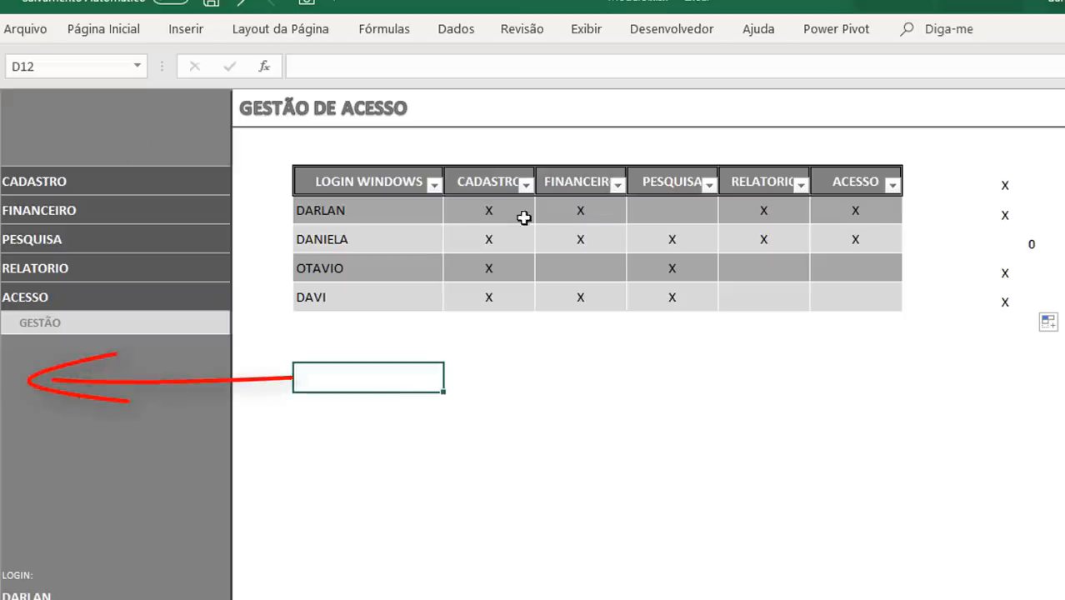
# Step: Show the row and column headings on the Gestão de Acesso sheet
pyautogui.click(1018, 180)
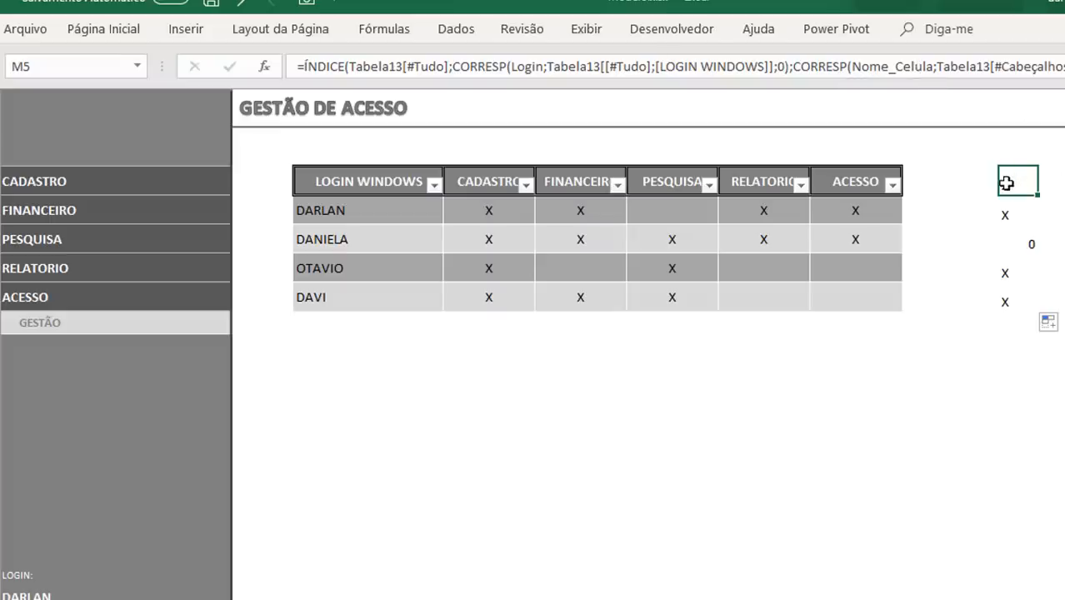
pyautogui.click(601, 35)
pyautogui.click(434, 97)
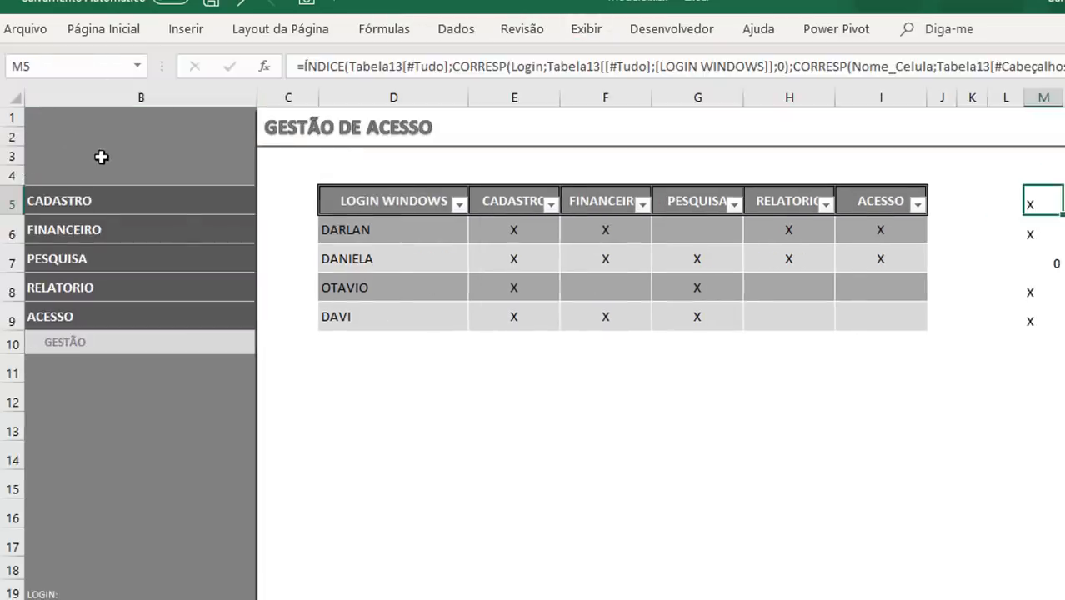
# Step: Examine the menu names in column A against the first login's row in the access table and the lookup results in column M
pyautogui.click(101, 157)
pyautogui.press('Left')
pyautogui.press('Down')
pyautogui.press('Down')
pyautogui.press('Down')
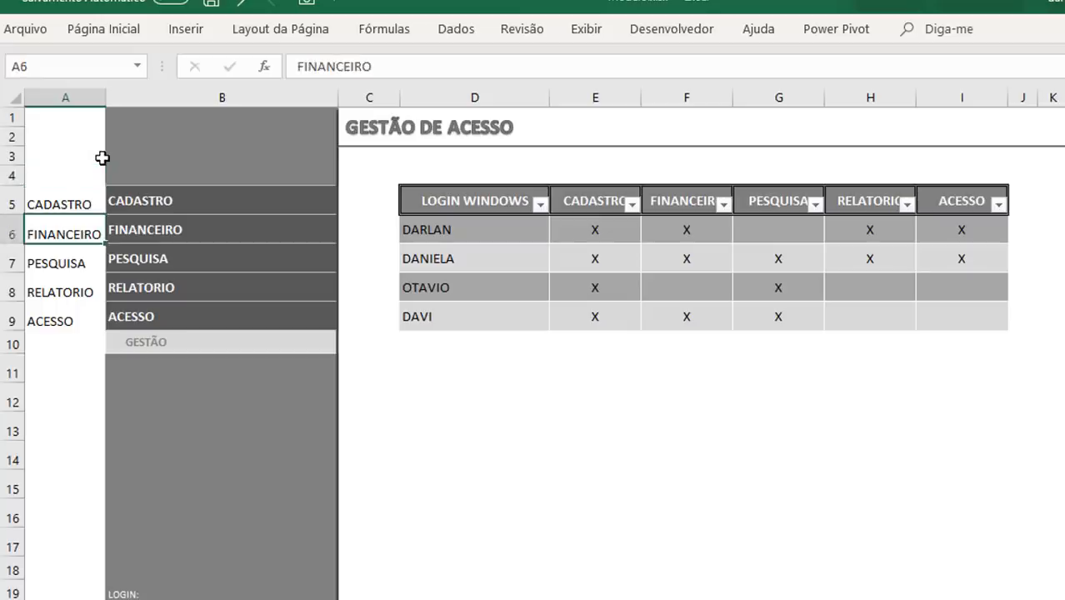
pyautogui.press('Up')
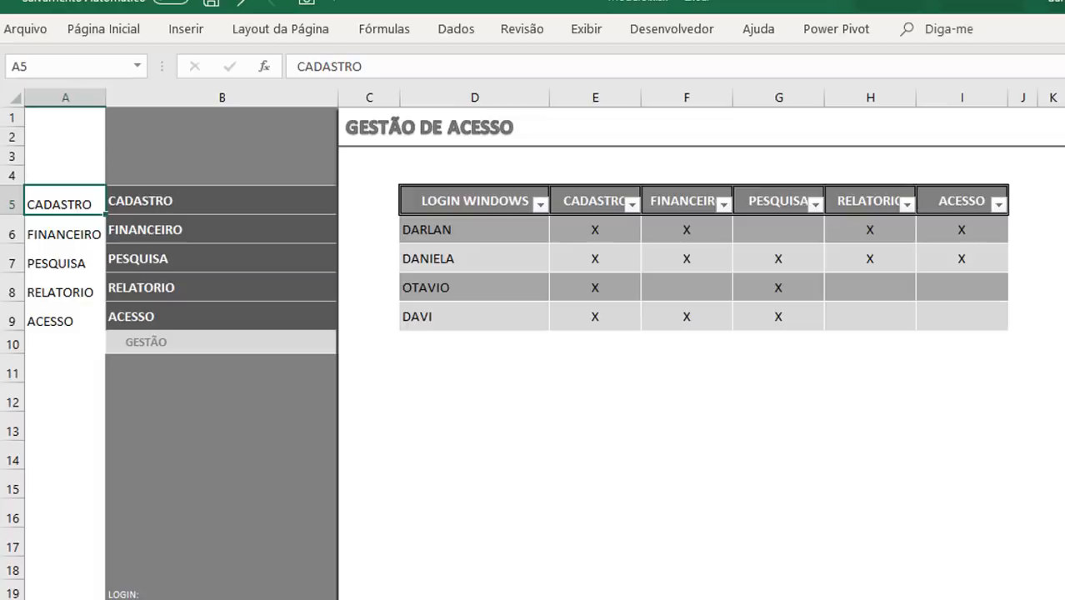
pyautogui.click(452, 233)
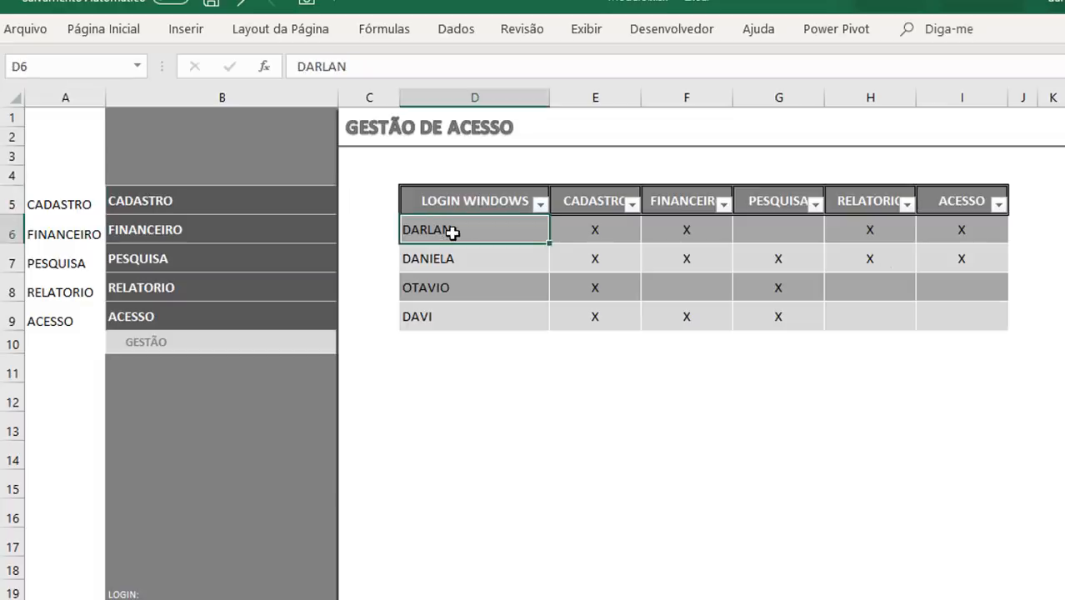
pyautogui.click(616, 224)
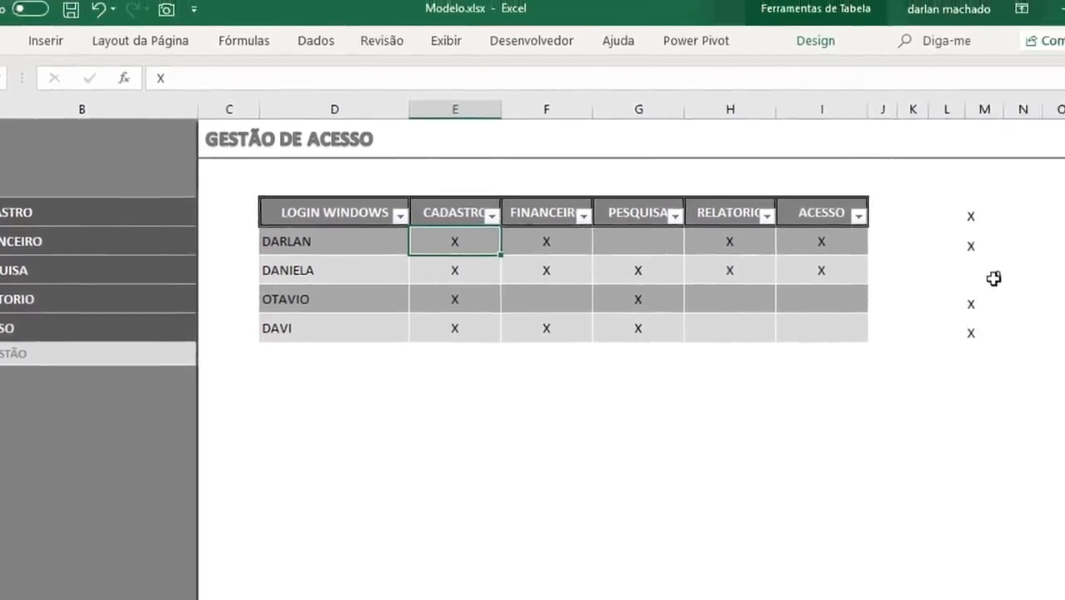
pyautogui.click(1064, 266)
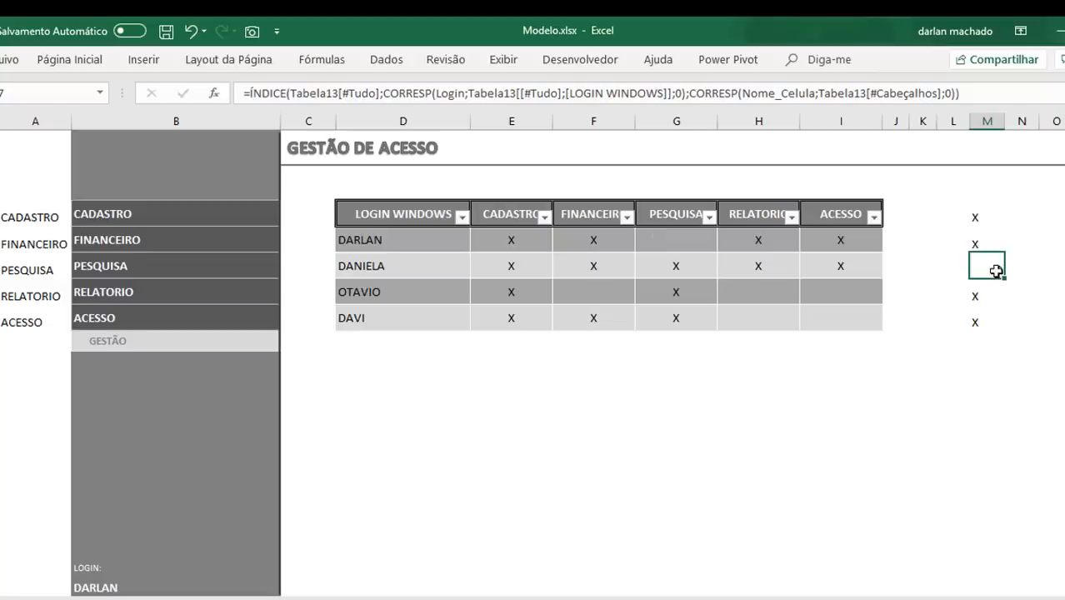
# Step: Wrap the formula in M5 in an SE function whose condition compares the ÍNDICE result with "X"
pyautogui.click(979, 219)
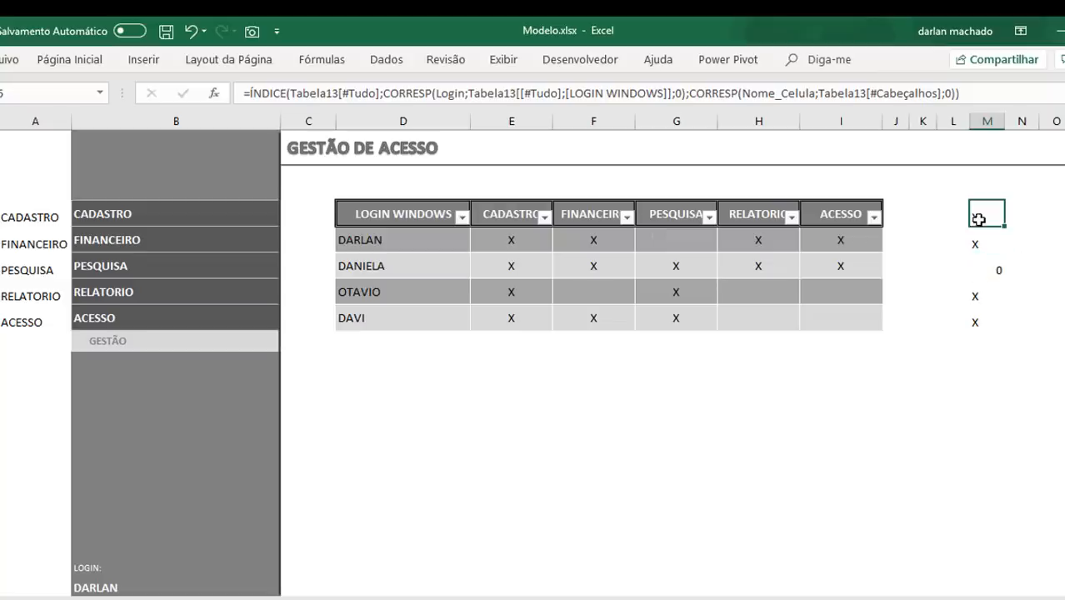
pyautogui.click(249, 94)
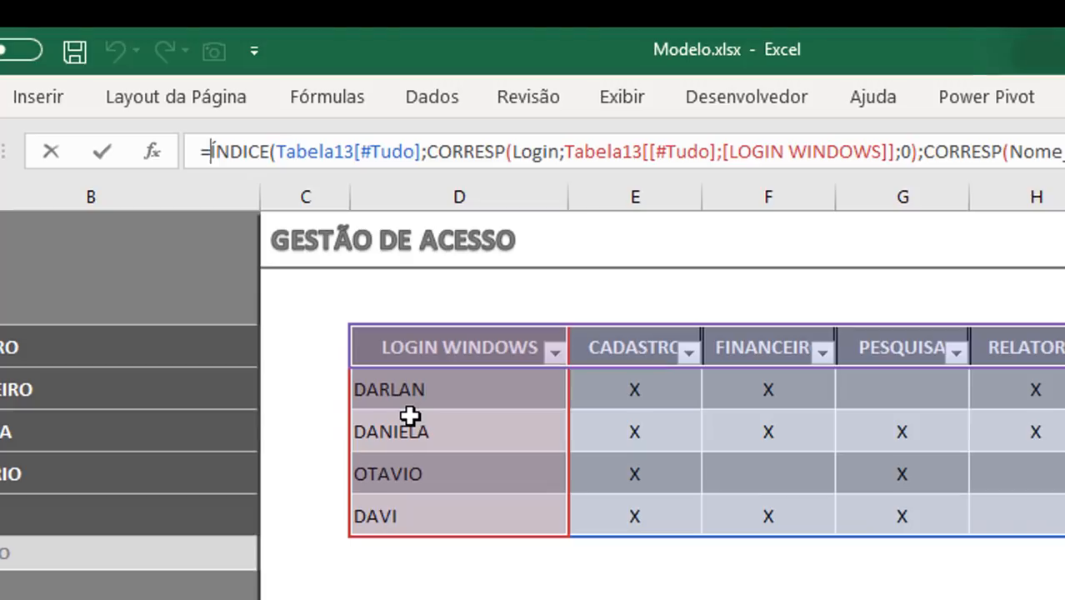
pyautogui.write('se(')
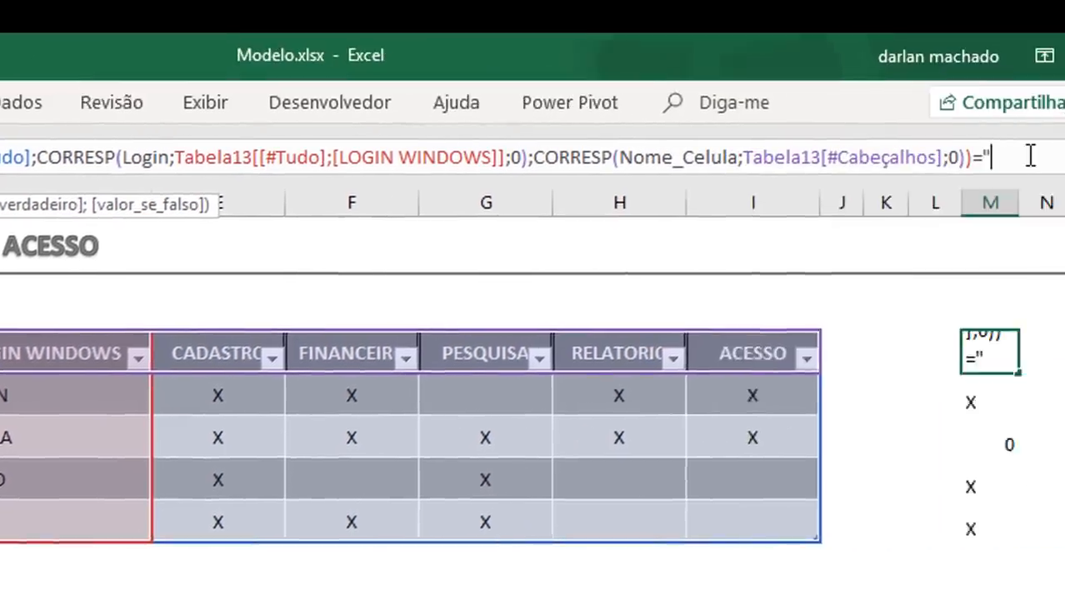
pyautogui.write('X";')
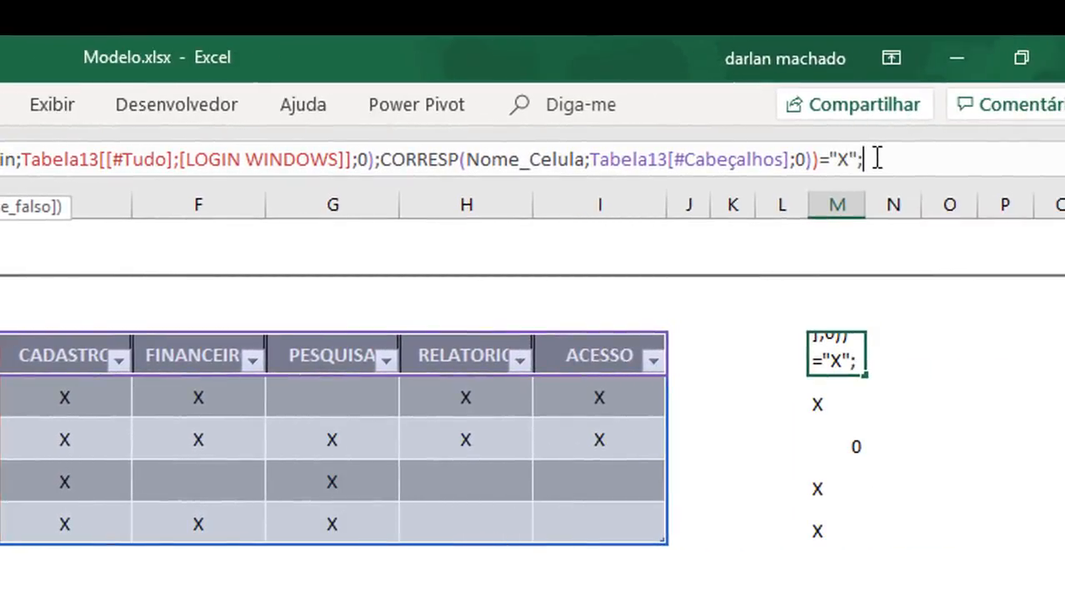
pyautogui.write('"')
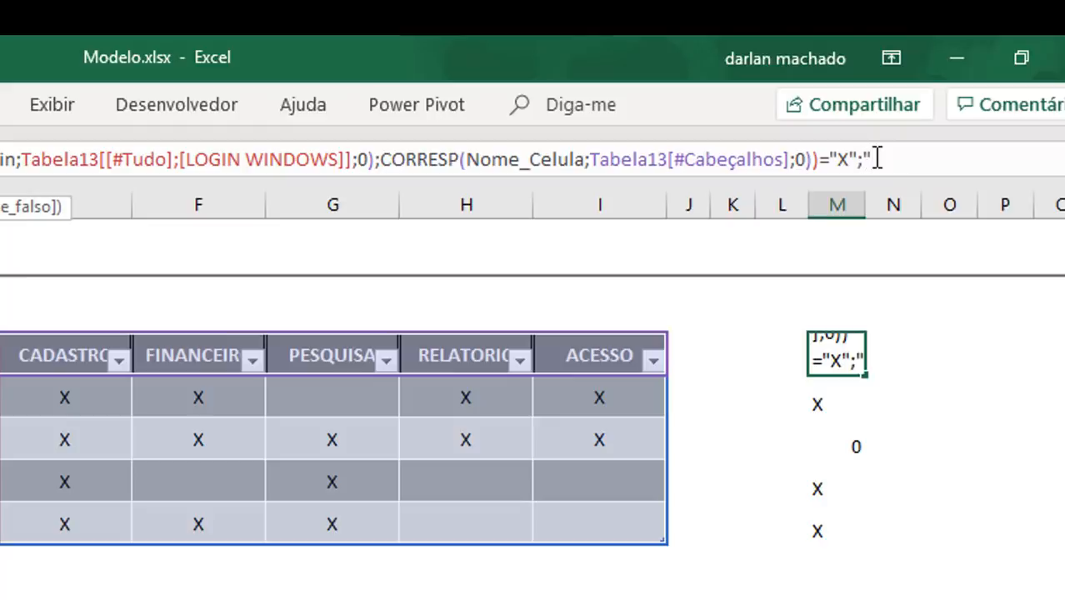
pyautogui.write('S"')
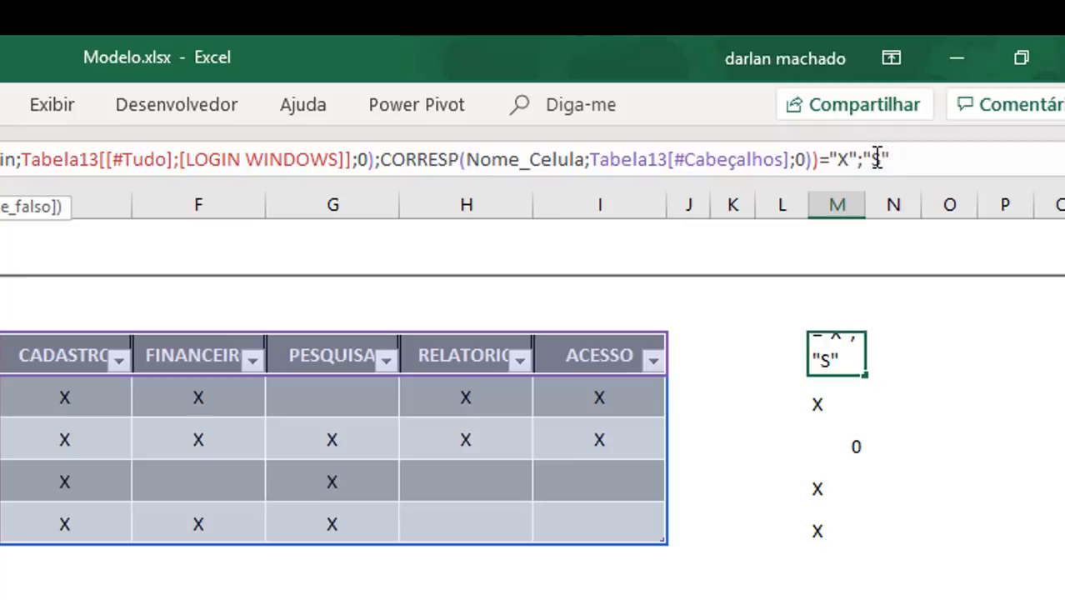
pyautogui.write(';"N')
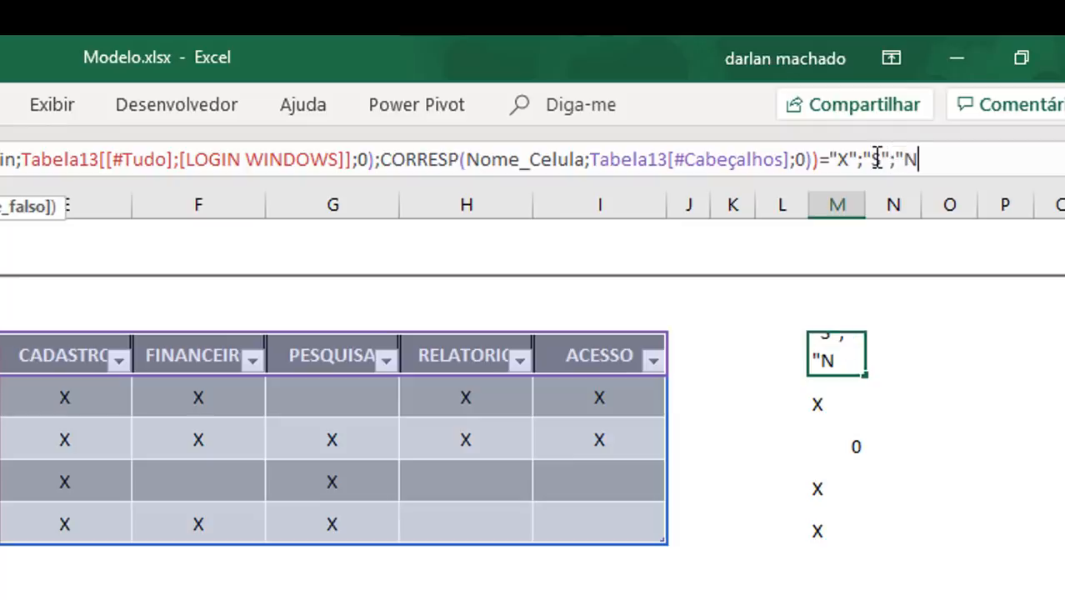
pyautogui.write('")')
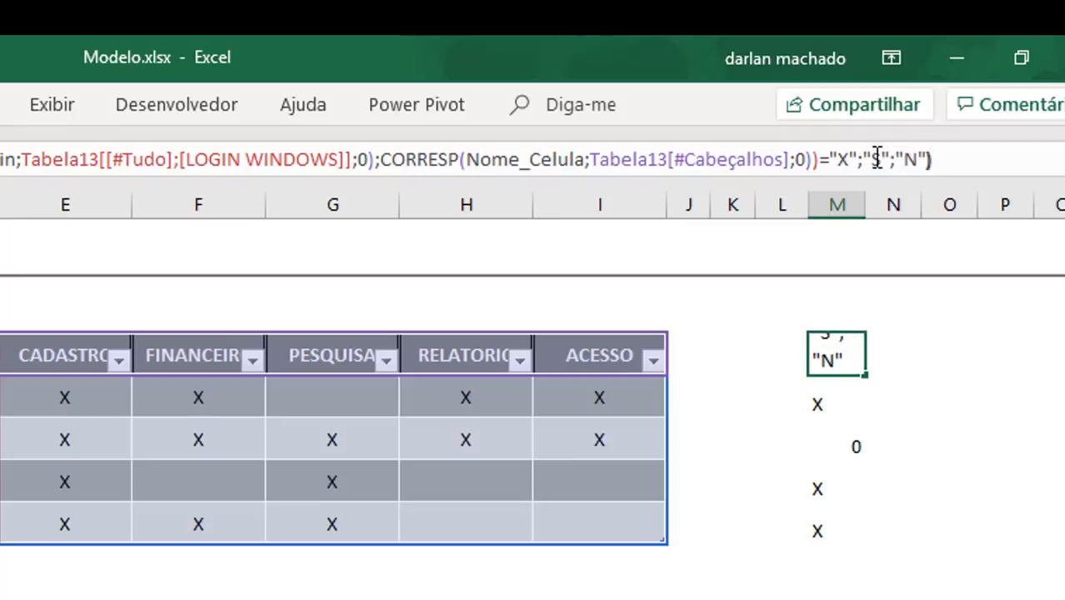
# Step: Make the SE formula in M5 return "S" when true and "N" when false, close it and enter it
pyautogui.press('Return')
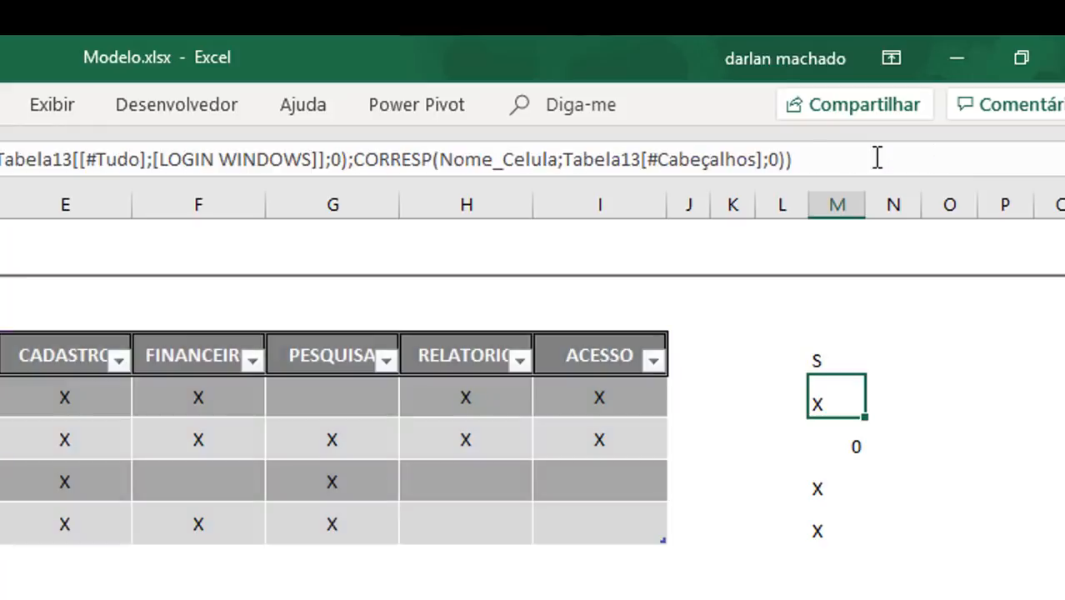
# Step: Fill the SE formula from M5 down to M9
pyautogui.click(853, 361)
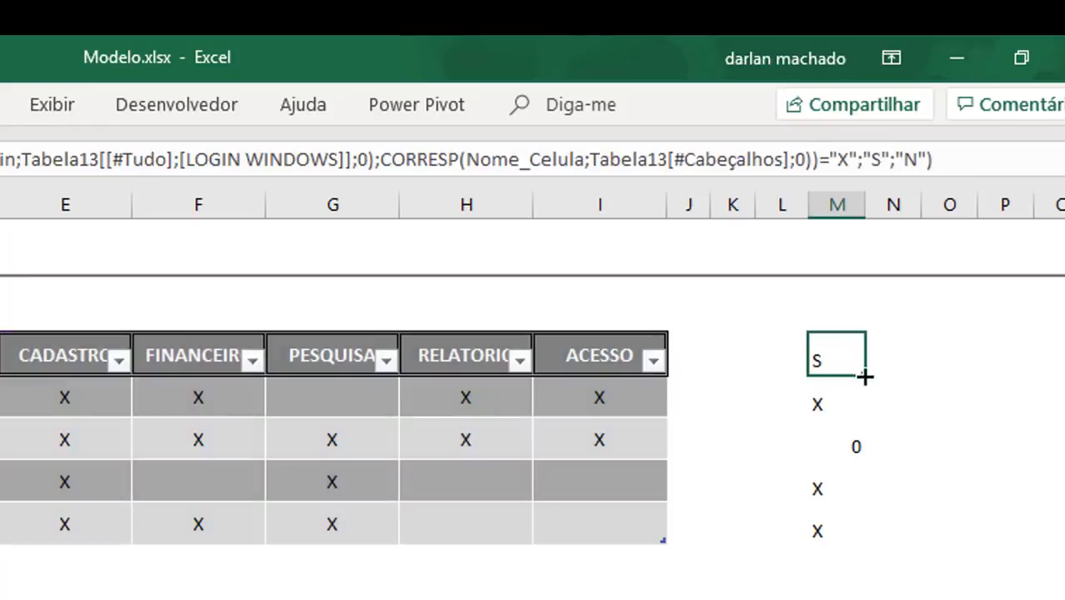
pyautogui.moveTo(865, 376); pyautogui.dragTo(849, 538)
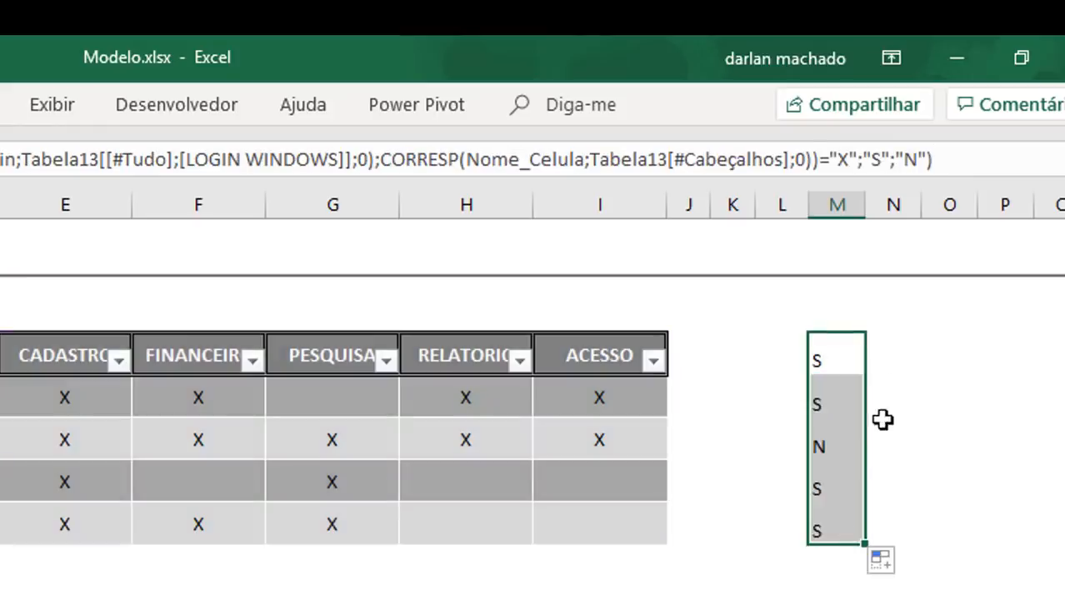
pyautogui.click(903, 406)
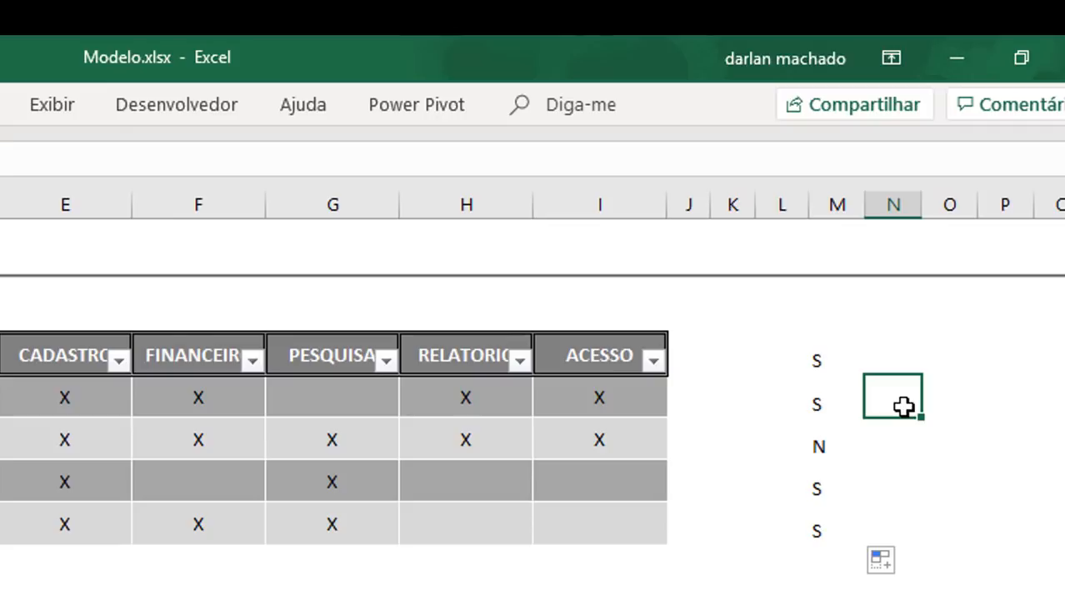
# Step: Clear the test formulas from M5:M9, and clear D5:D10 on the Inicio sheet
pyautogui.moveTo(817, 361); pyautogui.dragTo(814, 524)
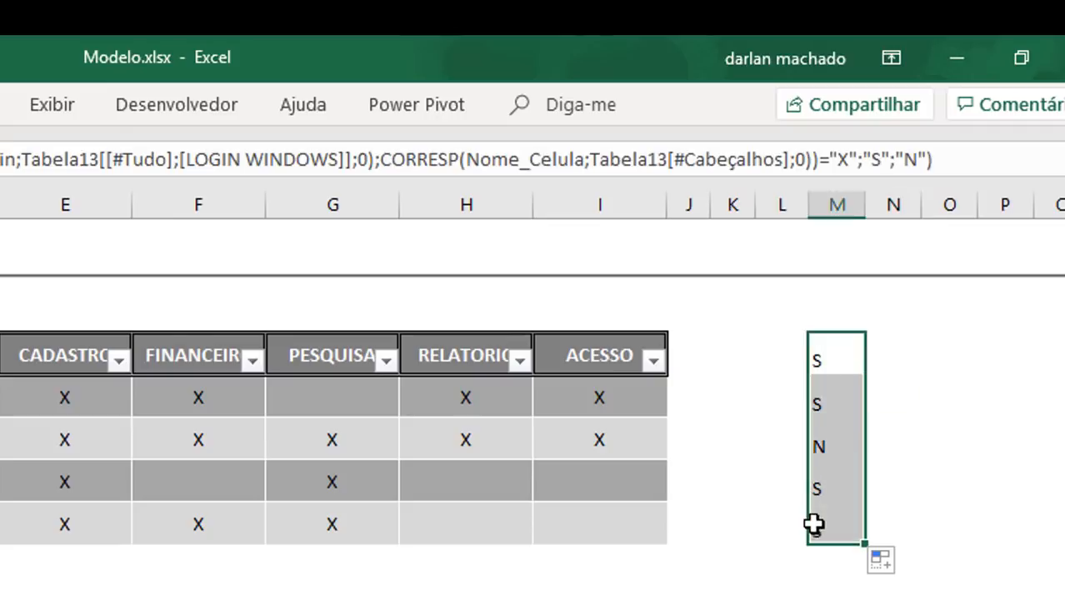
pyautogui.press('Delete')
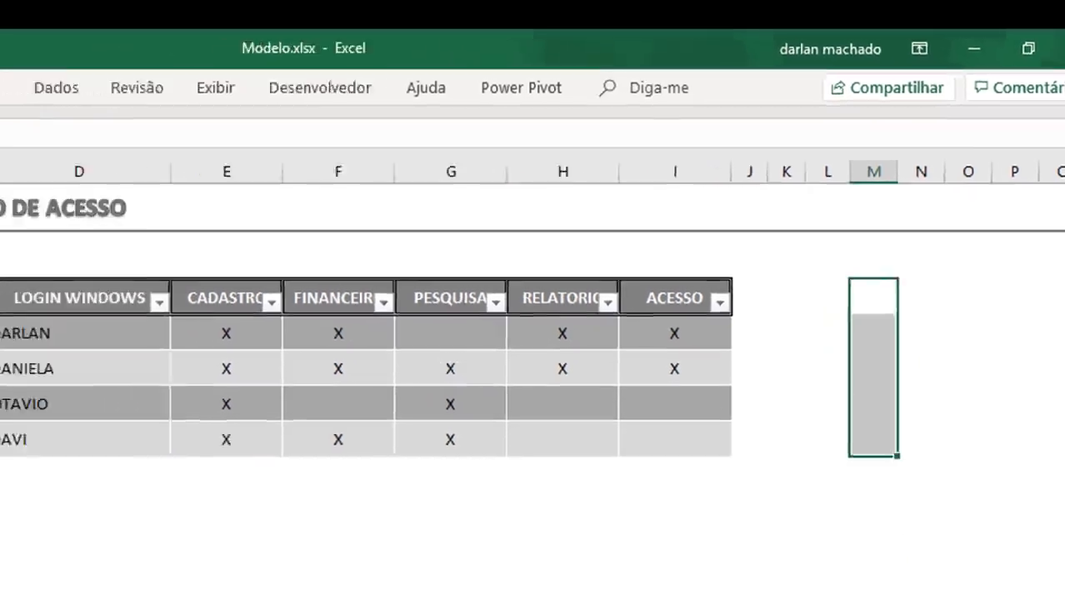
pyautogui.click(103, 576)
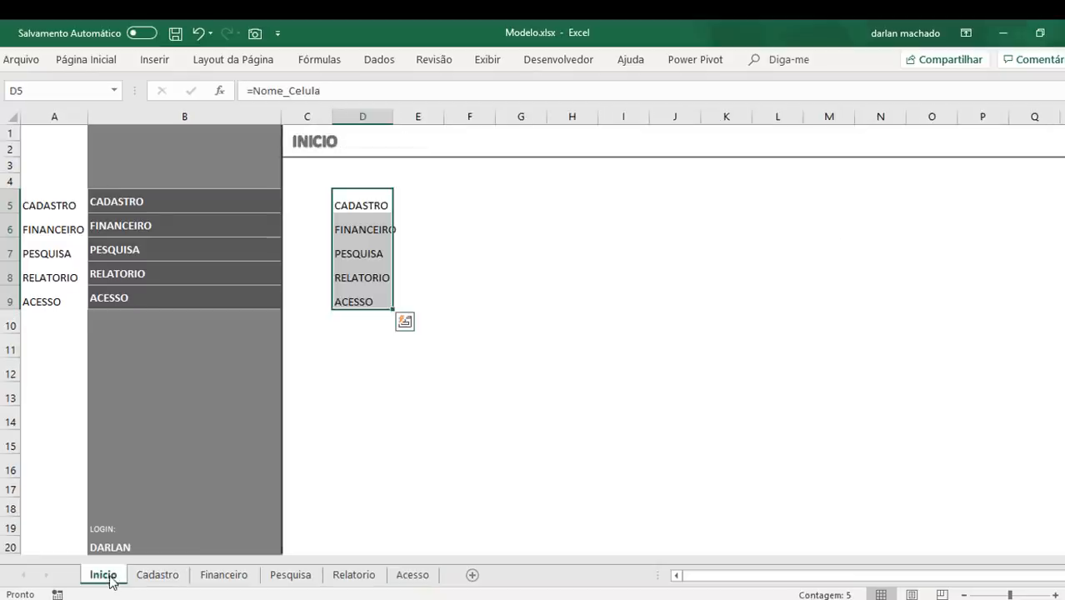
pyautogui.moveTo(357, 200); pyautogui.dragTo(355, 315)
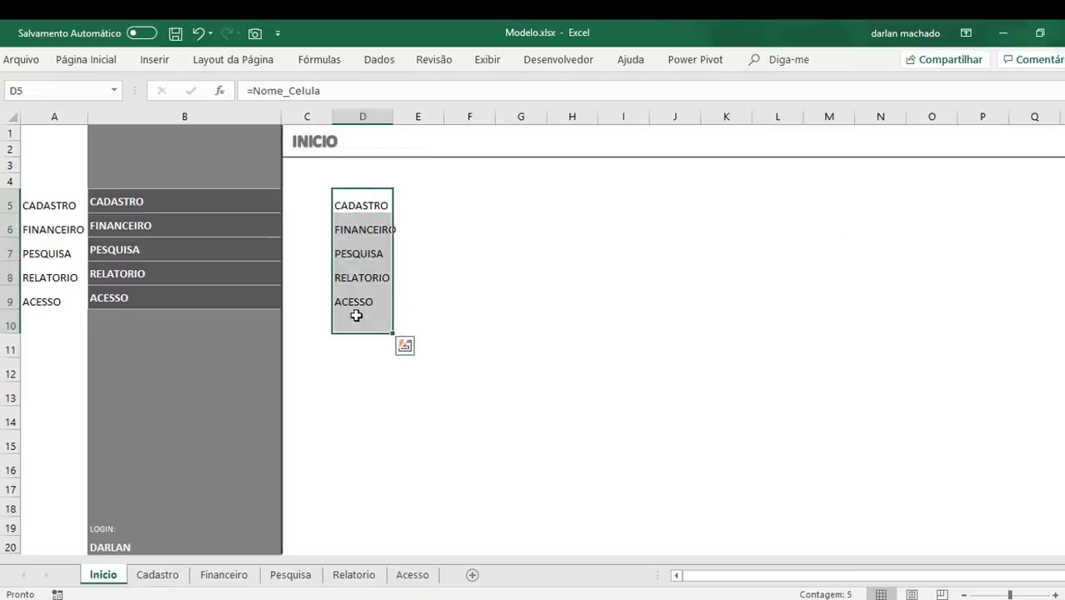
pyautogui.press('Delete')
pyautogui.click(177, 204)
pyautogui.rightClick(176, 205)
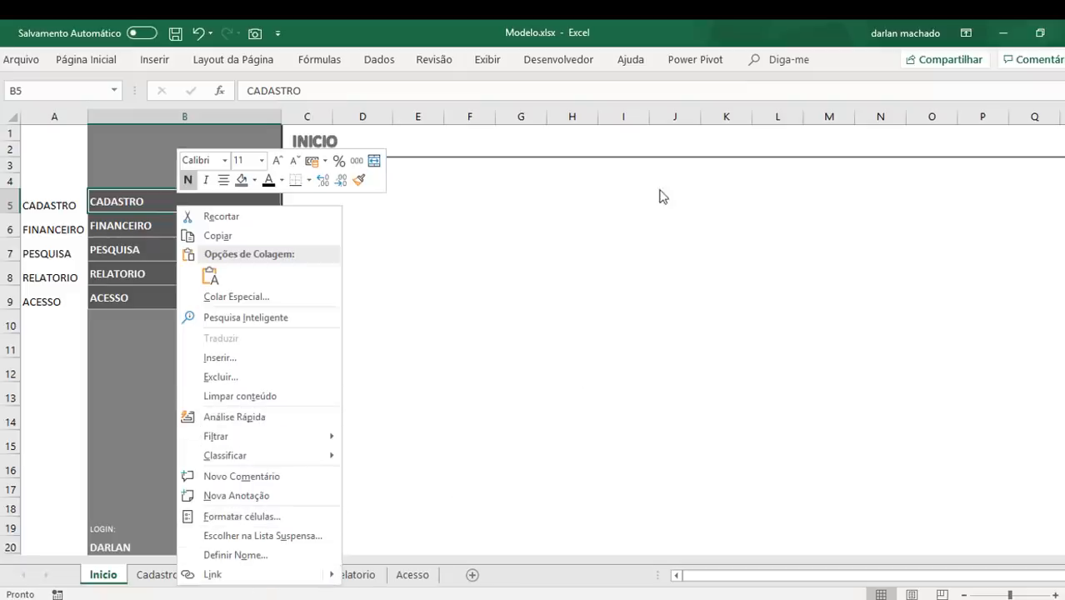
pyautogui.click(537, 209)
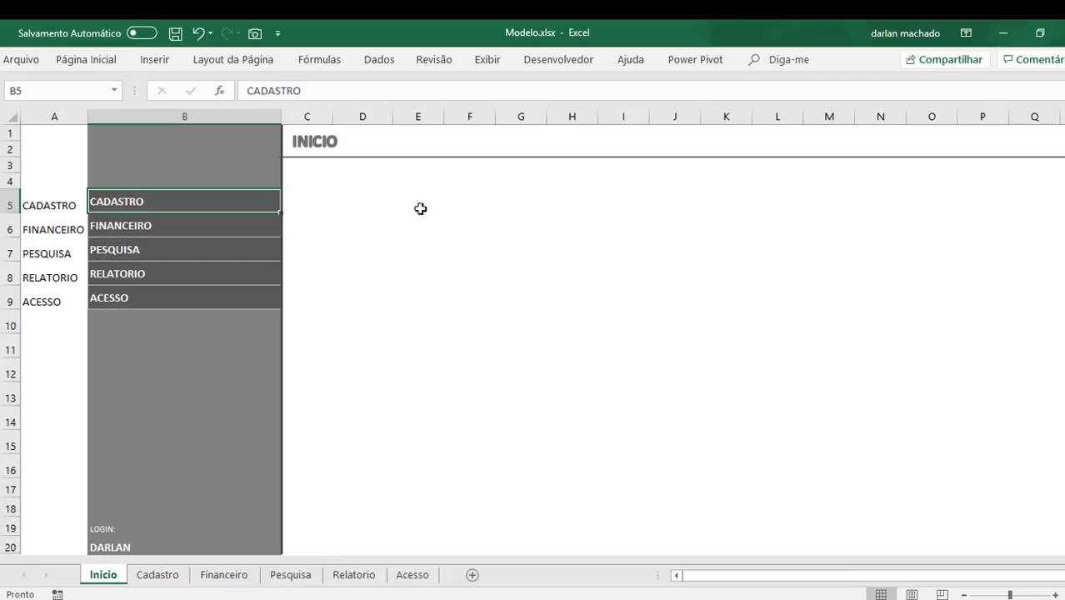
# Step: Start a HIPERLINK formula in cell D5 of the Inicio sheet
pyautogui.click(377, 203)
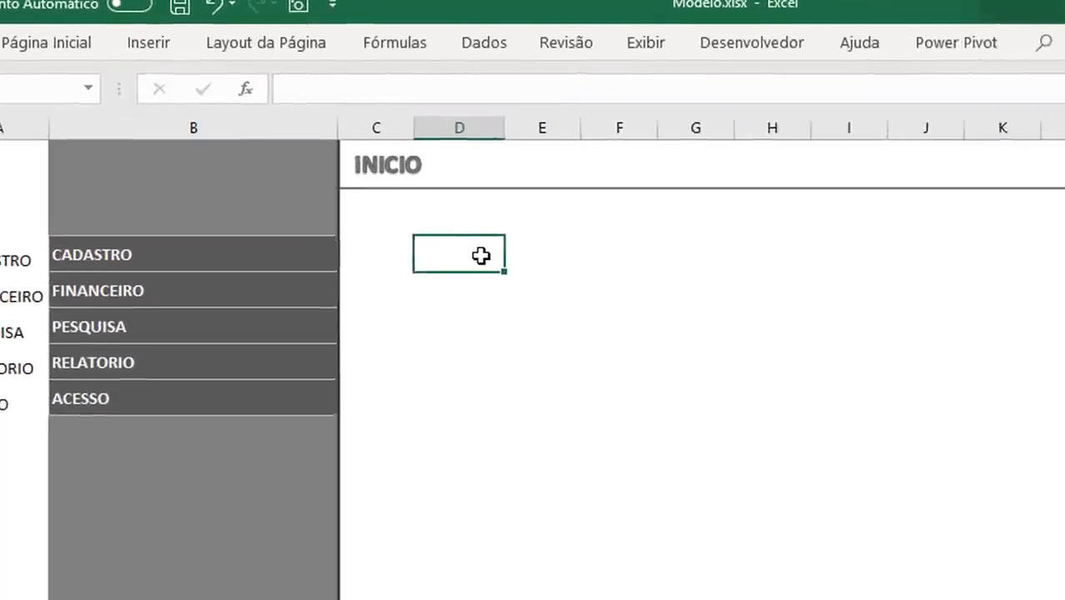
pyautogui.write('=ho')
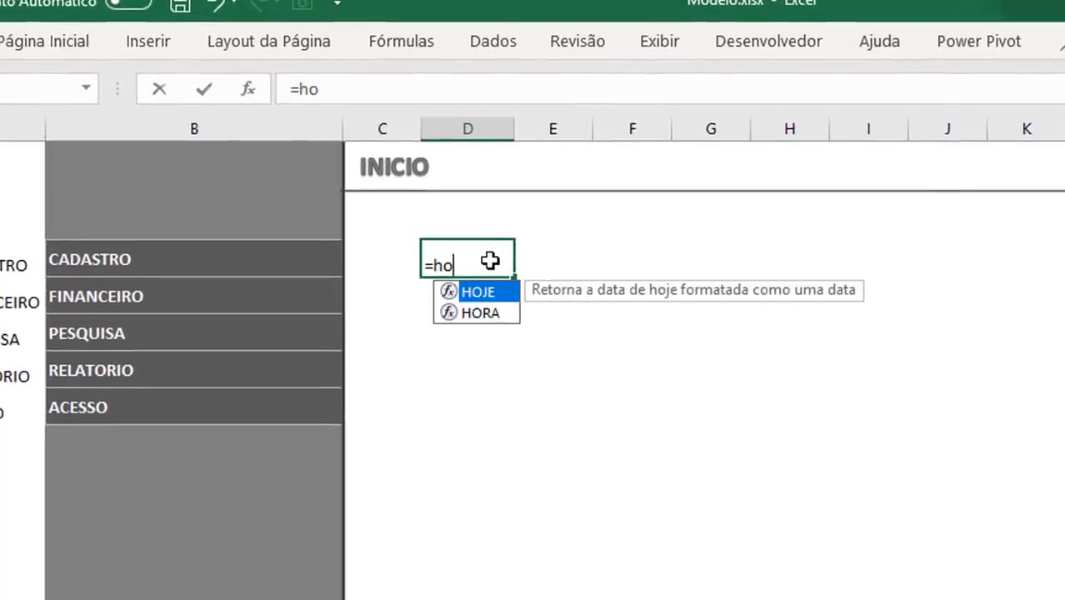
pyautogui.press('BackSpace')
pyautogui.write('IPERLINK(')
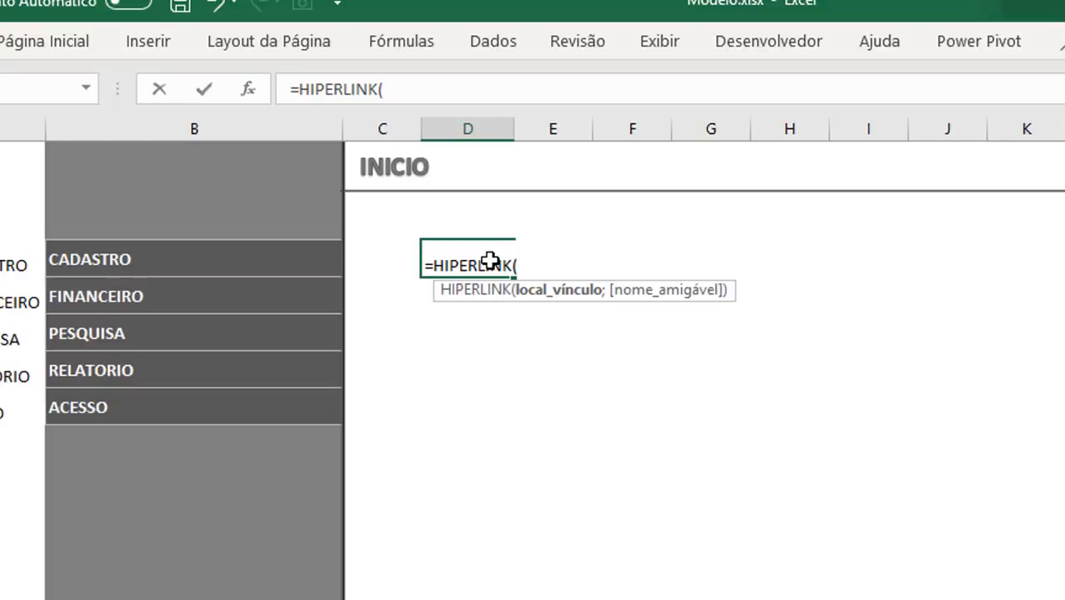
# Step: Add a CÉL function with the "endereço" info type and the defined name Nome_Celula as the link location in HIPERLINK
pyautogui.write('cé')
pyautogui.press('Tab')
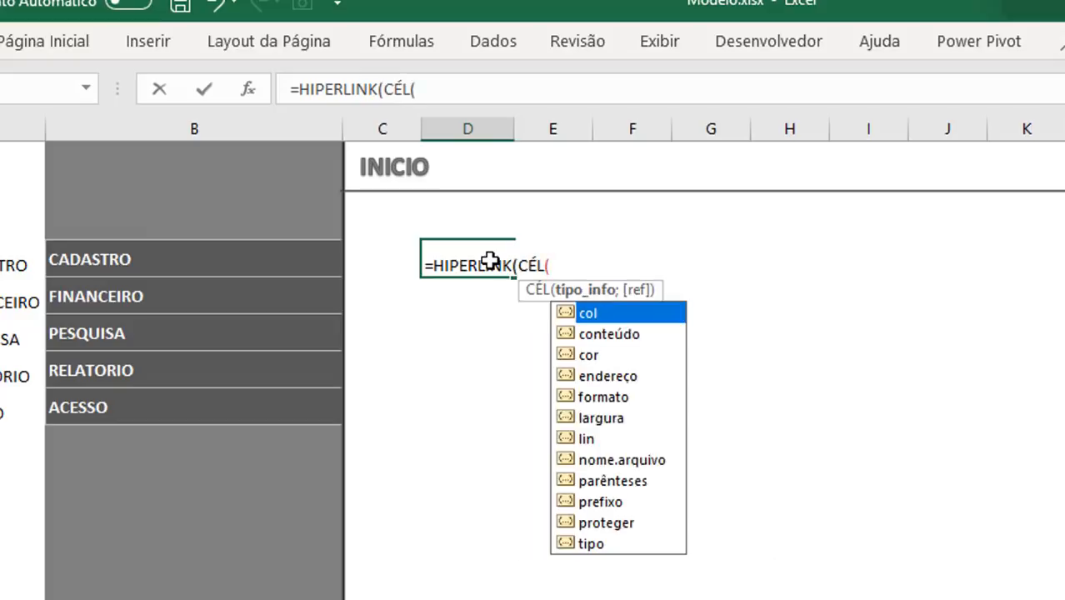
pyautogui.write('en')
pyautogui.press('BackSpace')
pyautogui.press('BackSpace')
pyautogui.doubleClick(607, 377)
pyautogui.write(';')
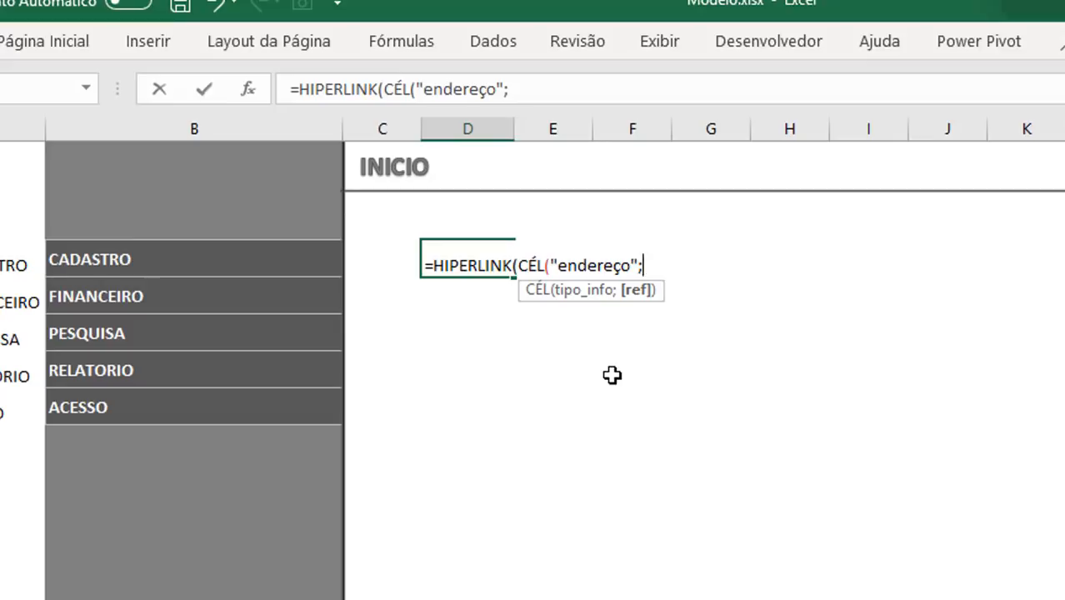
pyautogui.write('nome')
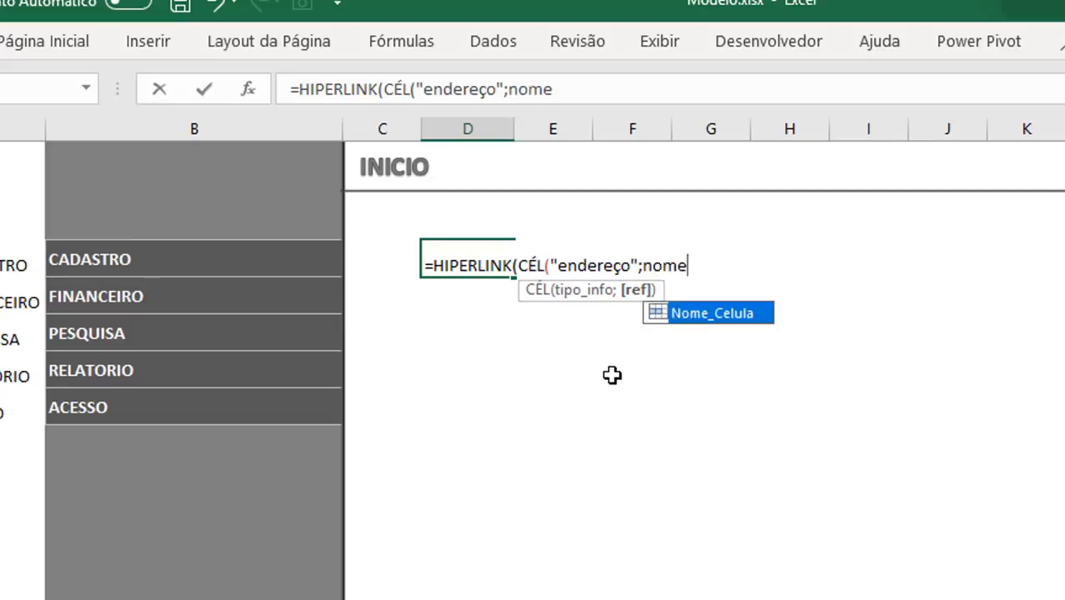
pyautogui.press('Tab')
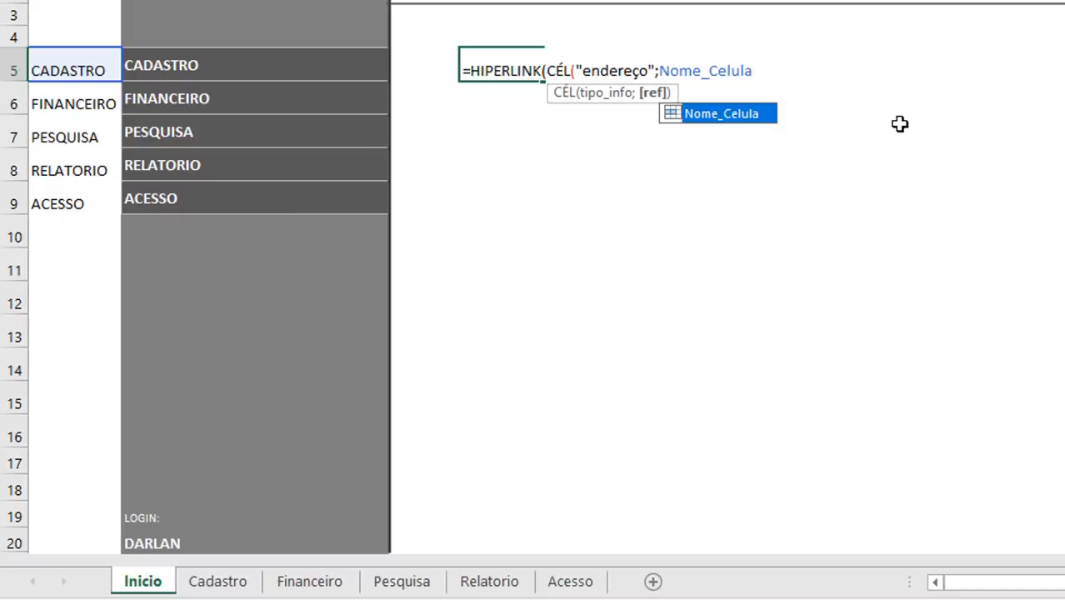
# Step: Wrap the Nome_Celula reference inside CÉL in an INDIRETO function
pyautogui.click(660, 71)
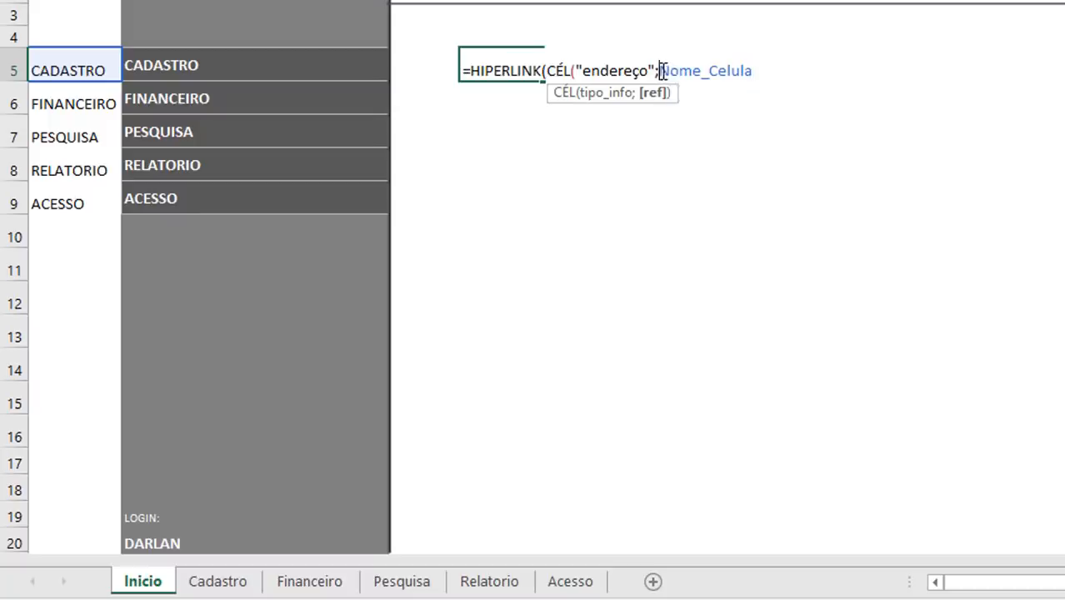
pyautogui.write('ind')
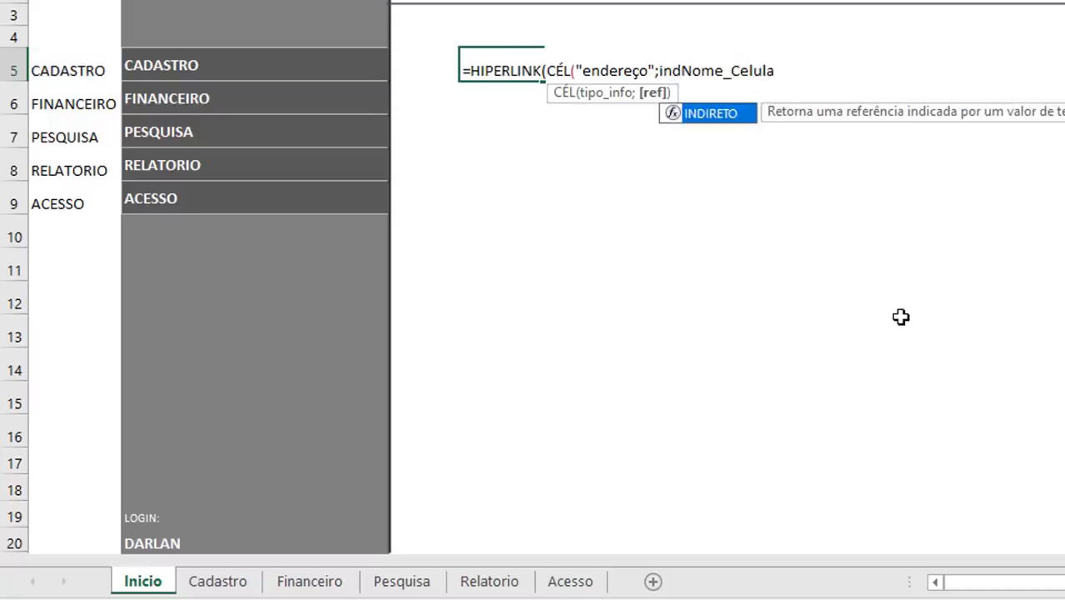
pyautogui.press('Tab')
pyautogui.click(850, 73)
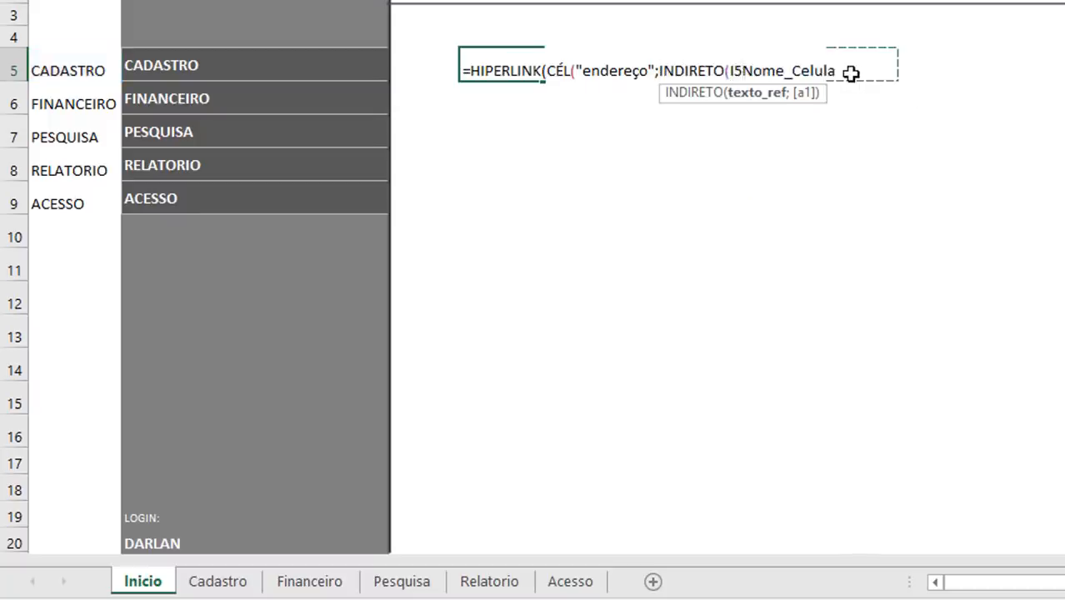
pyautogui.press('BackSpace')
pyautogui.moveTo(804, 72); pyautogui.dragTo(825, 71)
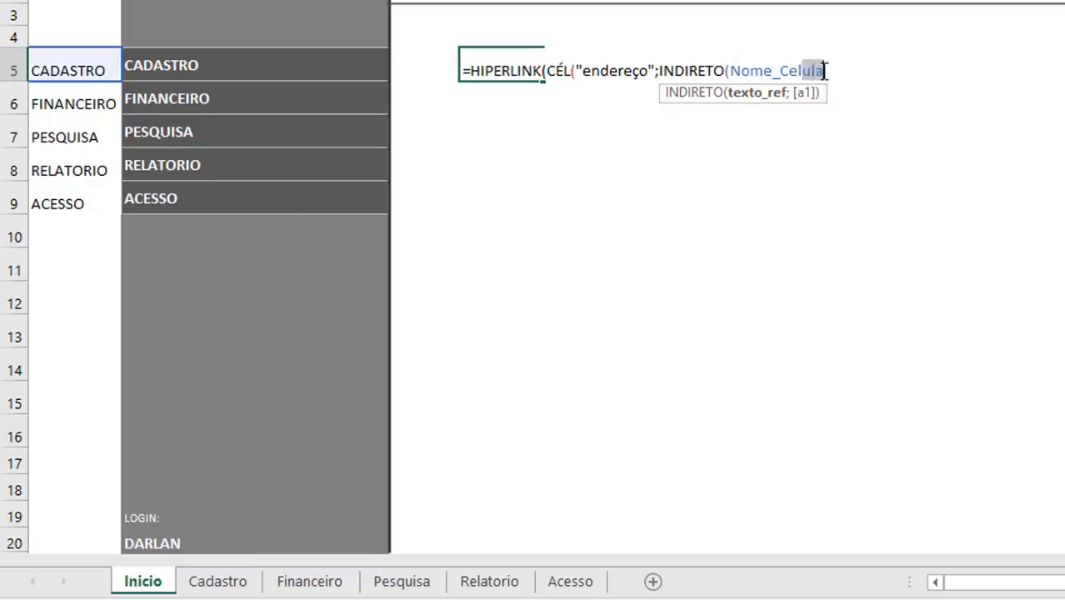
pyautogui.click(826, 72)
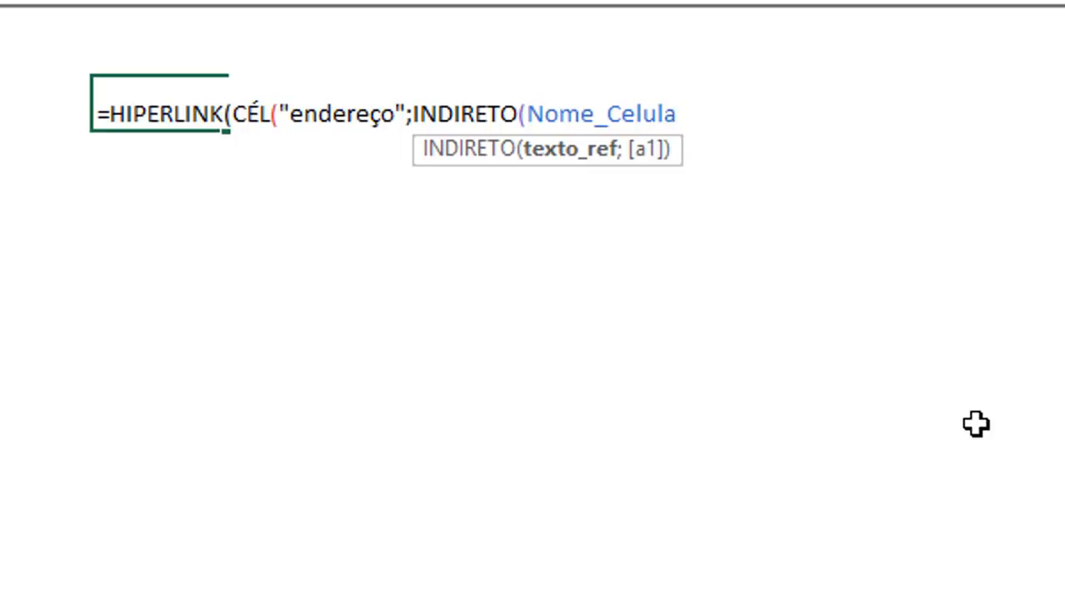
# Step: Append &"!b1" to Nome_Celula in the INDIRETO argument and close both the INDIRETO and CÉL functions
pyautogui.write('&"!')
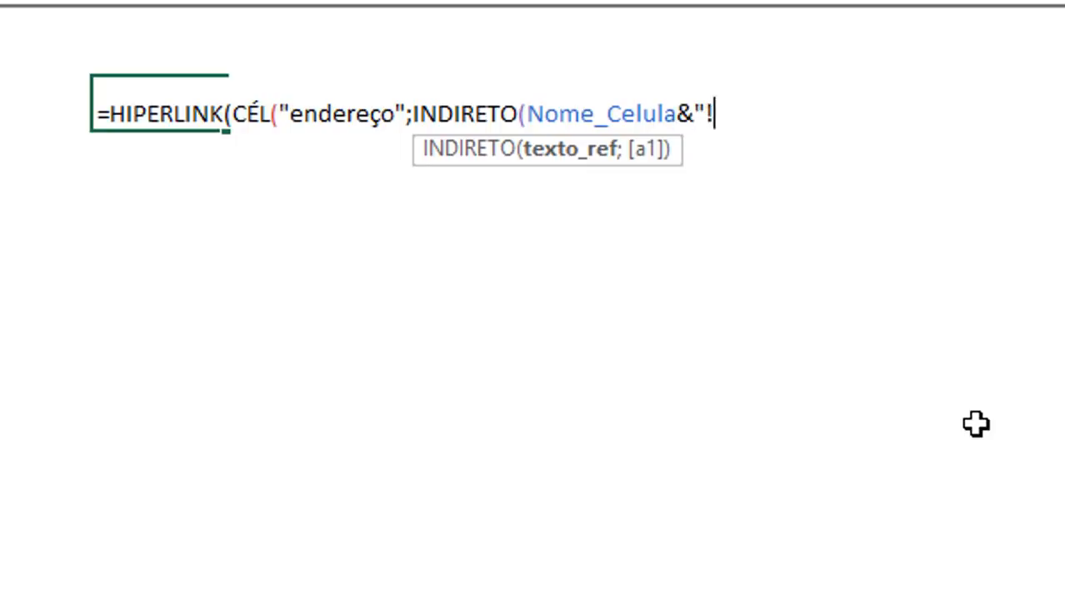
pyautogui.write('b1"')
pyautogui.write(')')
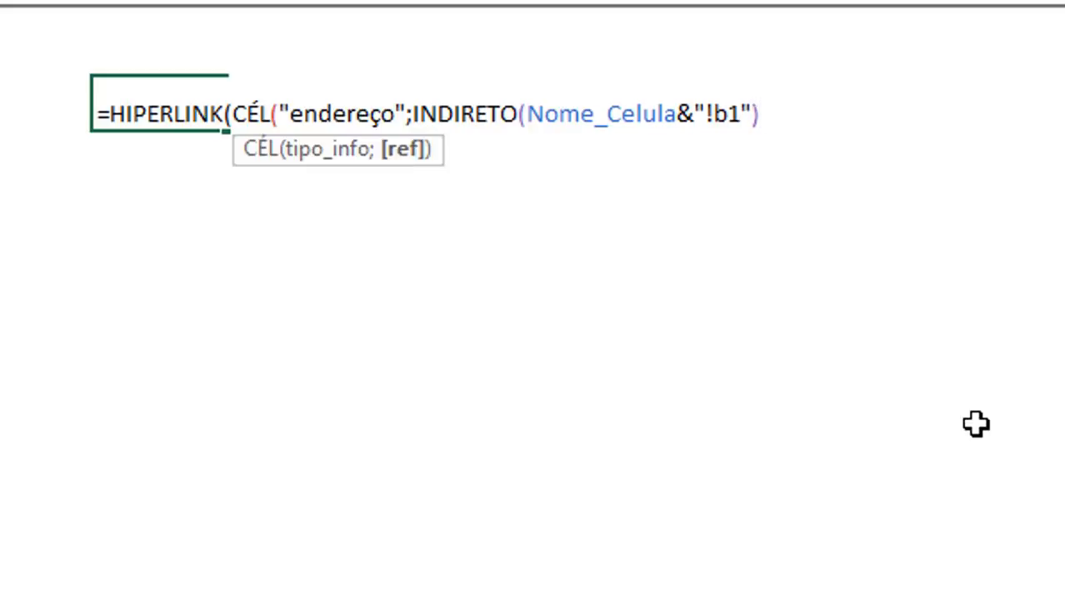
pyautogui.write(';')
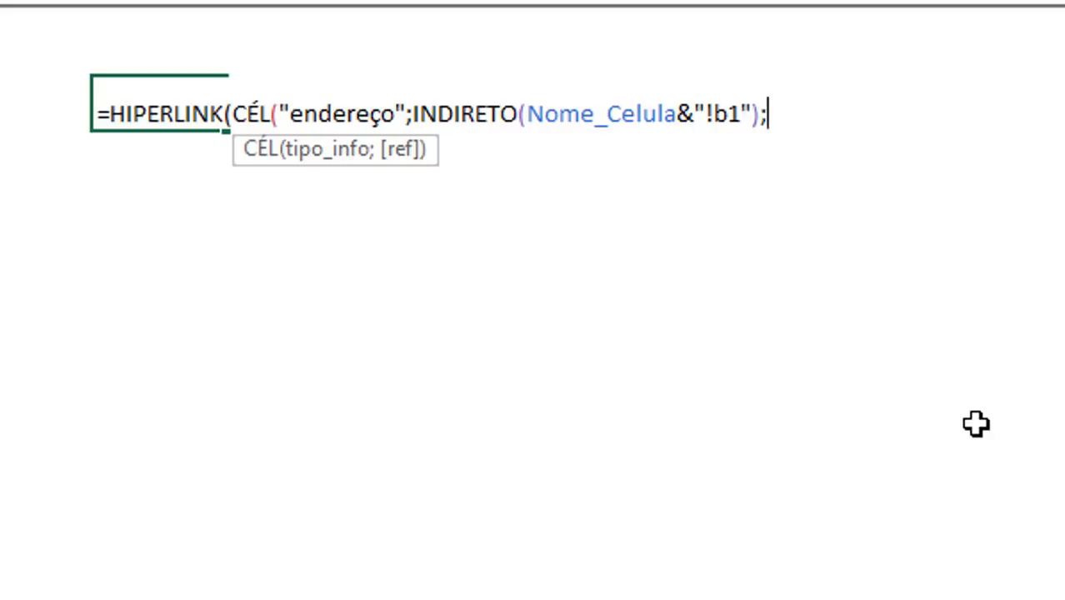
pyautogui.press('BackSpace')
pyautogui.write(')')
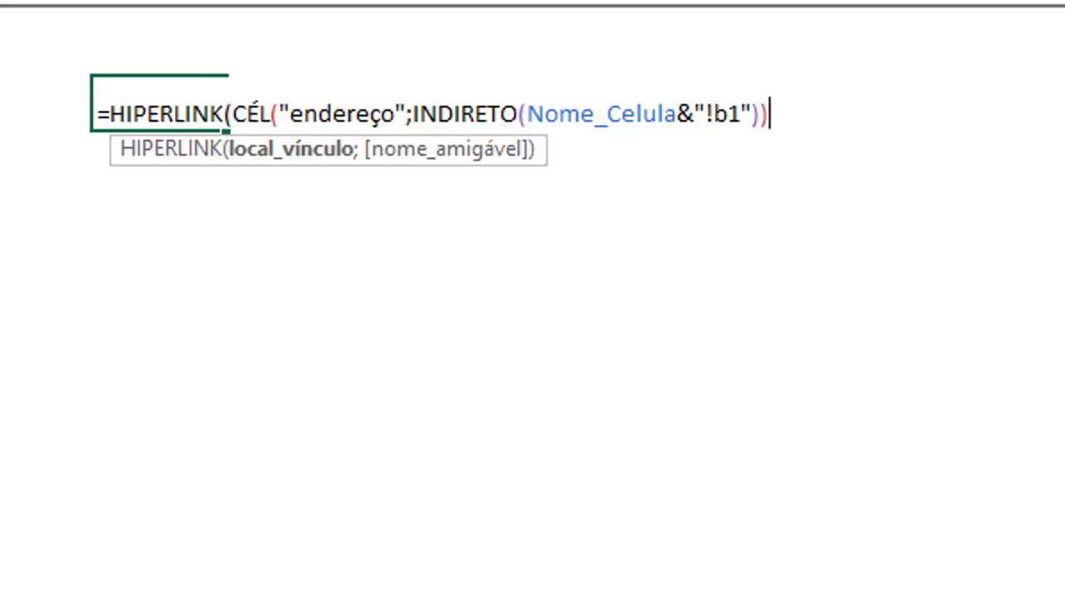
# Step: Strip HIPERLINK from the D5 formula and enter only the CÉL part to check the address it returns
pyautogui.press('BackSpace')
pyautogui.press('BackSpace')
pyautogui.press('BackSpace')
pyautogui.press('BackSpace')
pyautogui.press('BackSpace')
pyautogui.press('BackSpace')
pyautogui.press('BackSpace')
pyautogui.press('BackSpace')
pyautogui.press('BackSpace')
pyautogui.press('BackSpace')
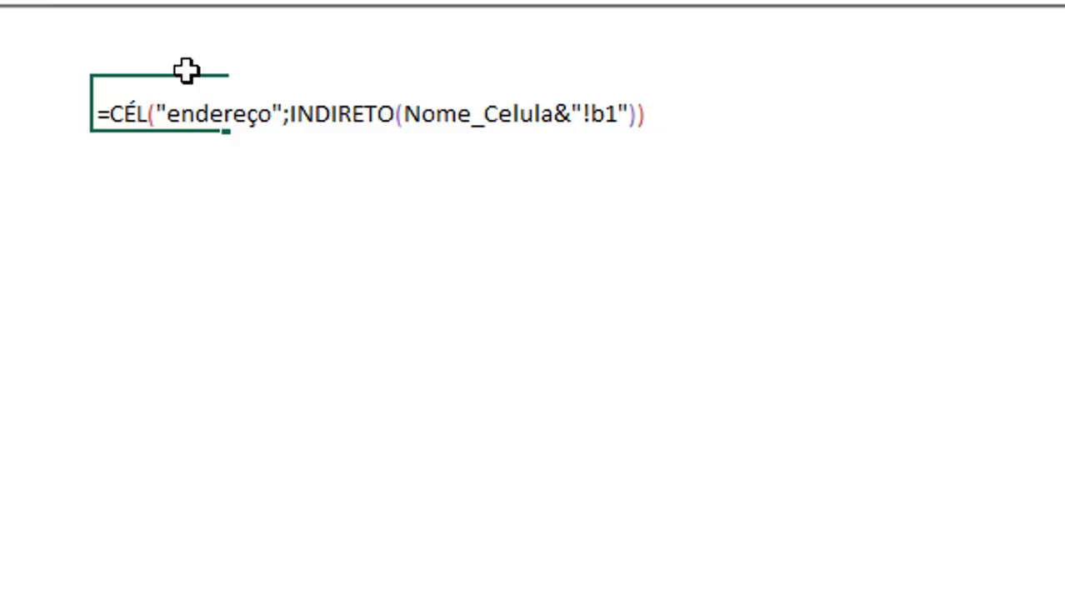
pyautogui.press('Return')
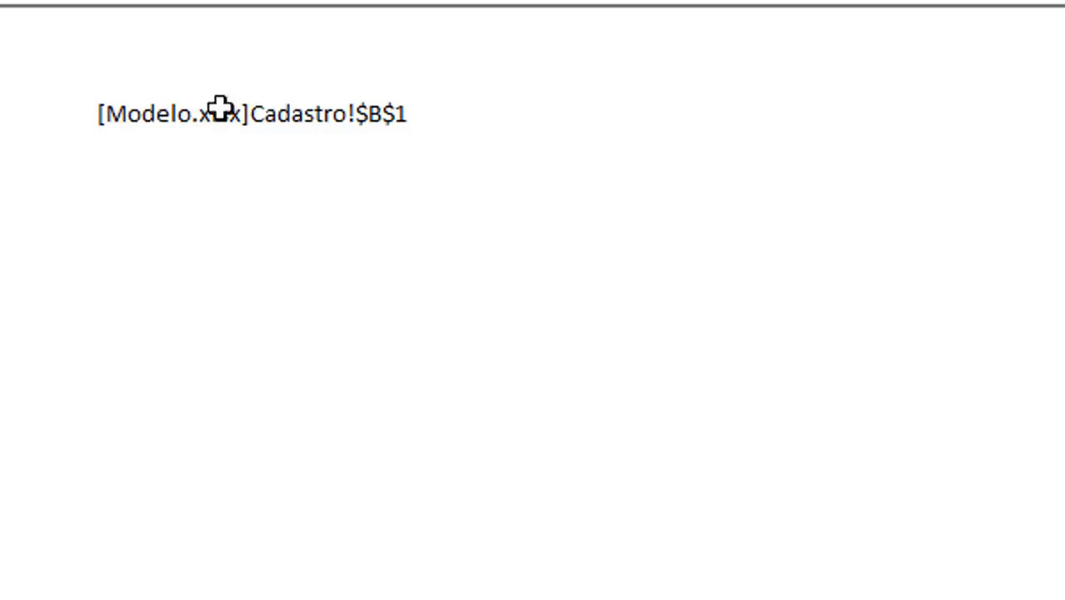
# Step: Put the HIPERLINK function back in front of the CÉL formula in D5
pyautogui.click(144, 116)
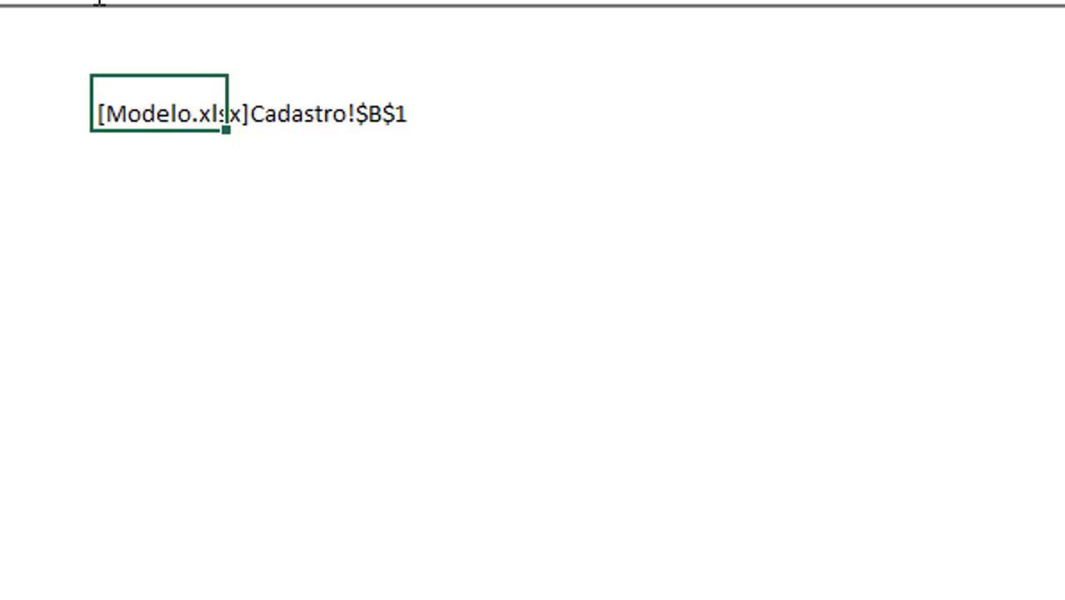
pyautogui.click(22, 16)
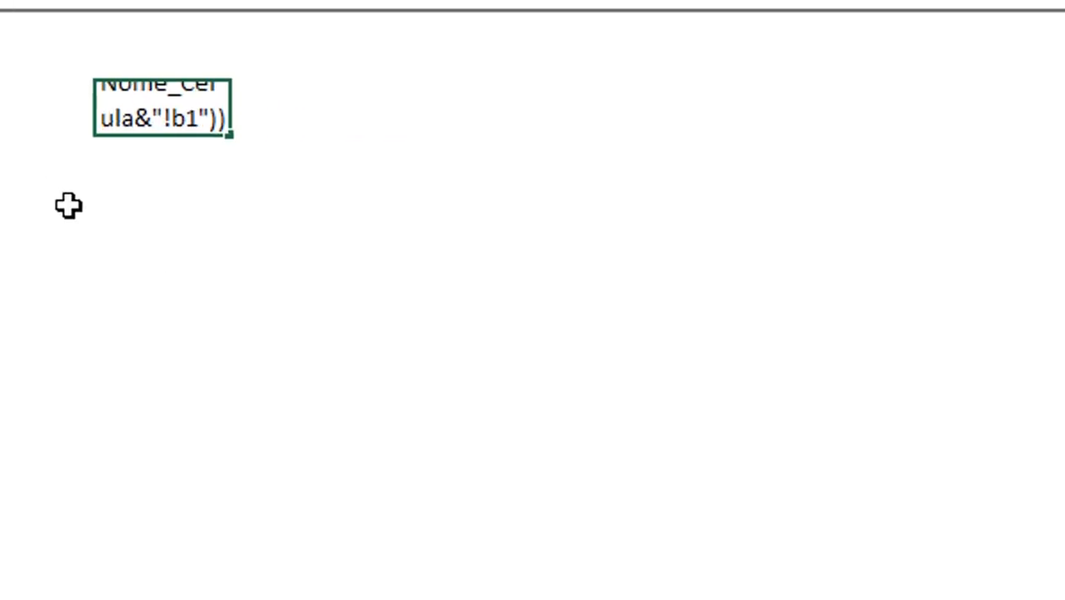
pyautogui.write('hi')
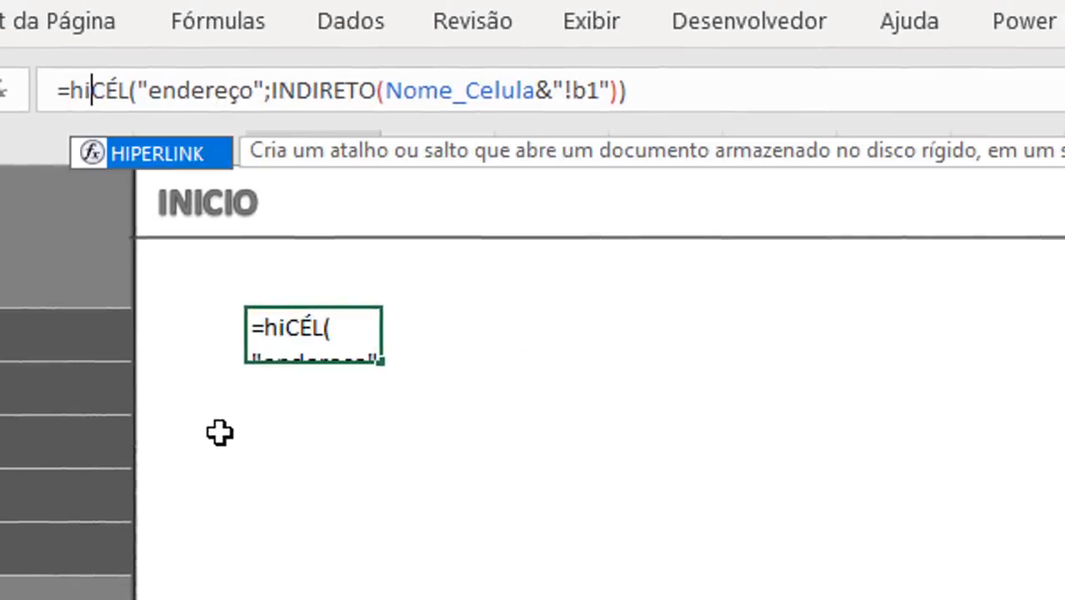
pyautogui.press('Tab')
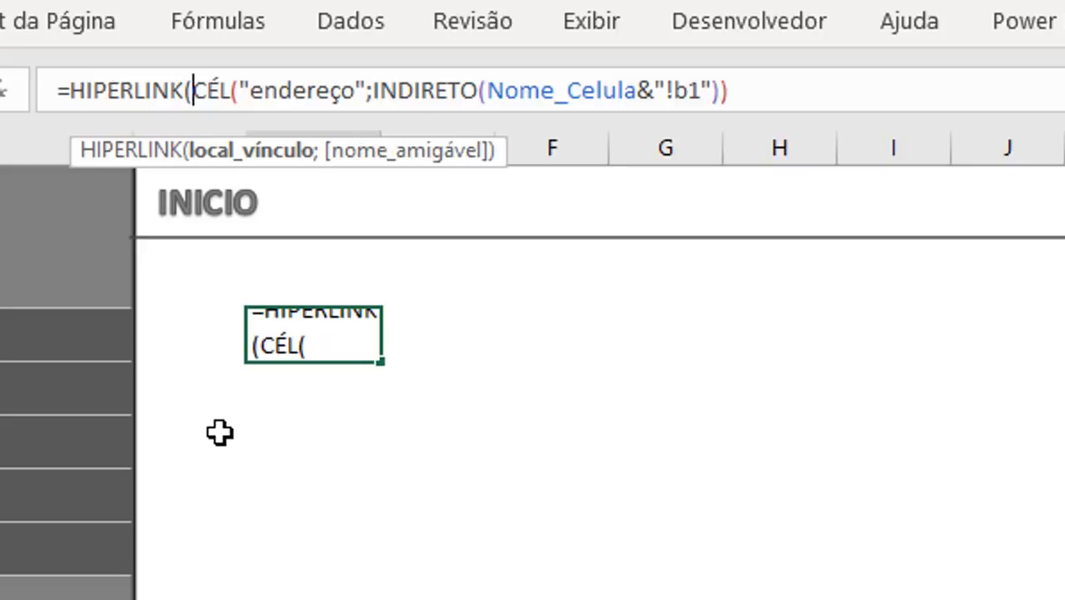
# Step: Use Nome_Celula as the friendly name in D5's HIPERLINK formula, close it and enter it
pyautogui.click(778, 103)
pyautogui.write(';')
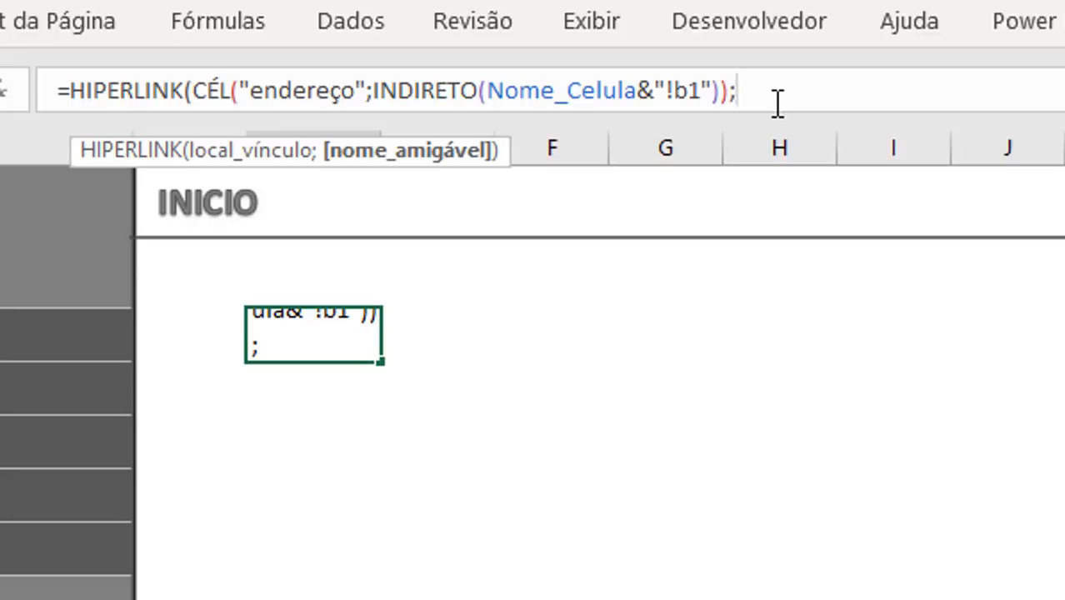
pyautogui.write('"')
pyautogui.press('BackSpace')
pyautogui.write('nome')
pyautogui.press('Tab')
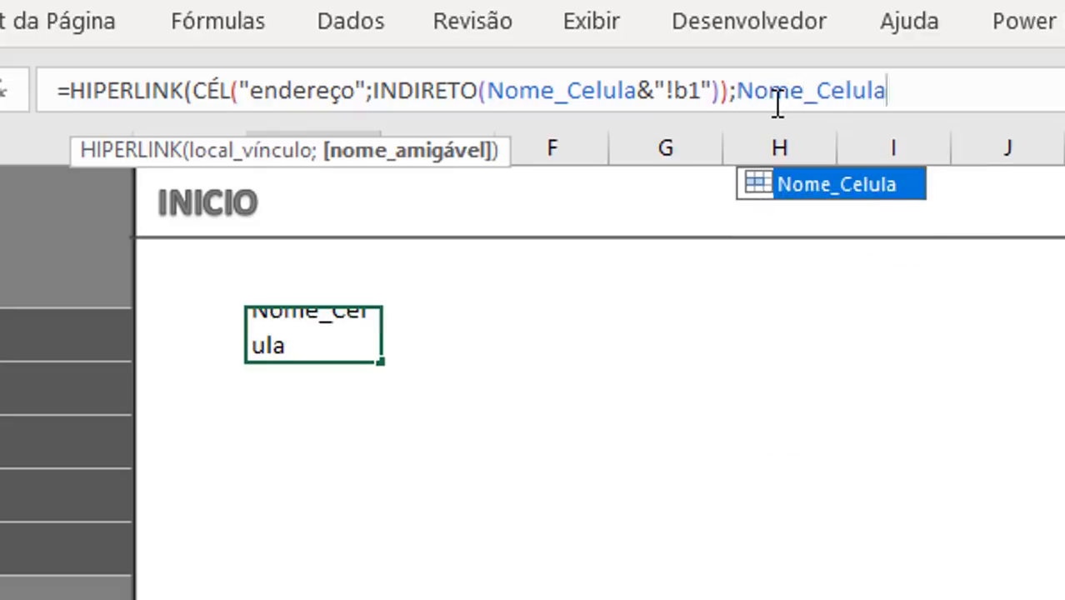
pyautogui.write(')')
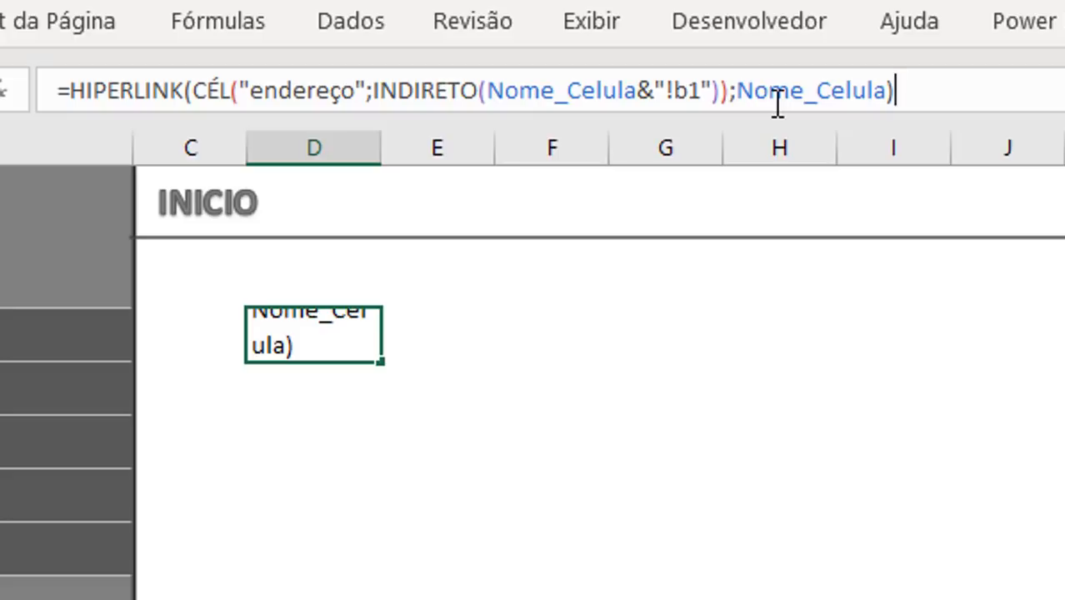
pyautogui.press('Return')
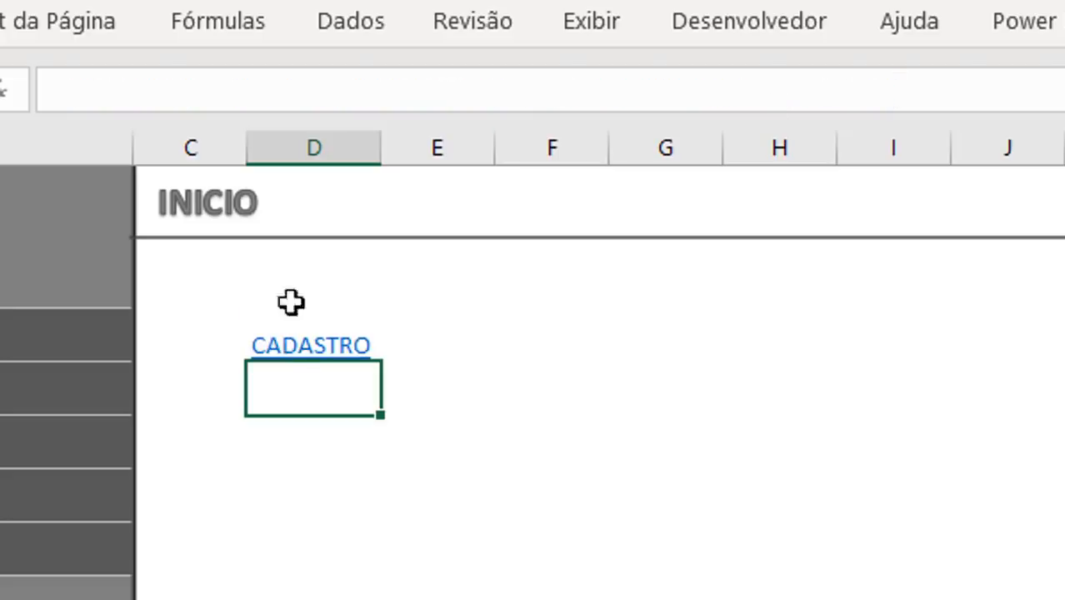
# Step: Fill the HIPERLINK formula from D5 down to D9 on the Inicio sheet
pyautogui.click(473, 340)
pyautogui.press('Left')
pyautogui.moveTo(389, 359); pyautogui.dragTo(380, 573)
pyautogui.click(720, 542)
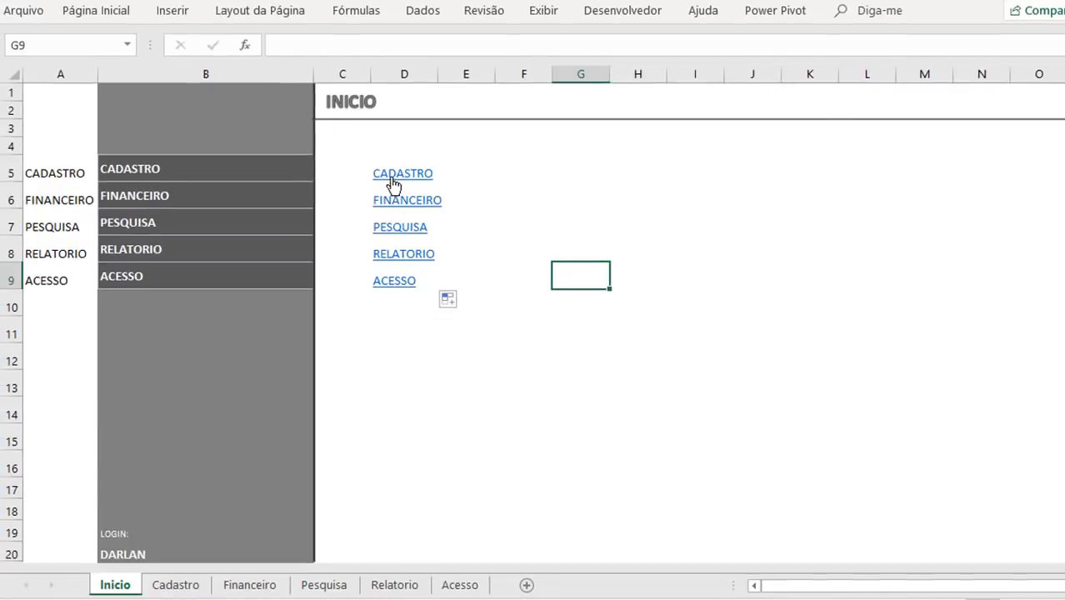
# Step: Test the FINANCEIRO, CADASTRO and ACESSO links in column D, returning to the Inicio sheet after each one
pyautogui.click(402, 204)
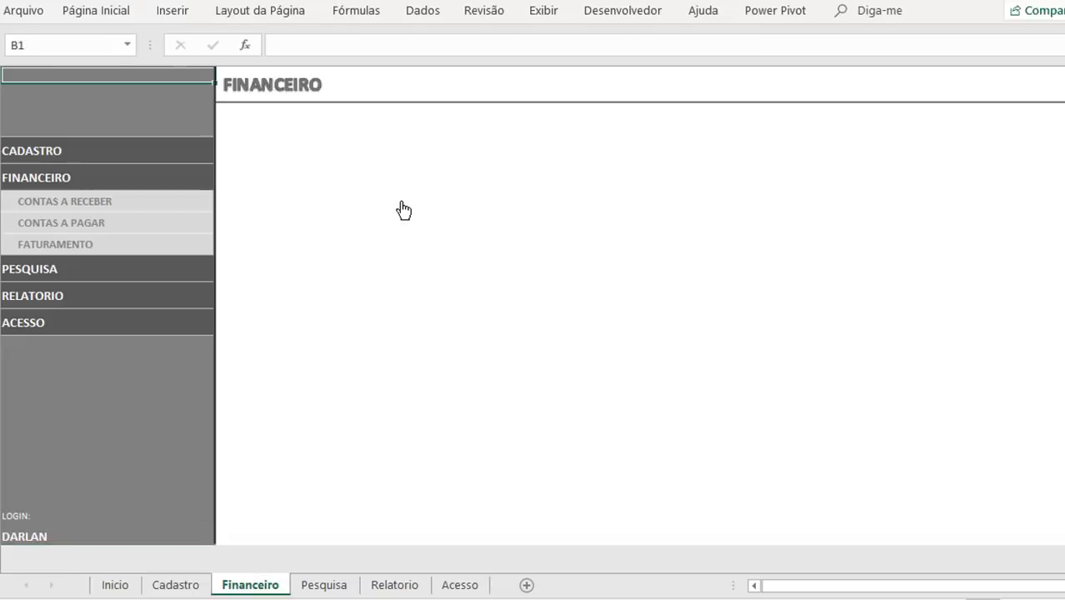
pyautogui.click(117, 585)
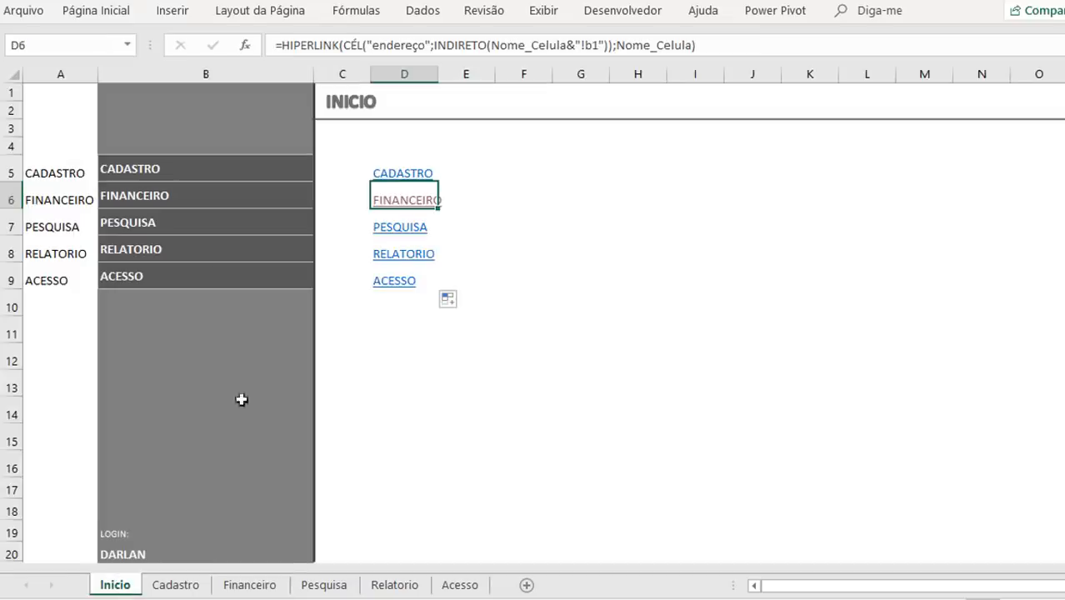
pyautogui.click(392, 176)
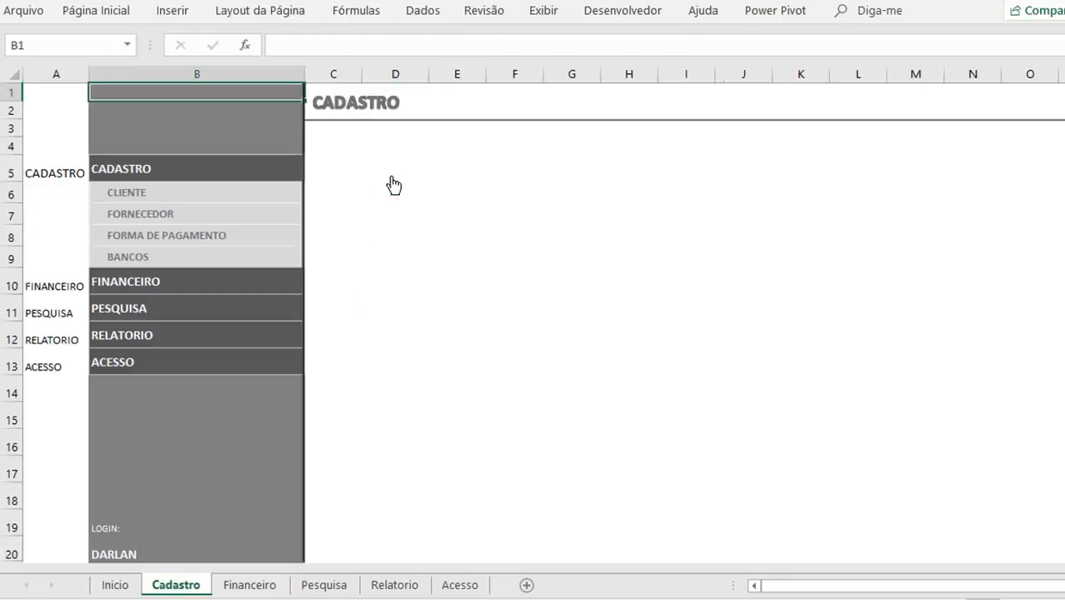
pyautogui.rightClick(116, 585)
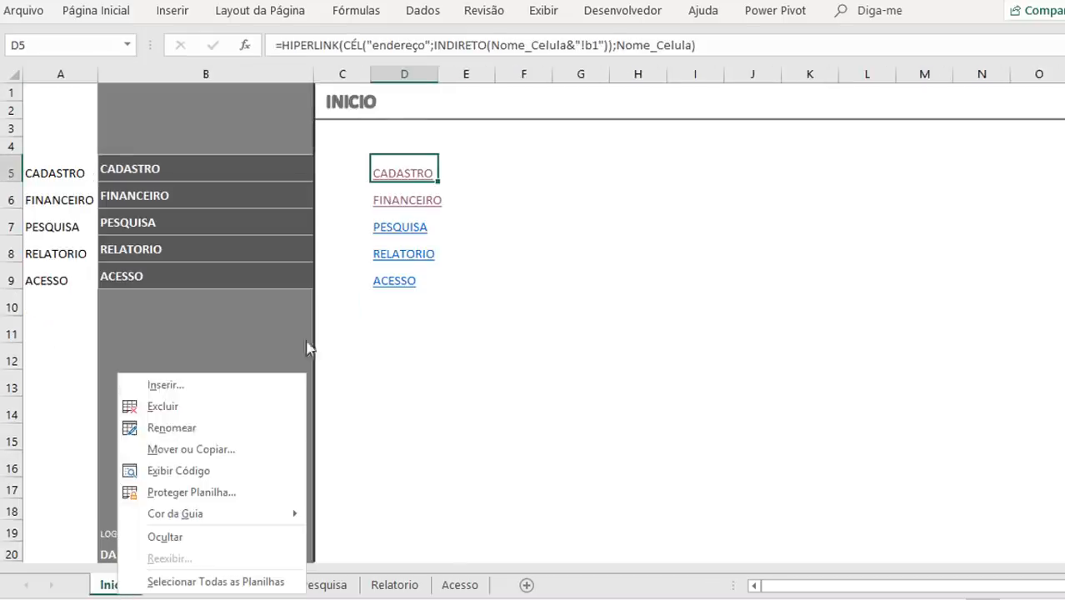
pyautogui.click(575, 225)
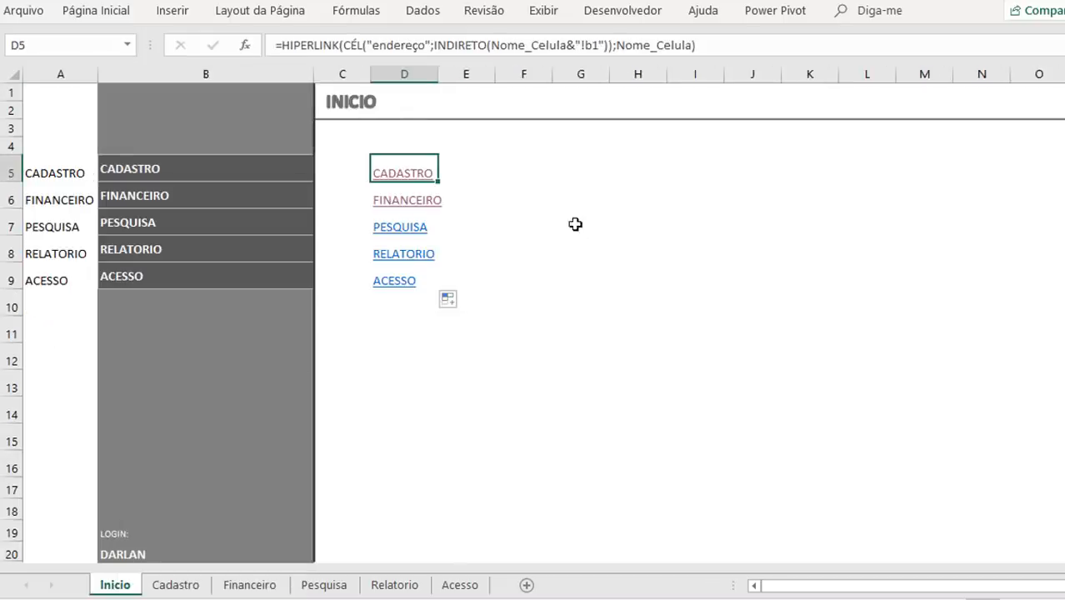
pyautogui.click(398, 284)
pyautogui.click(115, 585)
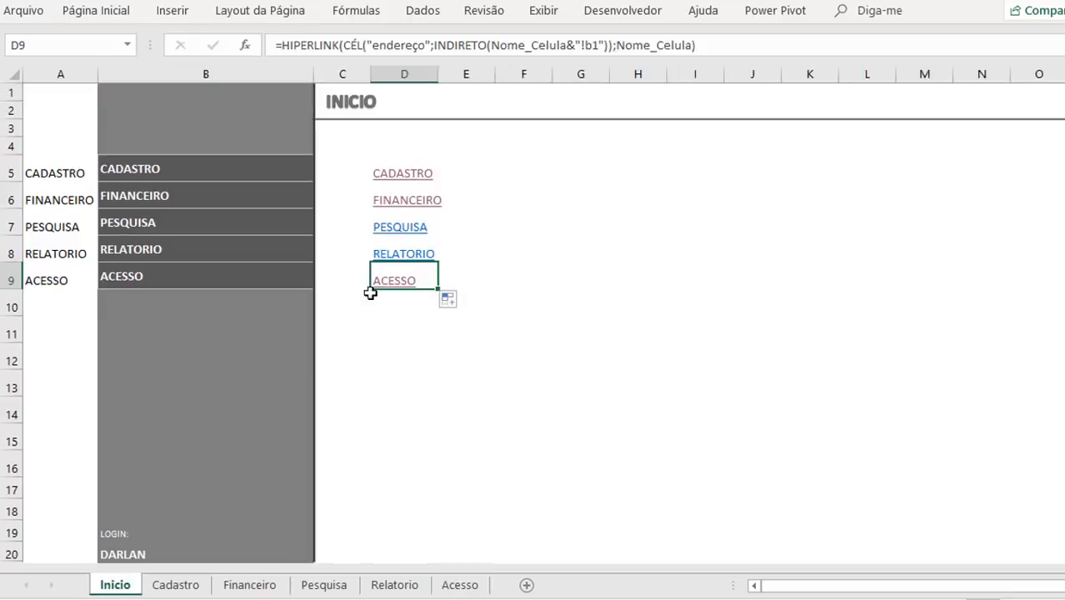
pyautogui.click(462, 168)
pyautogui.click(523, 464)
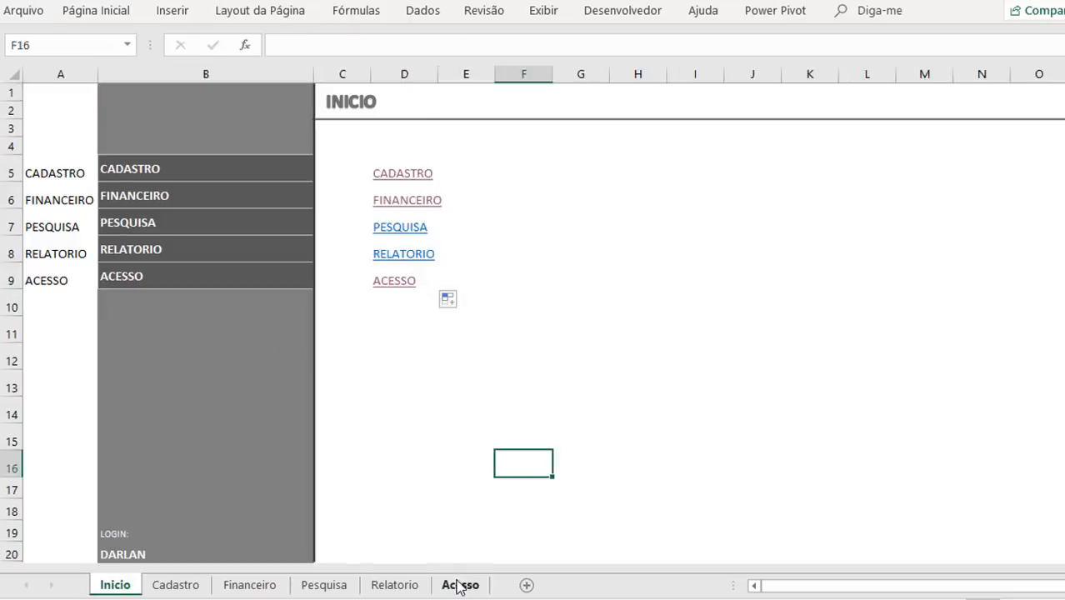
# Step: Copy the text of the SE/ÍNDICE/CORRESP access formula from cell M5 on the Acesso sheet
pyautogui.click(446, 172)
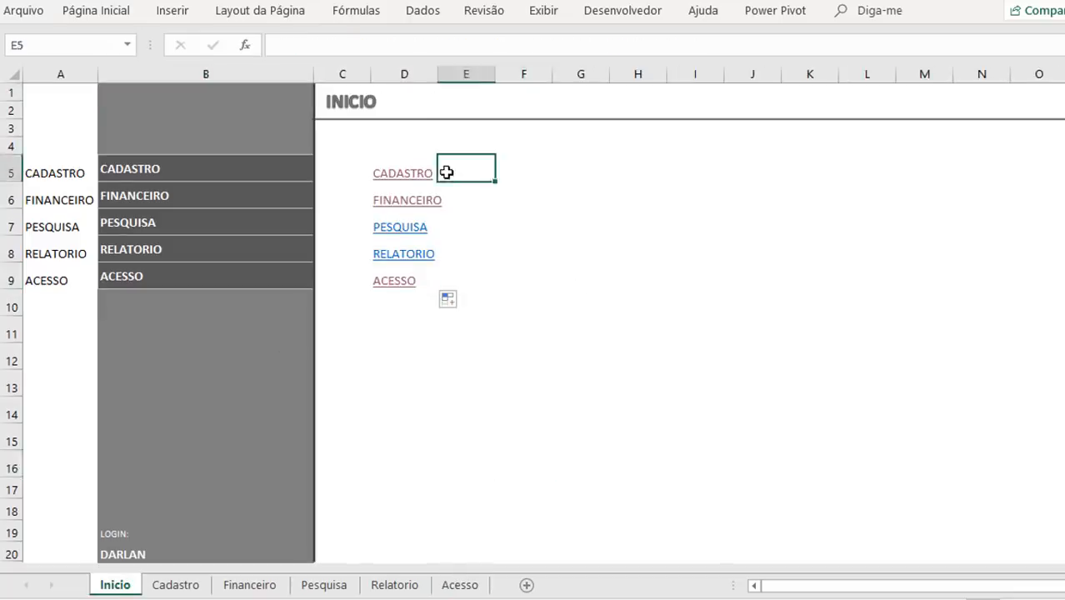
pyautogui.press('Left')
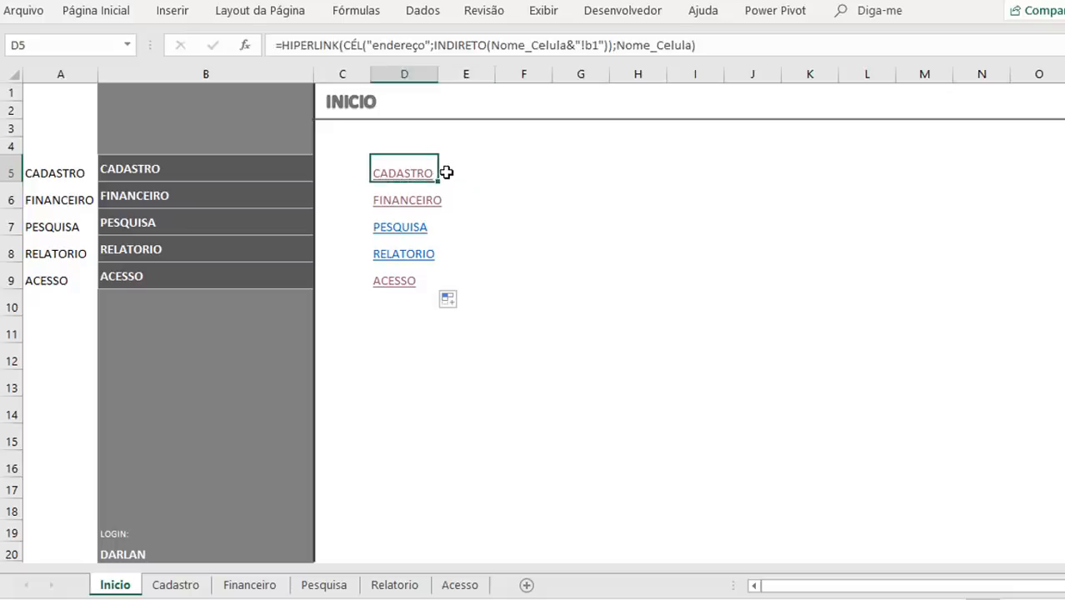
pyautogui.click(461, 585)
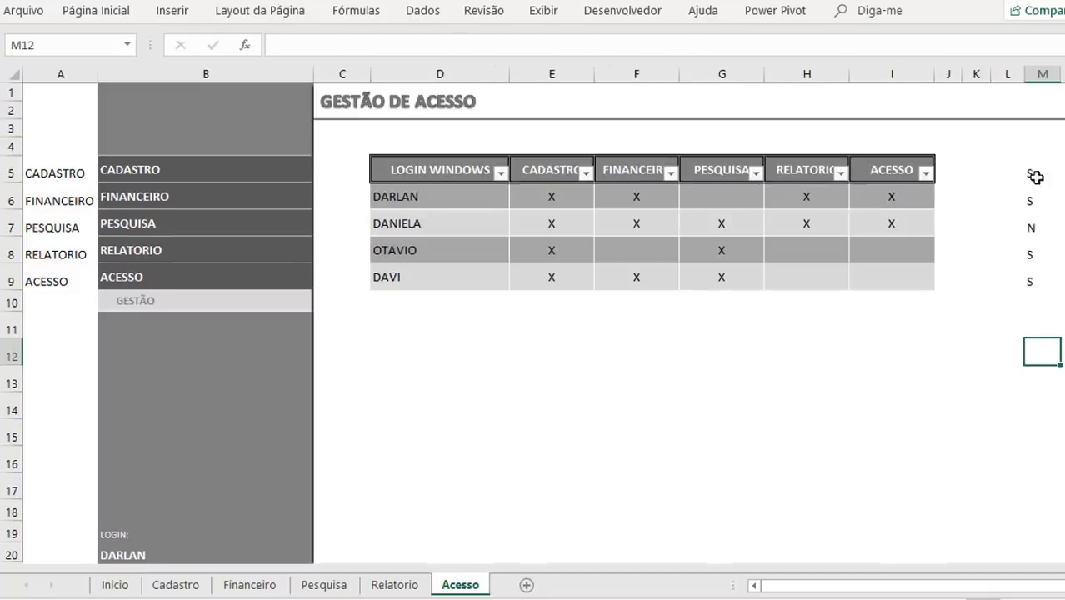
pyautogui.click(1033, 173)
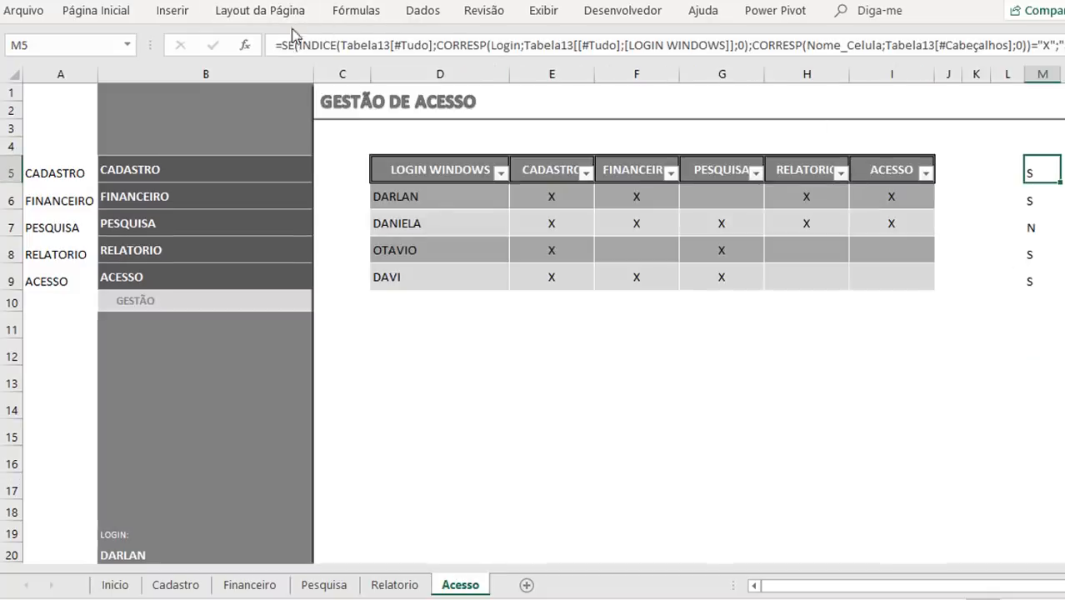
pyautogui.moveTo(278, 44); pyautogui.dragTo(1064, 50)
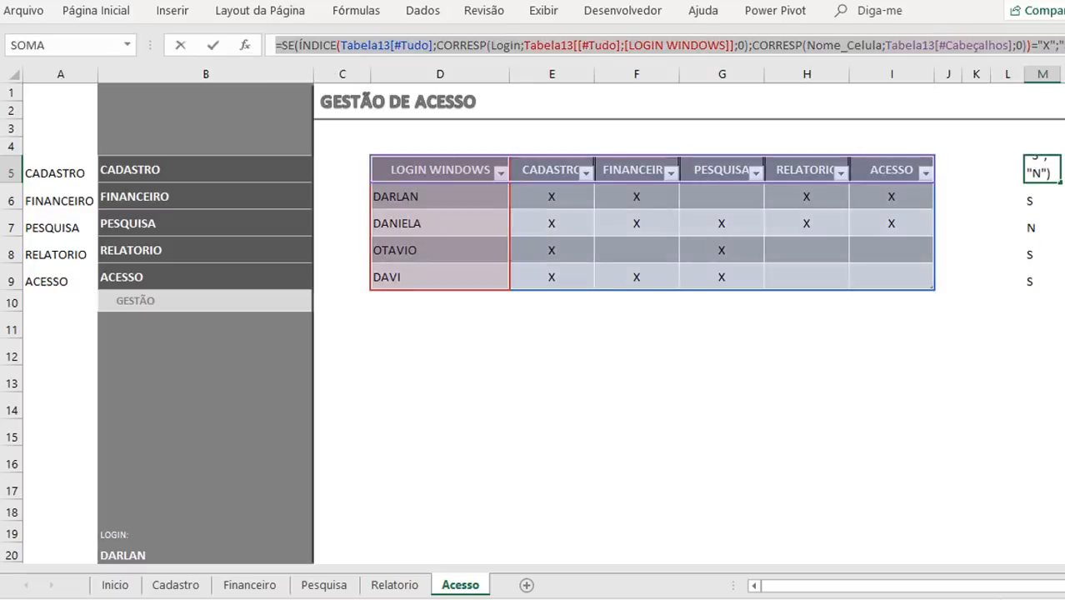
pyautogui.press('Return')
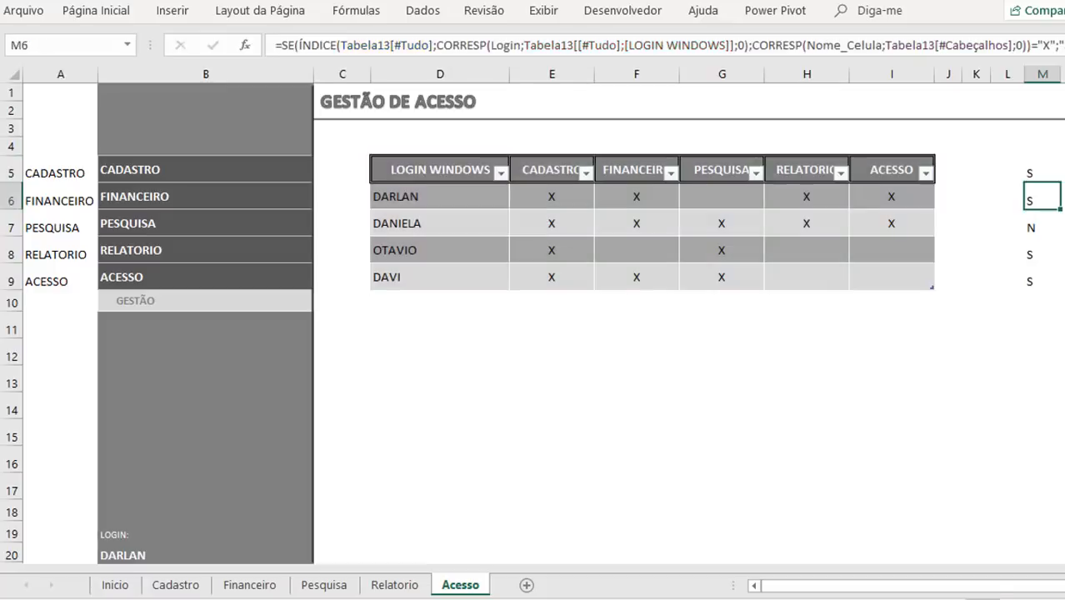
# Step: Create a new workbook-scoped defined name called Conf_Acesso
pyautogui.click(359, 12)
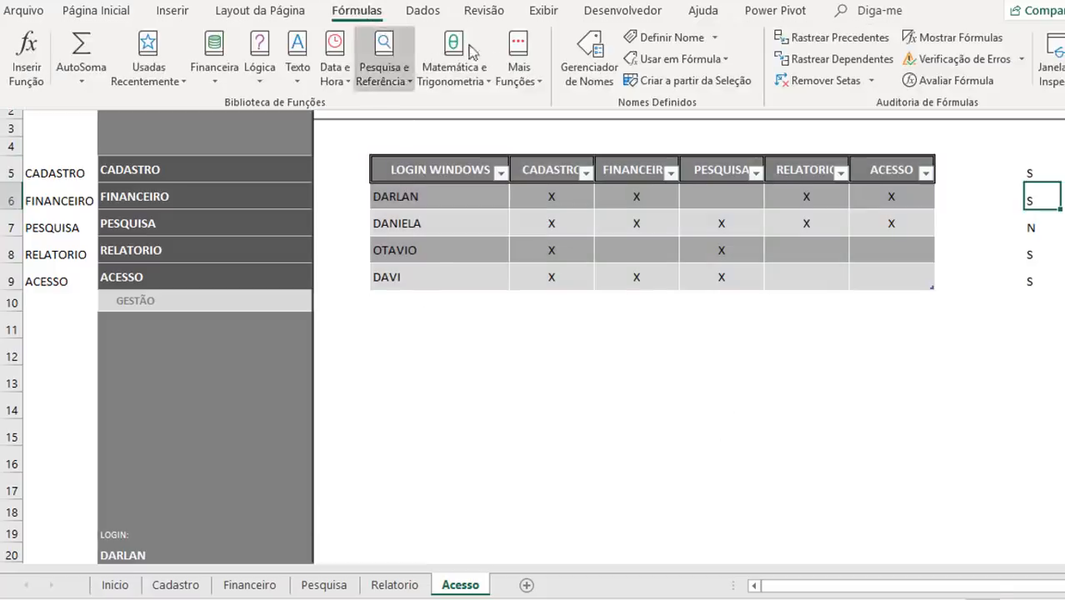
pyautogui.click(599, 67)
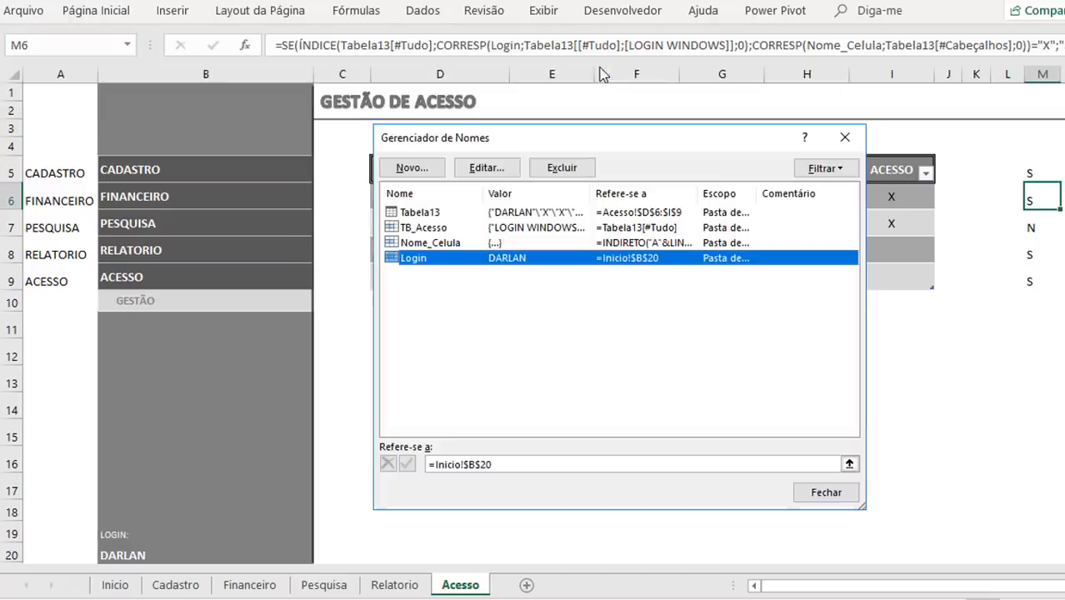
pyautogui.click(414, 168)
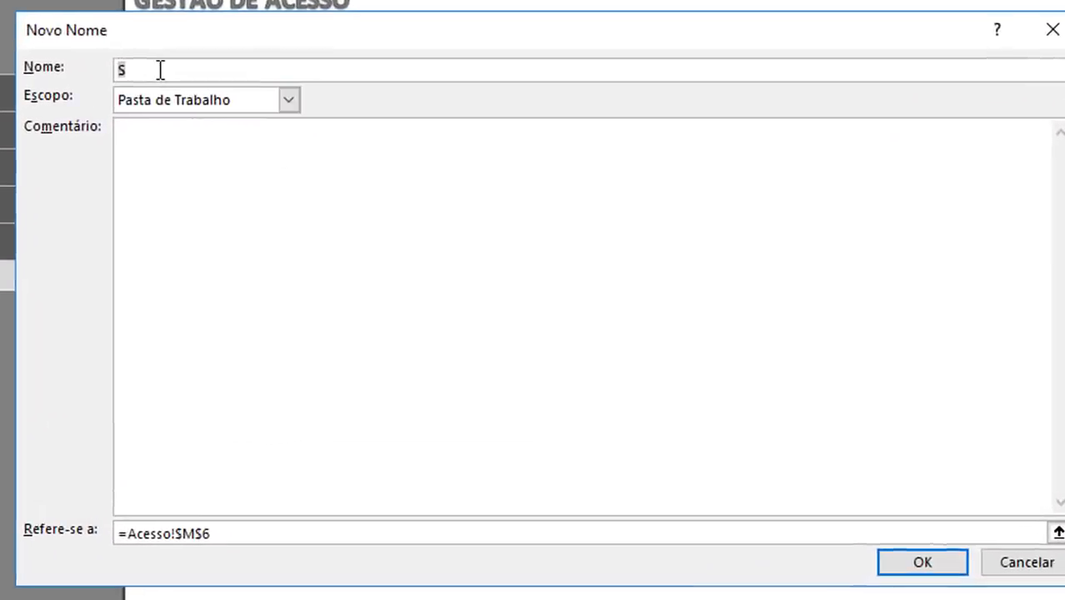
pyautogui.write('Conf')
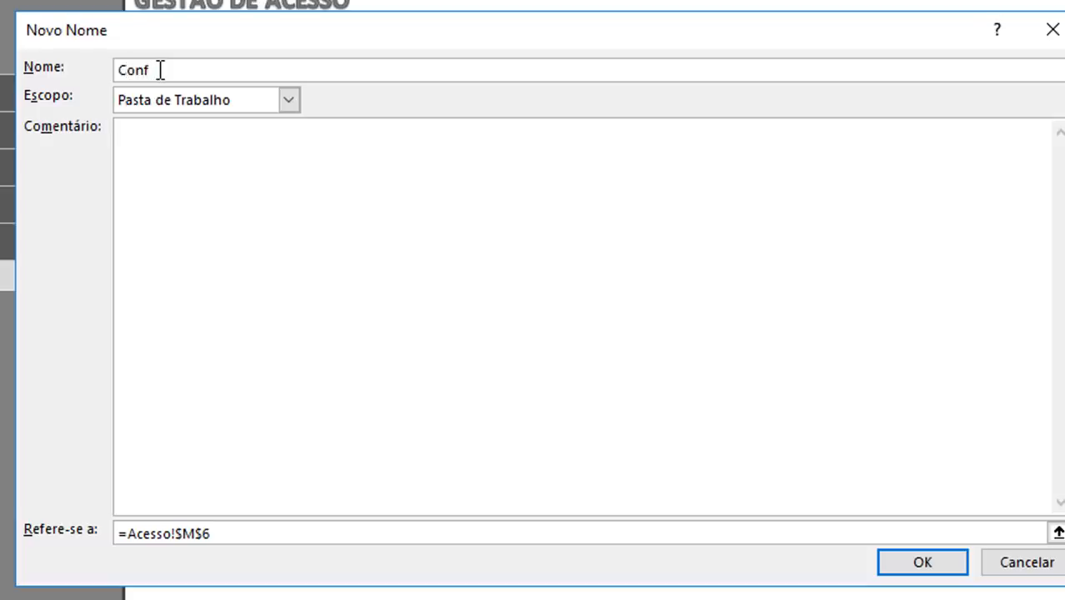
pyautogui.write('_Acesso')
# Step: Replace Conf_Acesso's reference with the copied SE/ÍNDICE/CORRESP formula, save the name and close the name manager
pyautogui.moveTo(239, 543); pyautogui.dragTo(28, 534)
pyautogui.press('Delete')
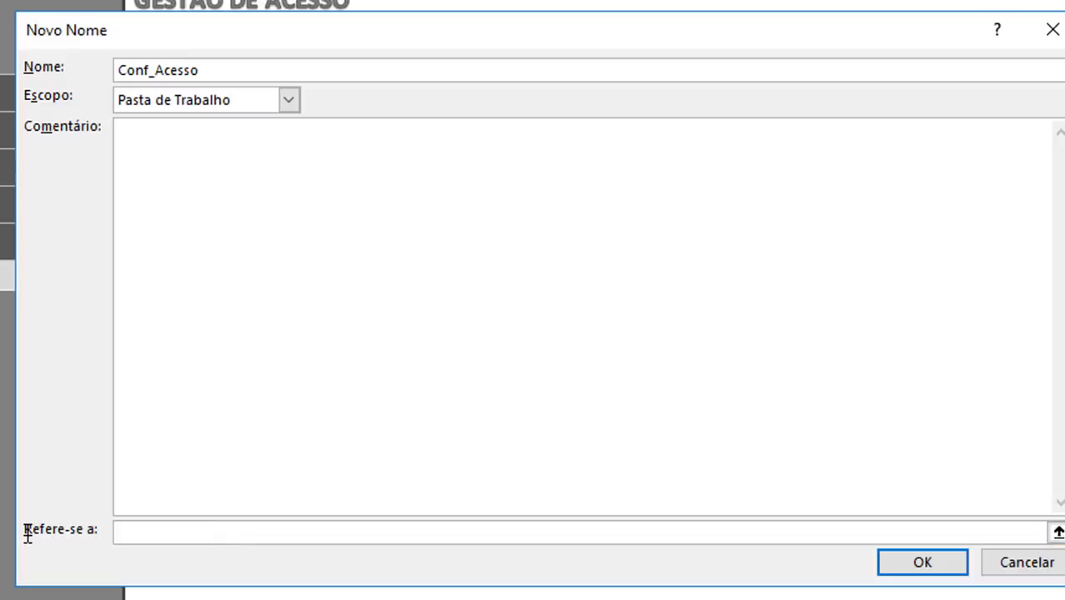
pyautogui.hotkey('ctrl', 'v')
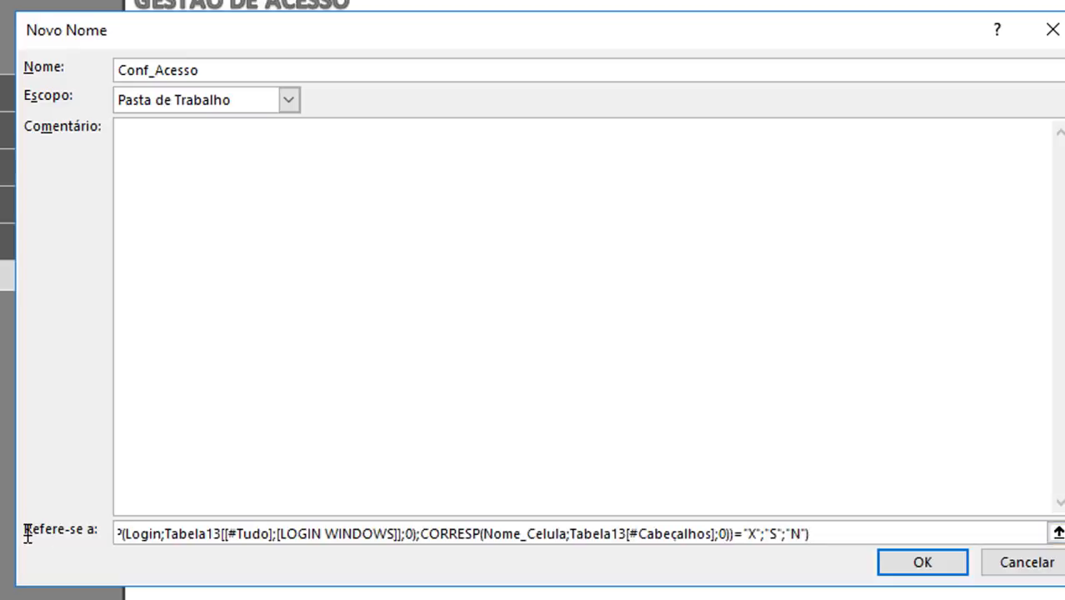
pyautogui.click(906, 567)
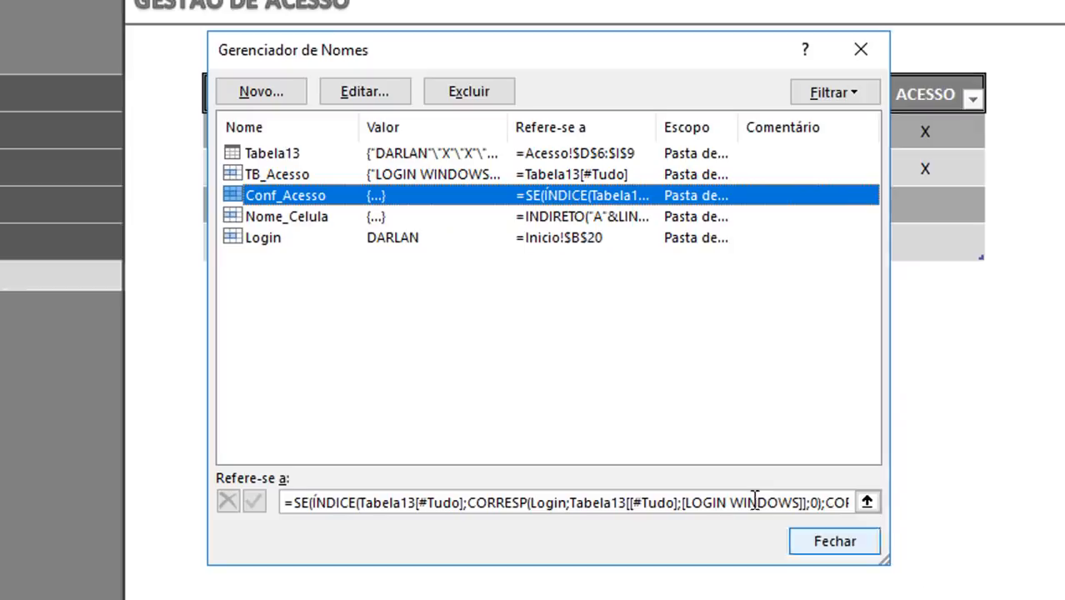
pyautogui.click(817, 546)
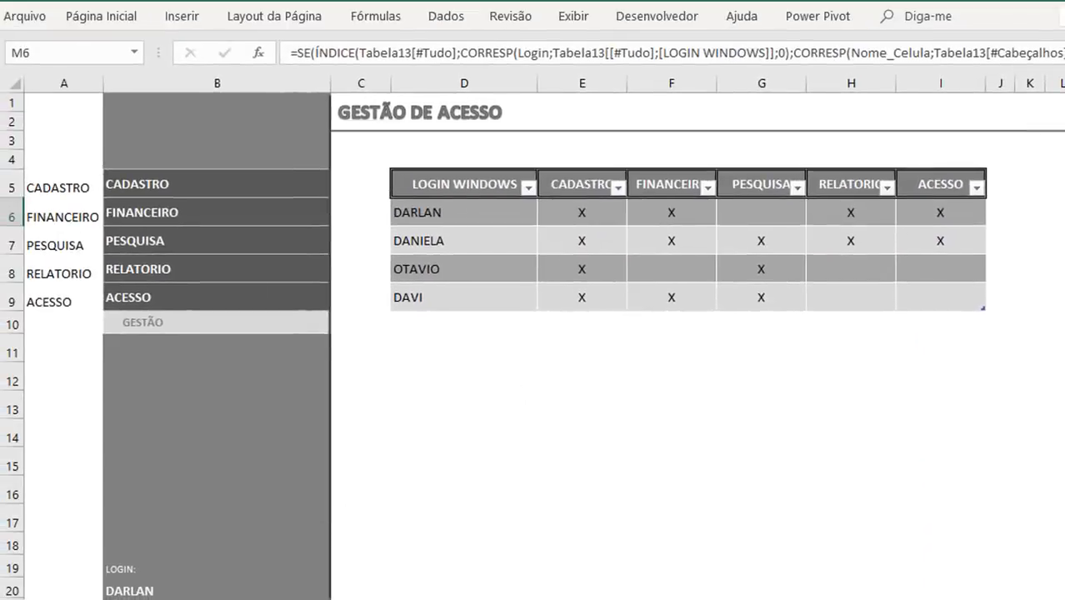
# Step: In D5 on the Inicio sheet, put an SE test Conf_Acesso="S" in front of the HIPERLINK function
pyautogui.hotkey('ctrl', 'pageup')
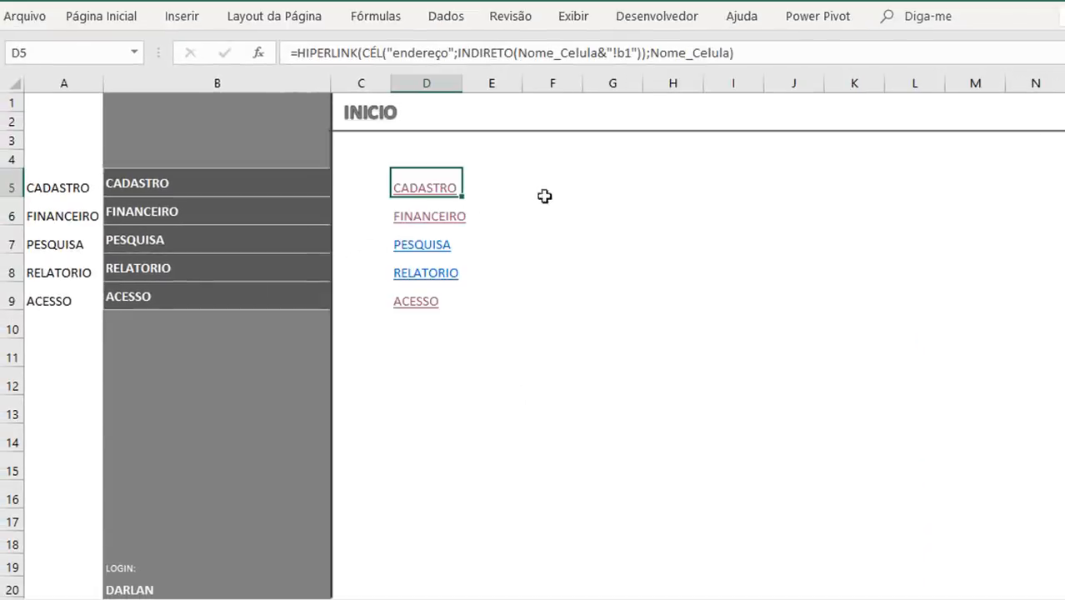
pyautogui.press('F2')
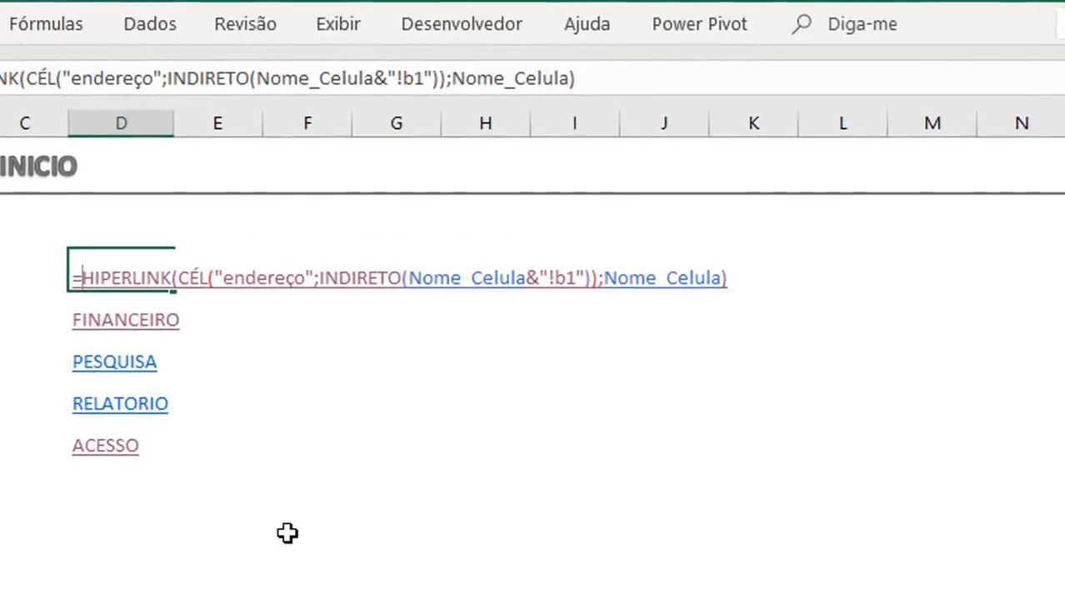
pyautogui.write('se(conf')
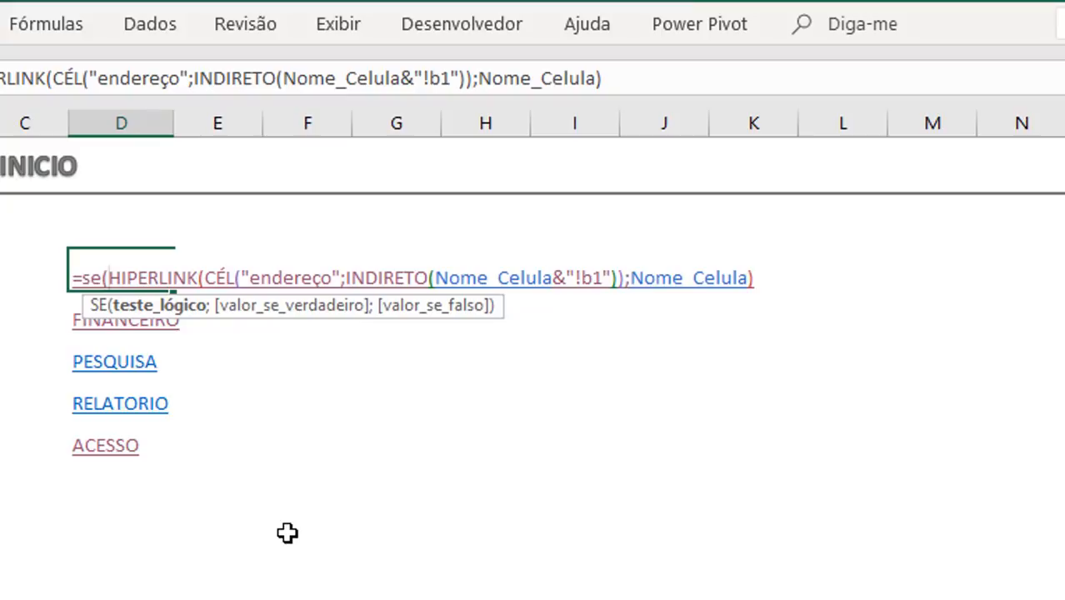
pyautogui.press('Tab')
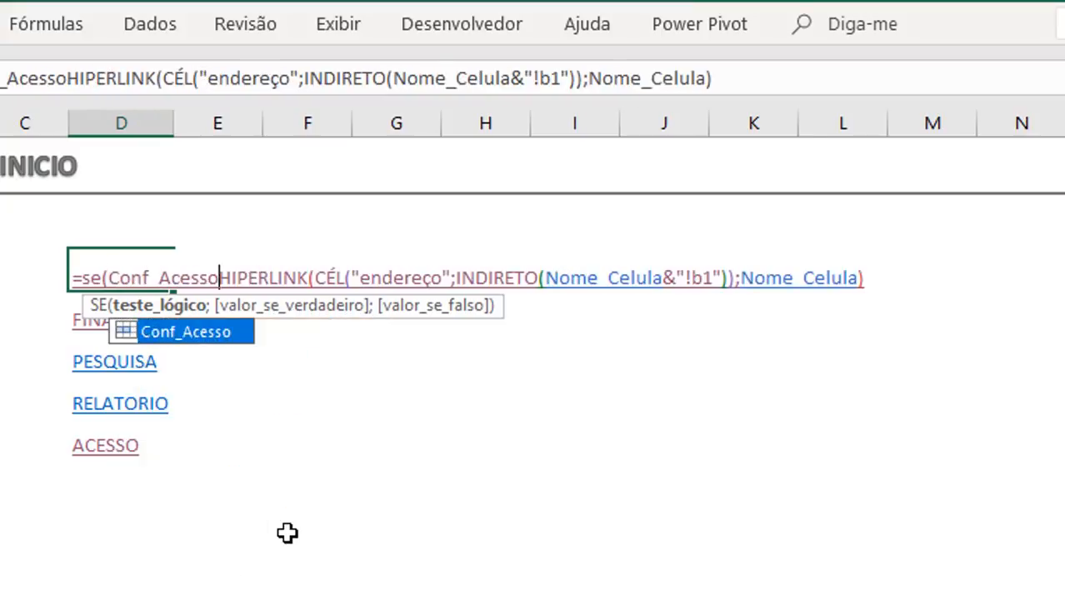
pyautogui.write('="S"')
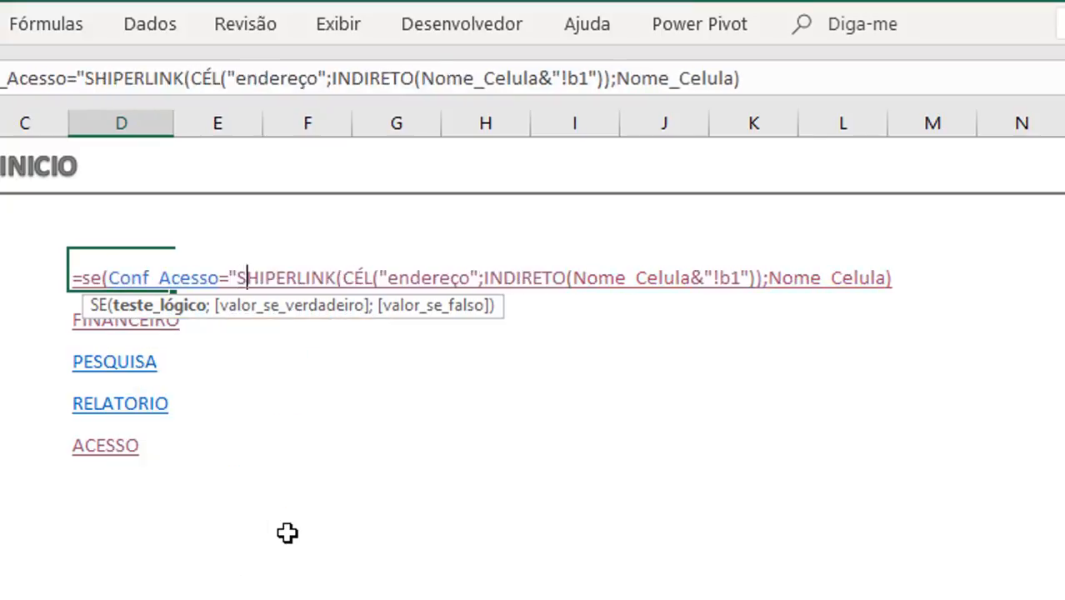
pyautogui.write(';')
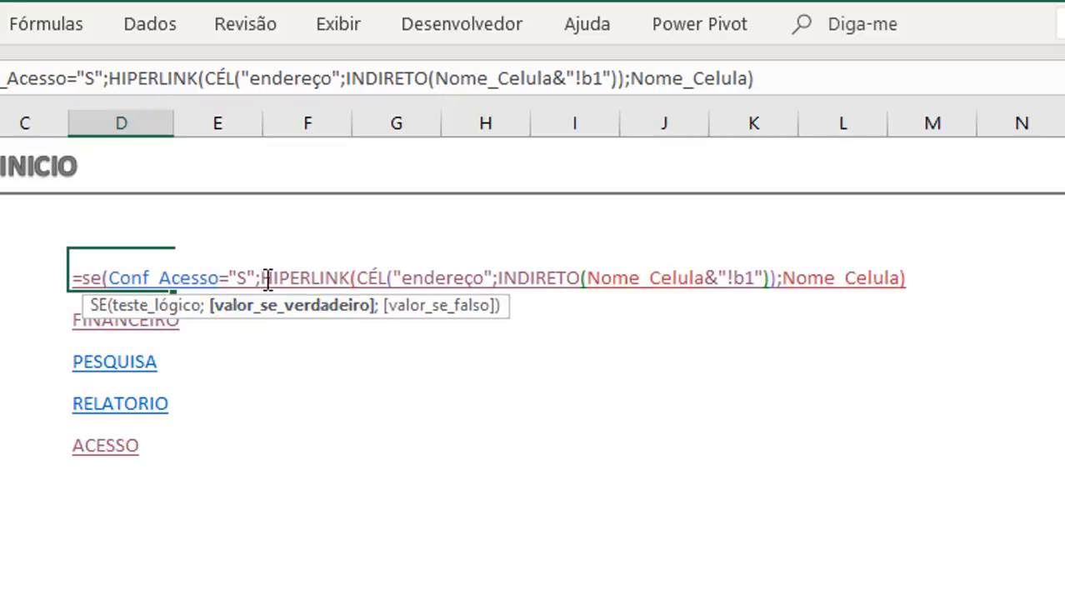
# Step: Add Nome_Celula as the value-if-false argument of D5's SE formula, close the parenthesis and enter it
pyautogui.click(907, 269)
pyautogui.write(';')
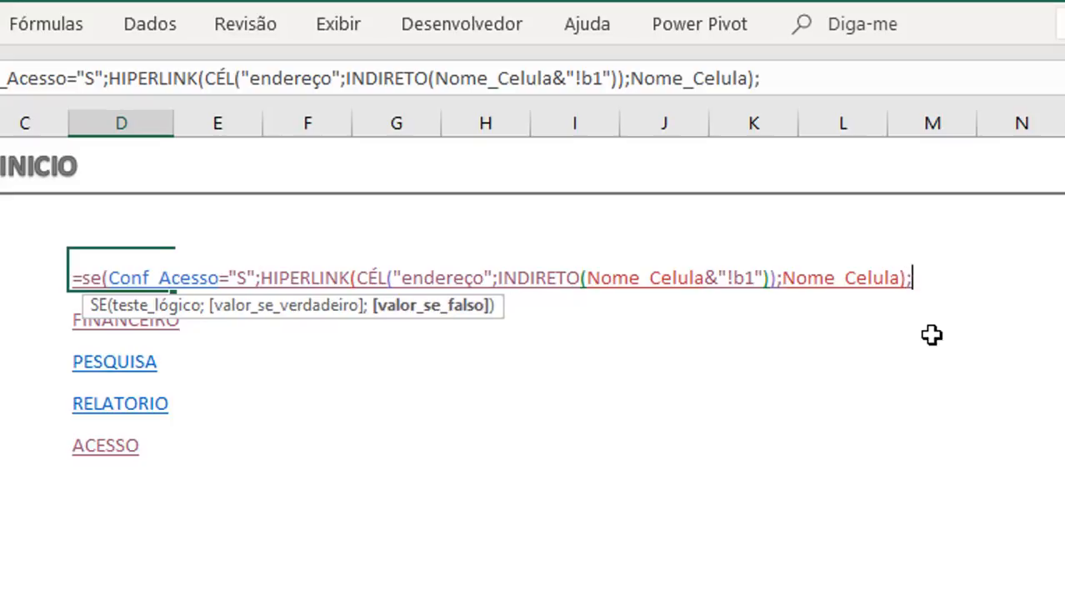
pyautogui.write('nom')
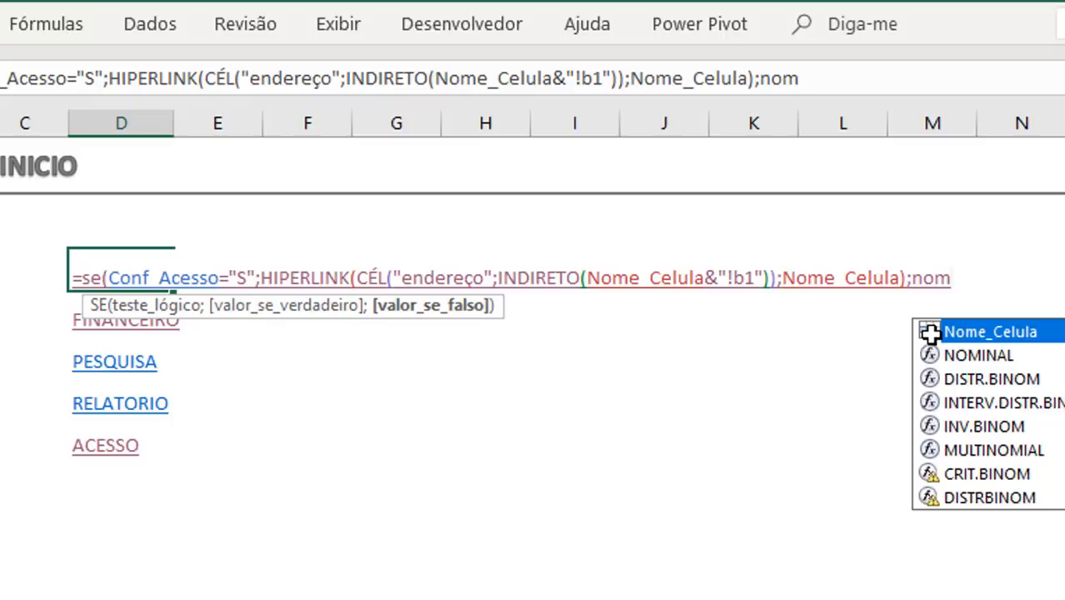
pyautogui.doubleClick(931, 332)
pyautogui.write(')')
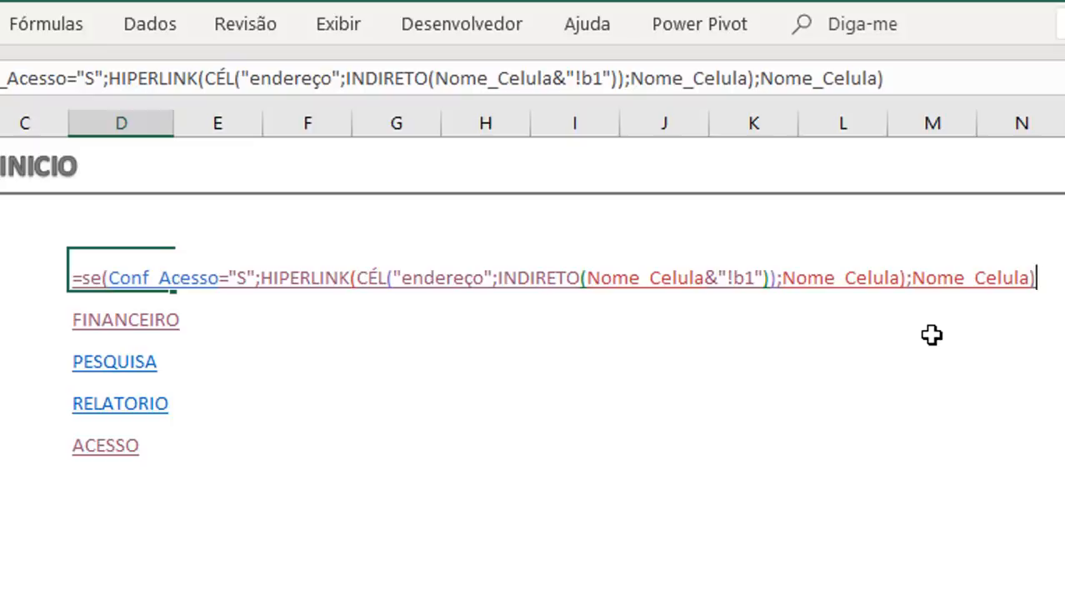
pyautogui.press('Return')
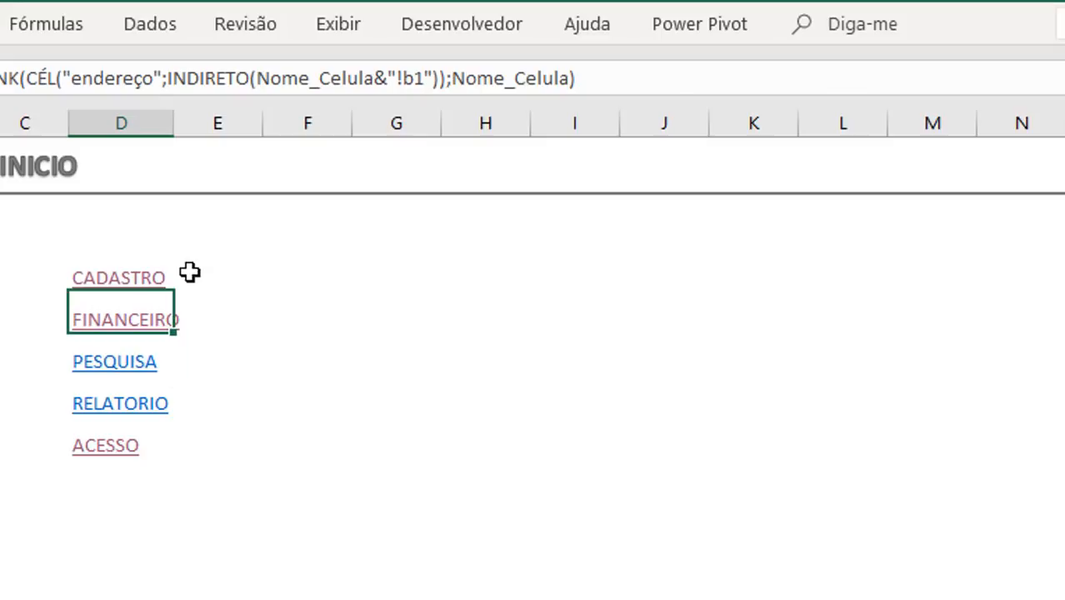
# Step: Replace the CADASTRO text in menu cell B5 with the full SE/HIPERLINK formula copied from D5
pyautogui.press('Up')
pyautogui.tripleClick(887, 79)
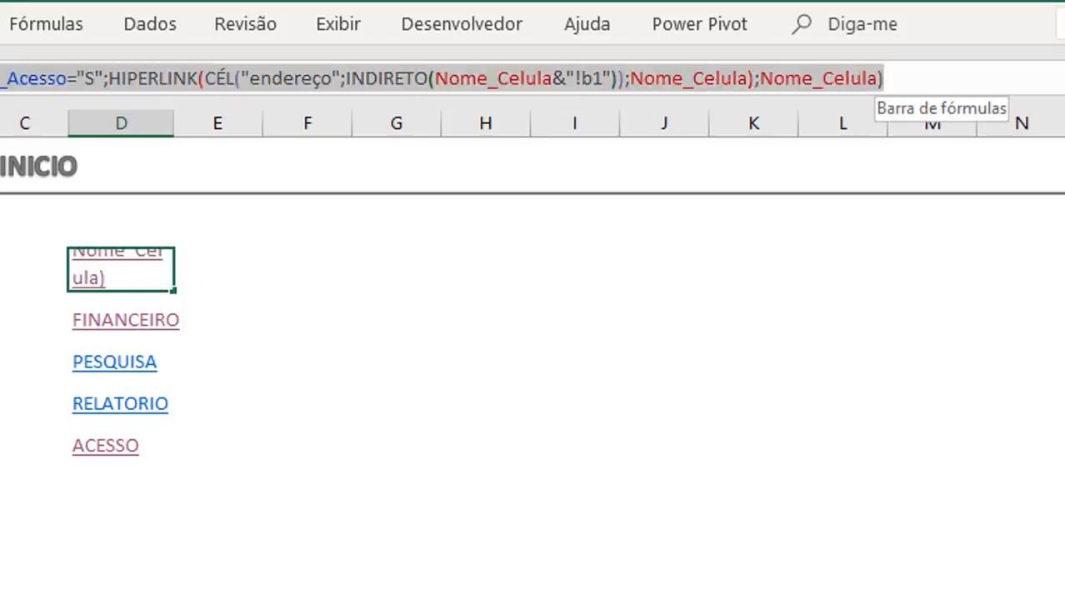
pyautogui.press('Escape')
pyautogui.click(254, 188)
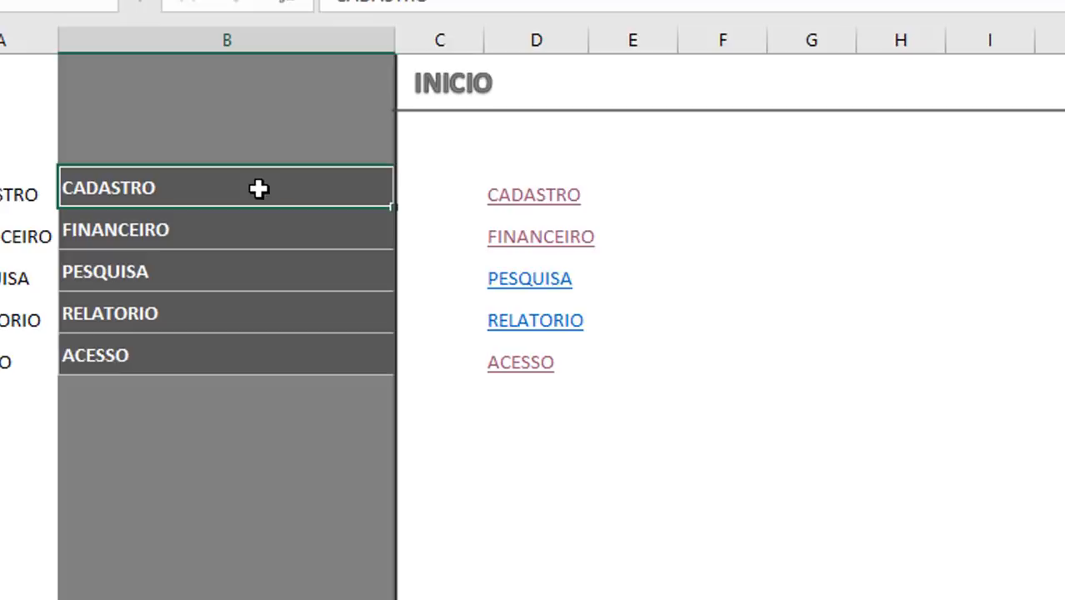
pyautogui.doubleClick(257, 189)
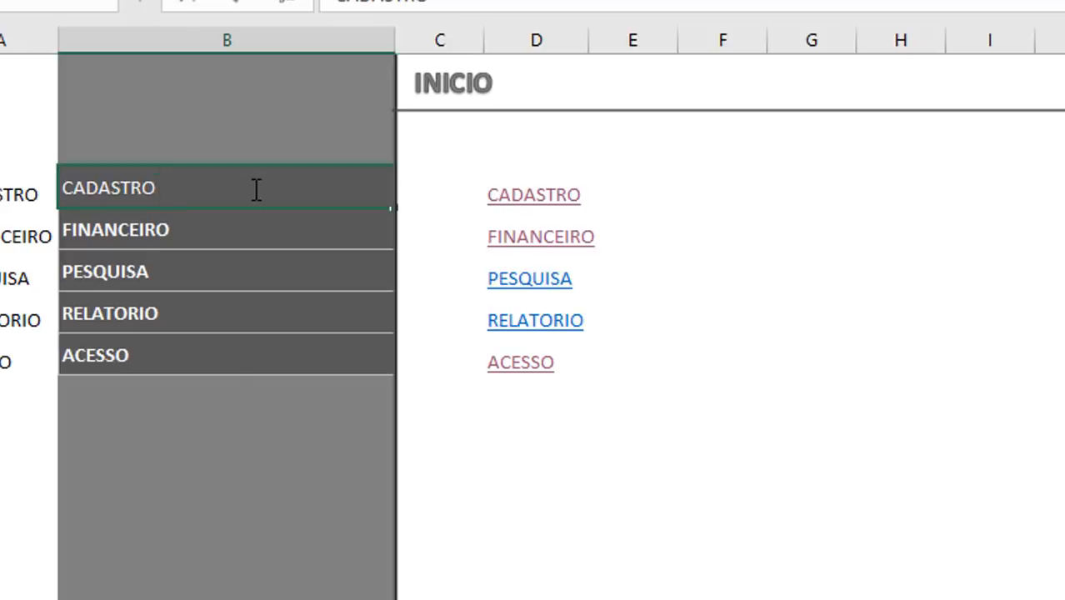
pyautogui.doubleClick(257, 190)
pyautogui.write('=SE(Conf_Acesso="S";HIPERLINK(CÉL("endereço";INDIRETO(Nome_Celula&"!b1"));Nome_Celula);Nome_Celula)')
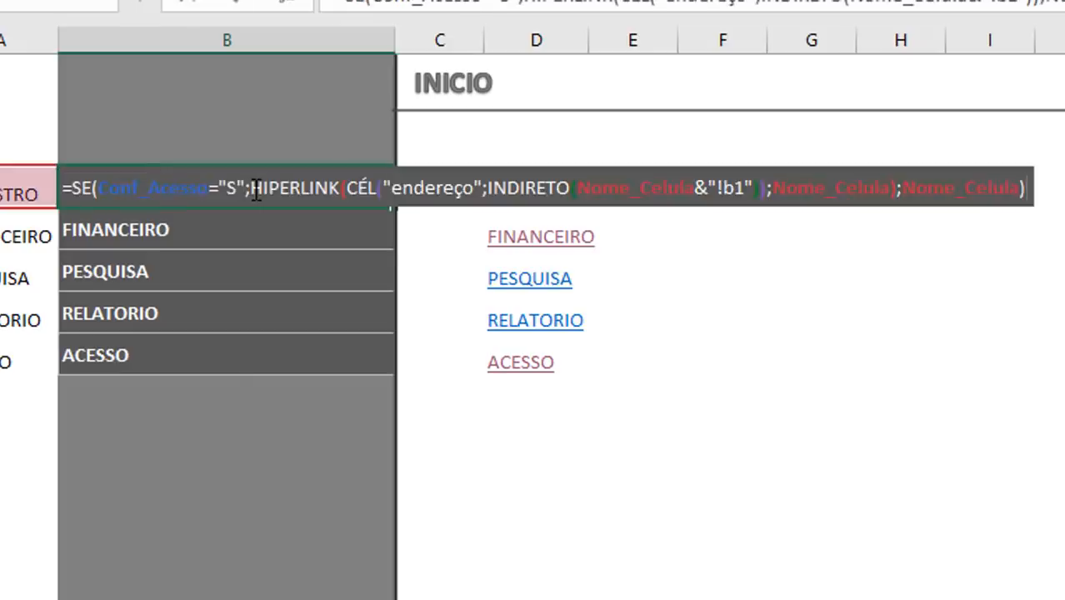
pyautogui.press('Return')
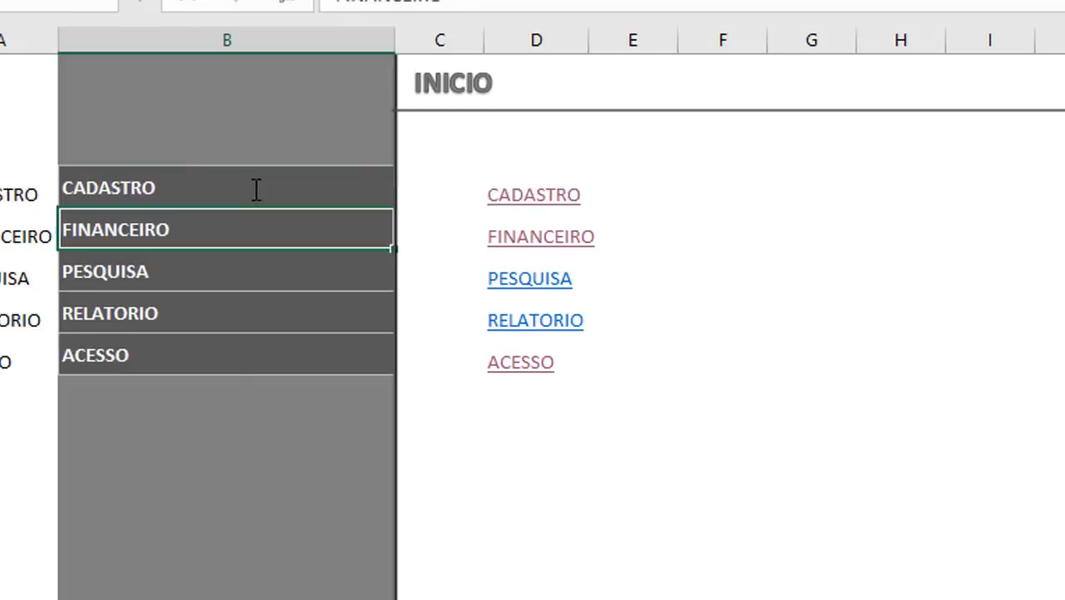
# Step: Replace the FINANCEIRO text in menu cell B6 with the same SE/HIPERLINK formula
pyautogui.doubleClick(210, 231)
pyautogui.doubleClick(211, 231)
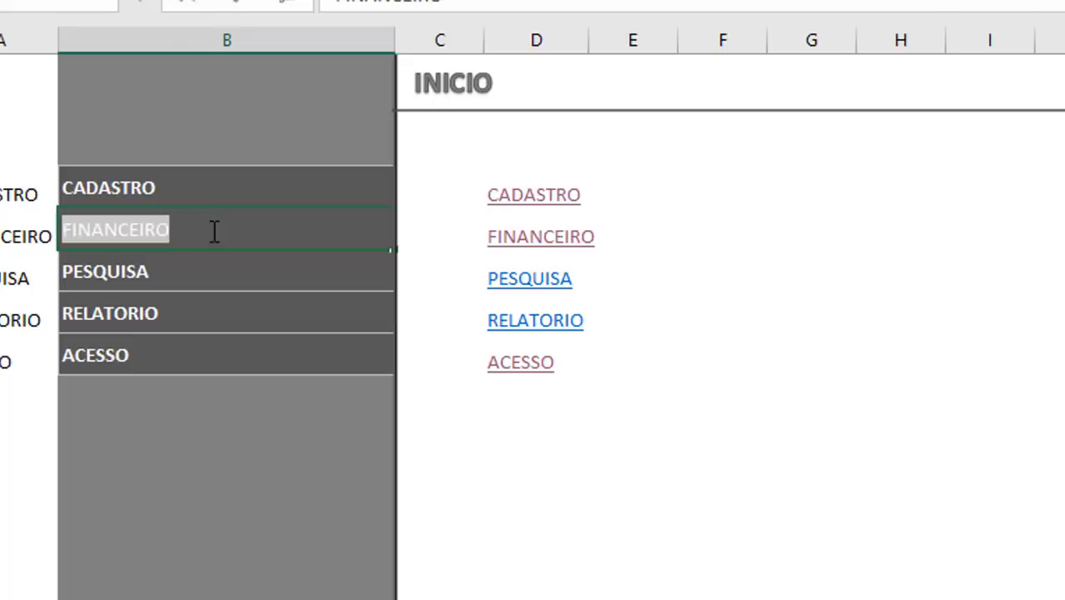
pyautogui.press('BackSpace')
pyautogui.write('=SE(Conf_Acesso="S";HIPERLINK(CÉL("endereço";INDIRETO(Nome_Celula&"!b1"));Nome_Celula);Nome_Celula)')
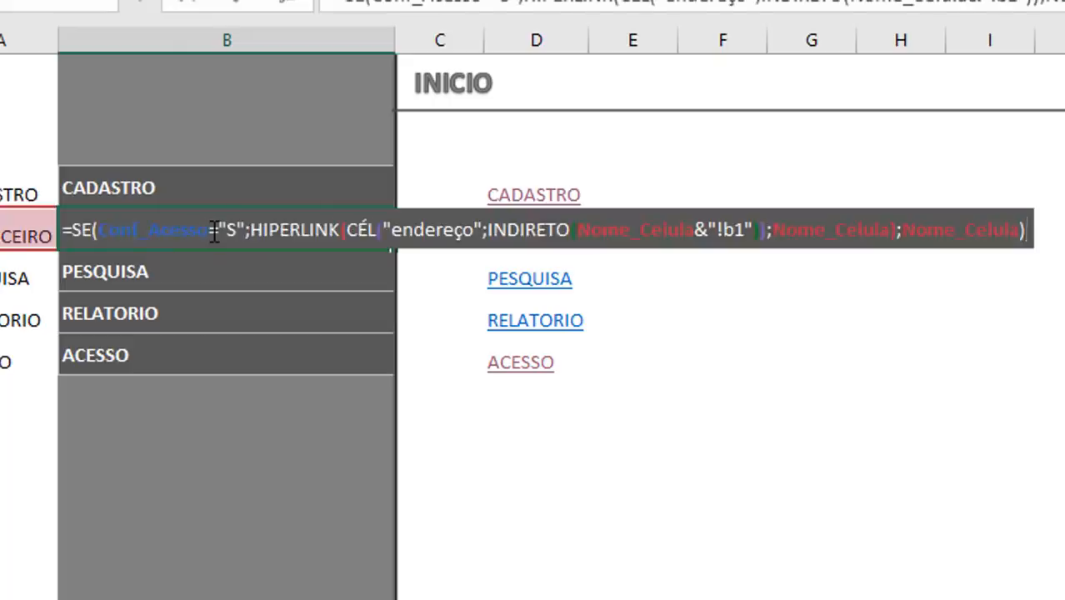
pyautogui.press('Return')
# Step: Clear the trial link formulas from D5 down to D9 on the Inicio sheet
pyautogui.click(266, 395)
pyautogui.click(538, 406)
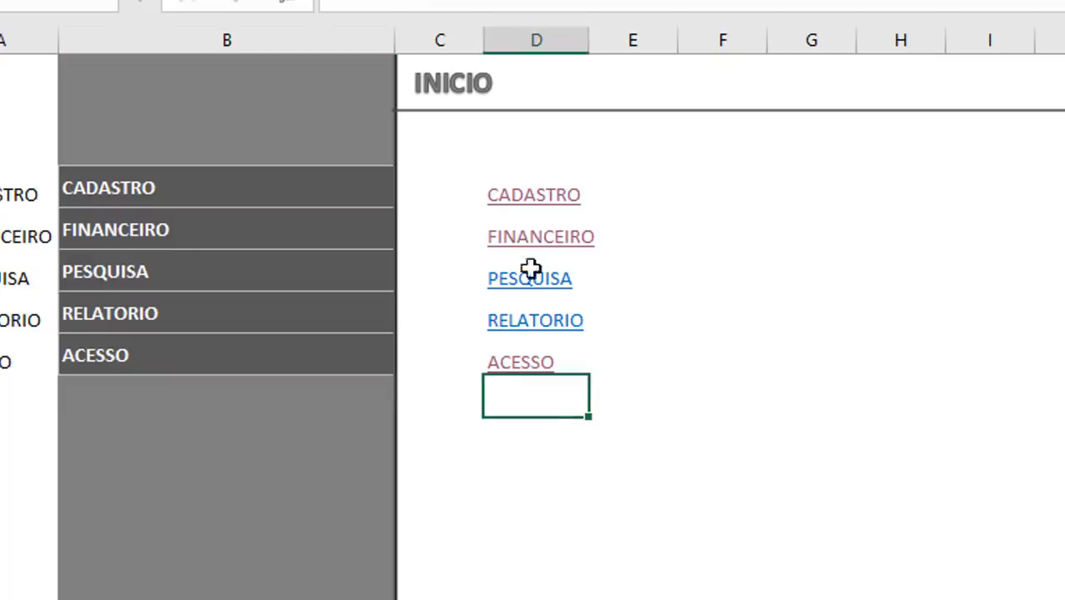
pyautogui.keyDown('shift'); pyautogui.click(524, 225); pyautogui.keyUp('shift')
pyautogui.hotkey('shift', 'Up')
pyautogui.press('Delete')
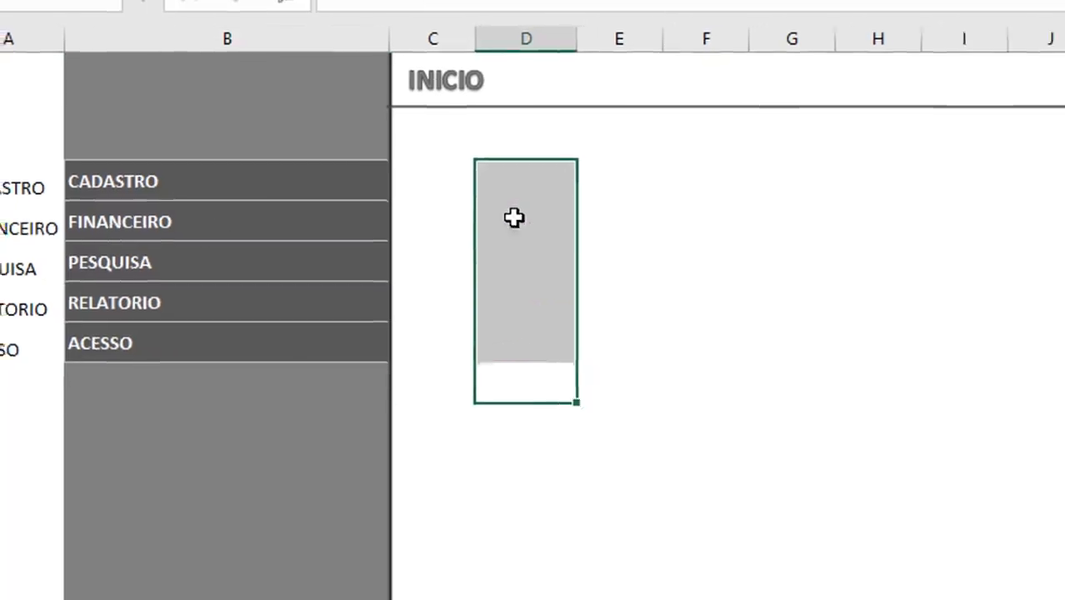
pyautogui.click(812, 279)
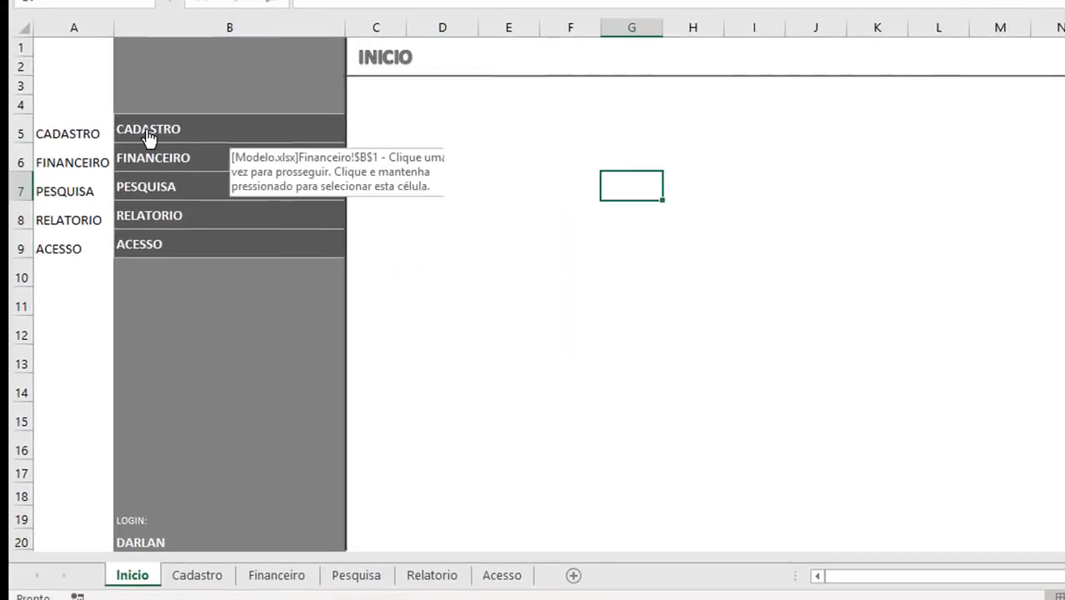
# Step: Open the Cadastro sheet and set the hyperlink of its CADASTRO menu cell B5 to cell A1 of the Inicio sheet
pyautogui.click(148, 136)
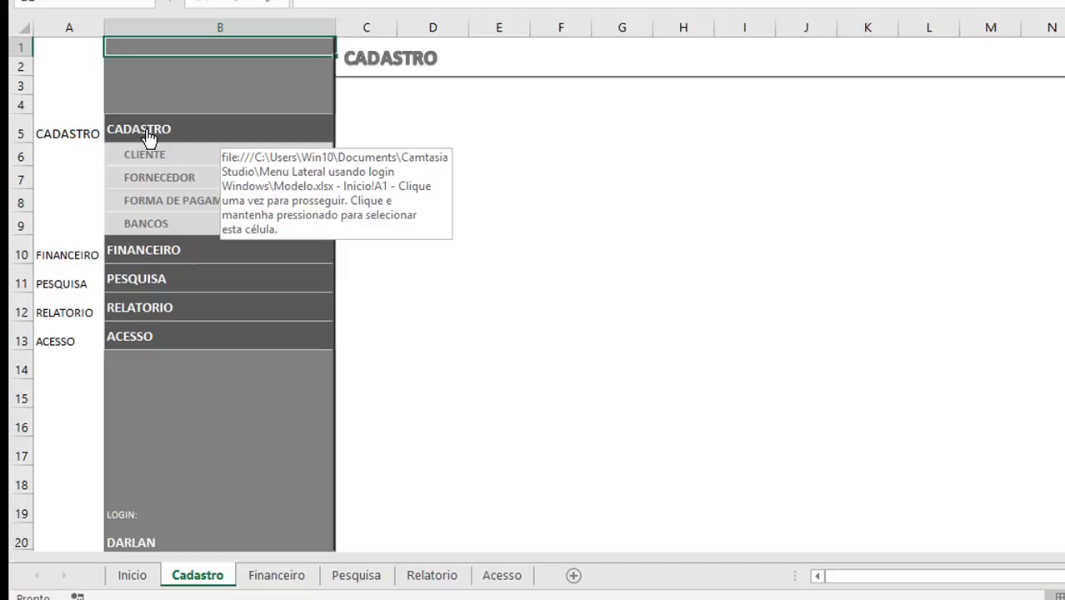
pyautogui.rightClick(148, 135)
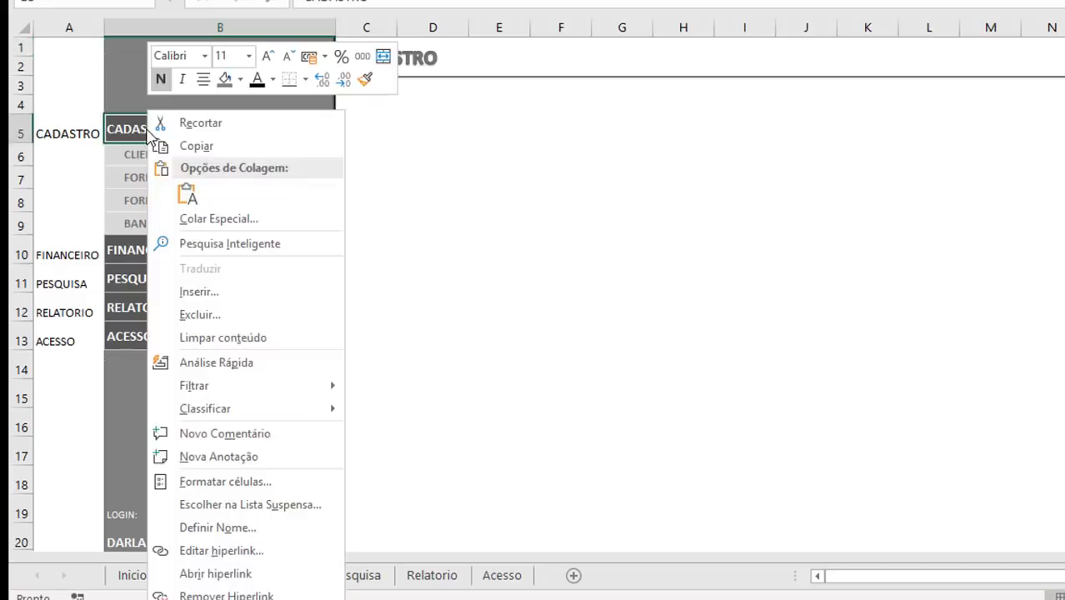
pyautogui.press('Escape')
pyautogui.rightClick(239, 131)
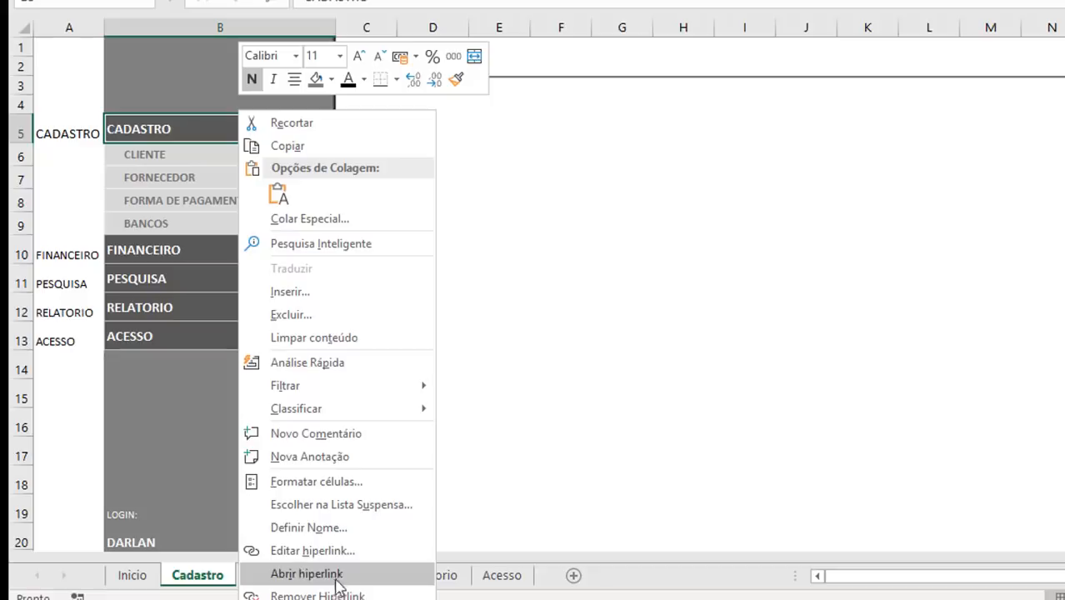
pyautogui.click(307, 550)
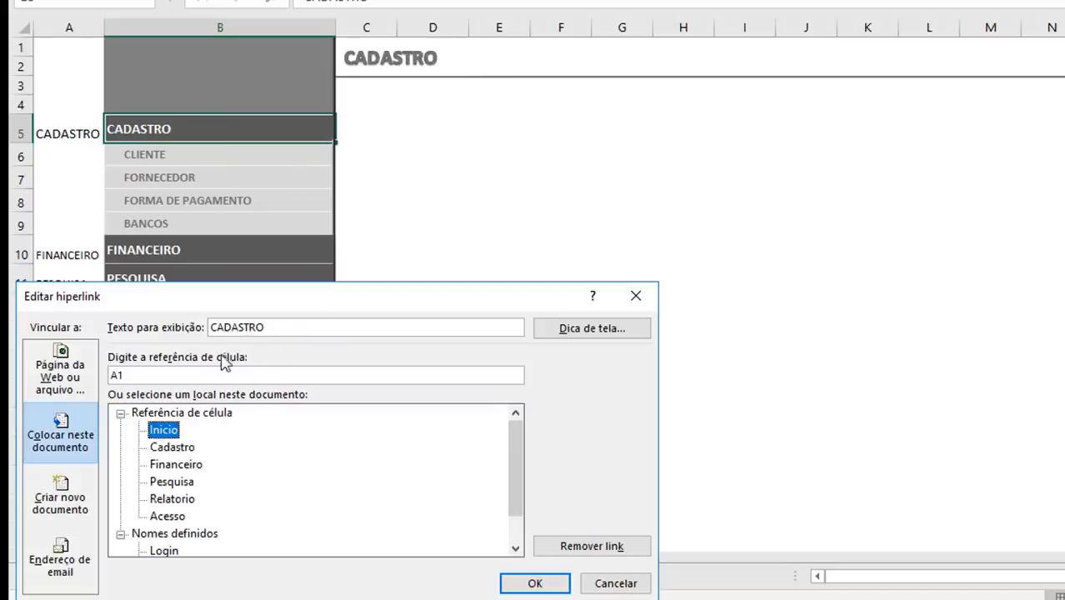
pyautogui.moveTo(246, 310); pyautogui.dragTo(571, 173)
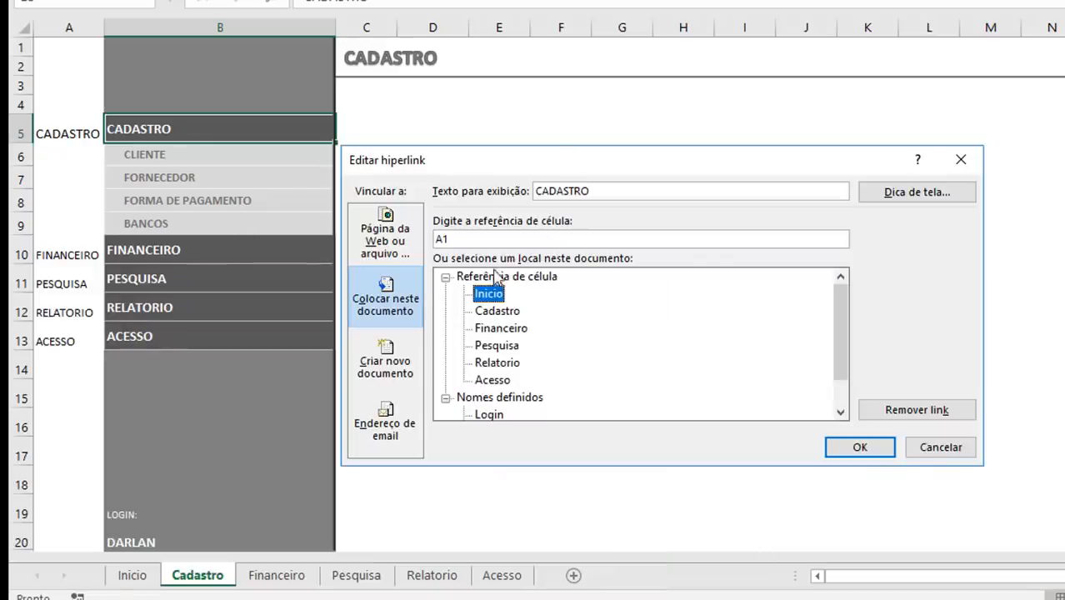
pyautogui.click(846, 446)
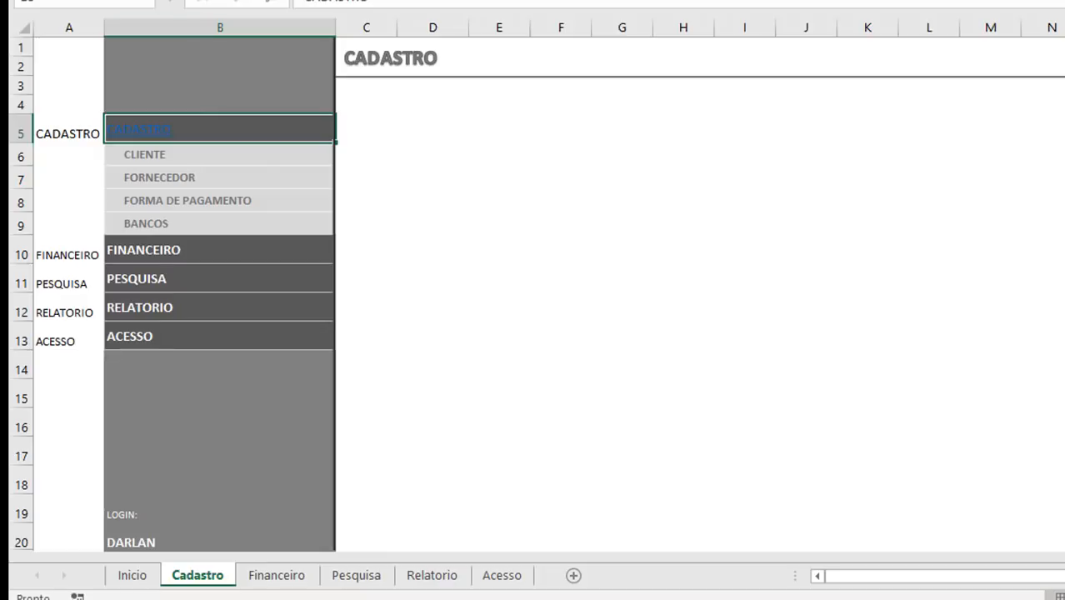
# Step: Format the CADASTRO link in B5 with a white font, no underline and bold
pyautogui.click(302, 115)
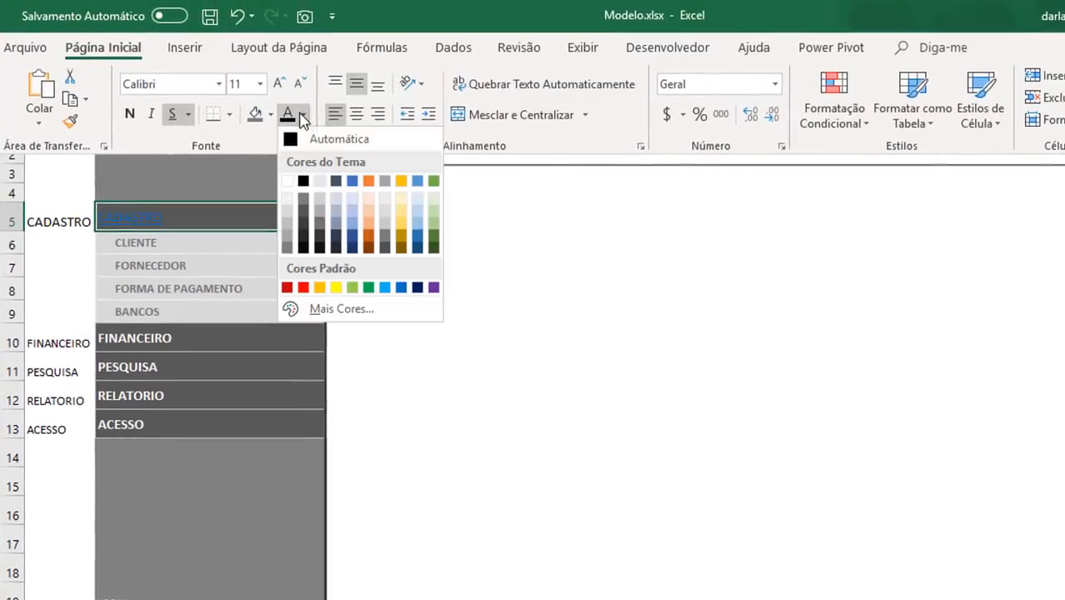
pyautogui.click(288, 181)
pyautogui.click(172, 114)
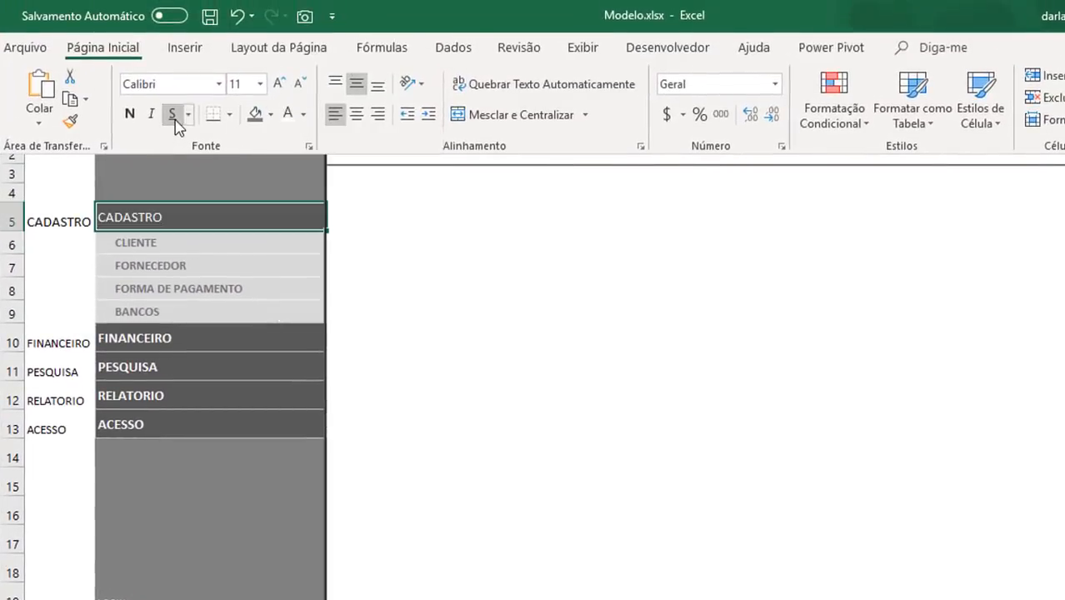
pyautogui.click(130, 114)
pyautogui.click(414, 302)
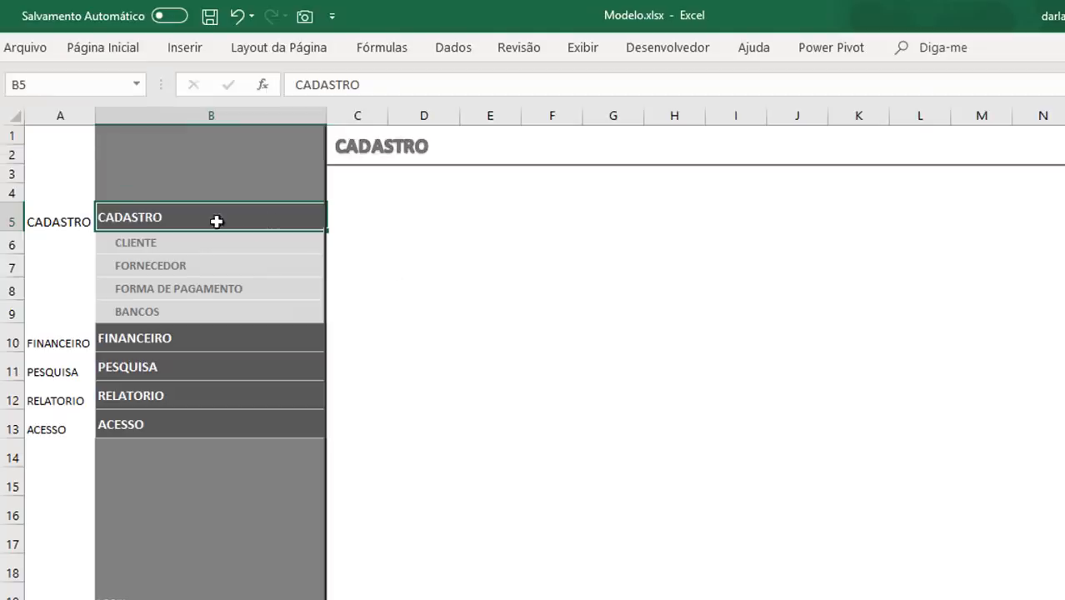
# Step: Test the CADASTRO menu links back and forth between the Cadastro and Inicio sheets
pyautogui.click(139, 222)
pyautogui.click(155, 225)
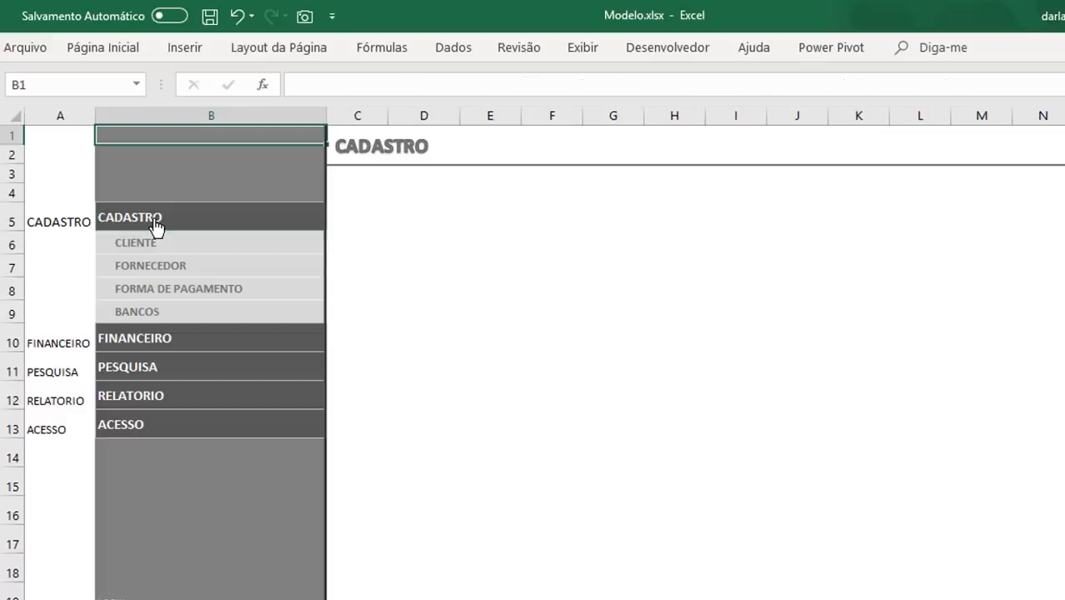
pyautogui.click(156, 225)
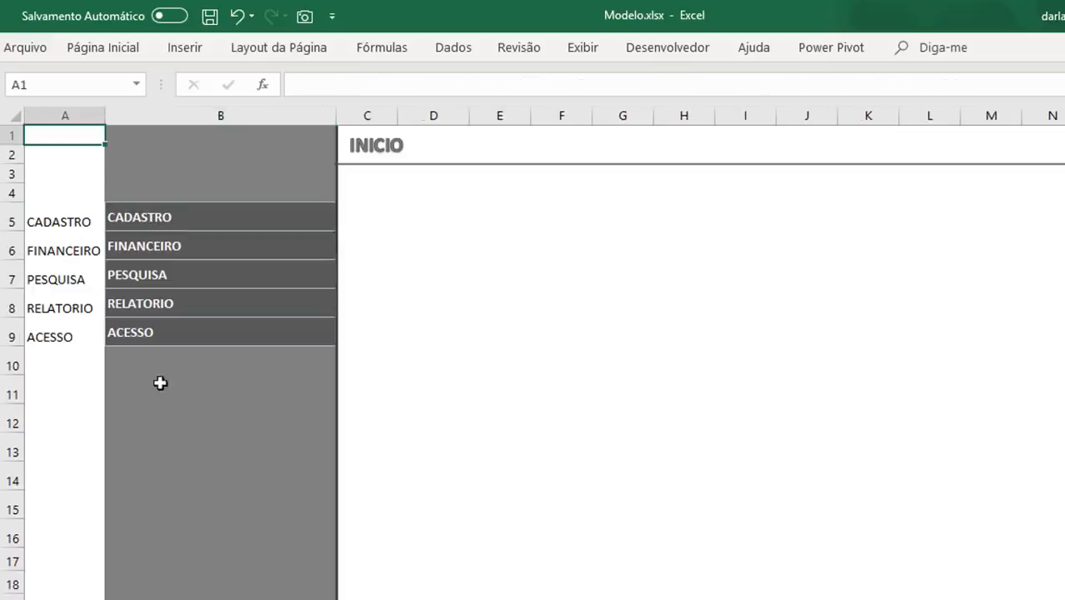
# Step: Remove the X in the CADASTRO column for the first login in the access table on the Acesso sheet
pyautogui.click(130, 335)
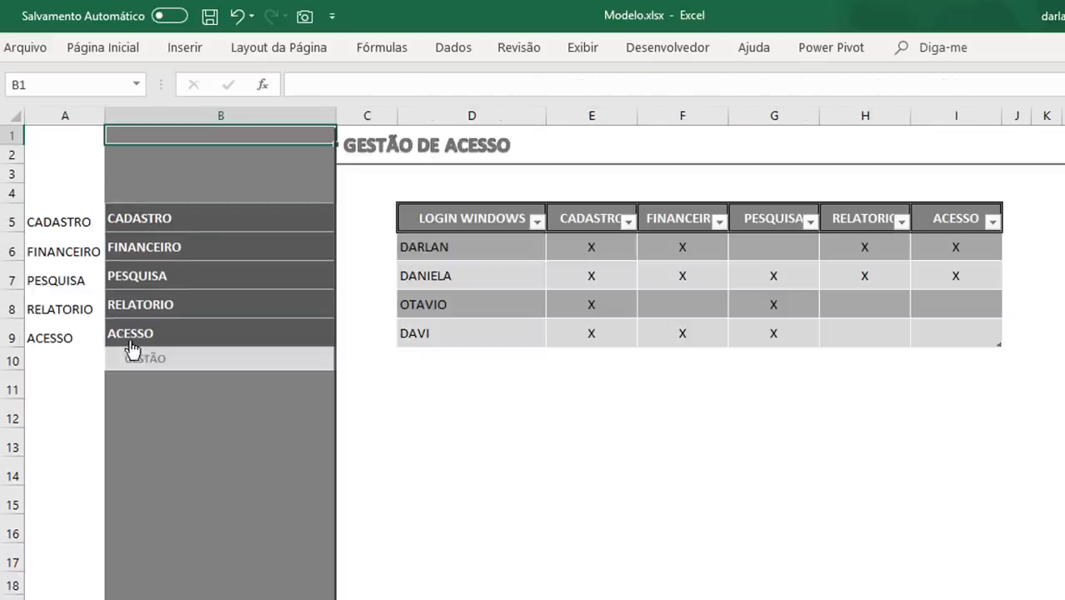
pyautogui.click(597, 241)
pyautogui.press('Delete')
pyautogui.press('Down')
pyautogui.press('Down')
pyautogui.press('Down')
pyautogui.press('Down')
pyautogui.press('Down')
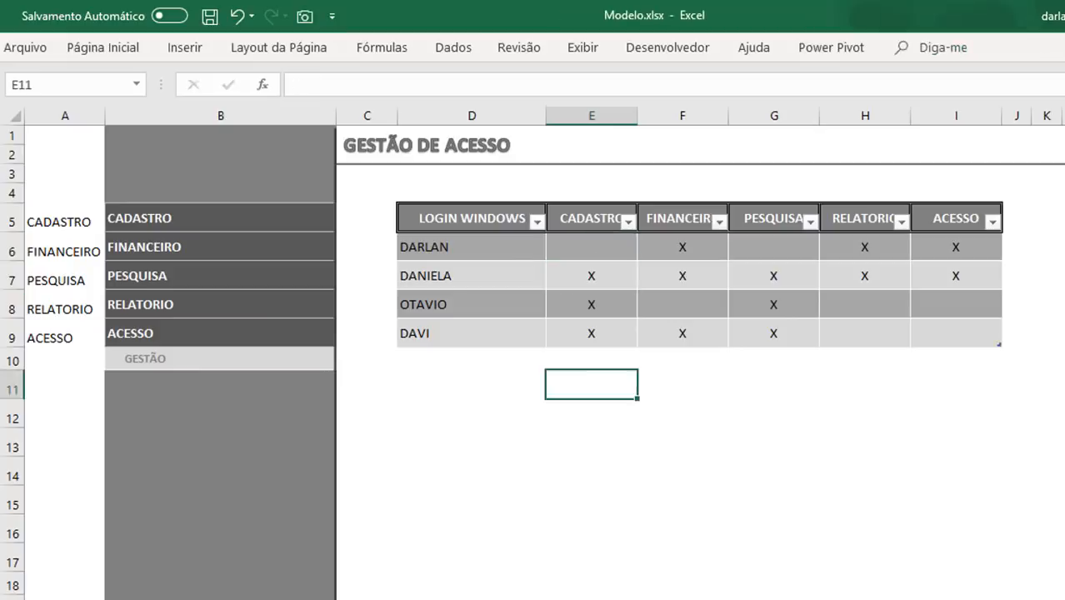
# Step: Test the CADASTRO link on the Inicio sheet without that login's access permission
pyautogui.rightClick(132, 598)
pyautogui.click(362, 288)
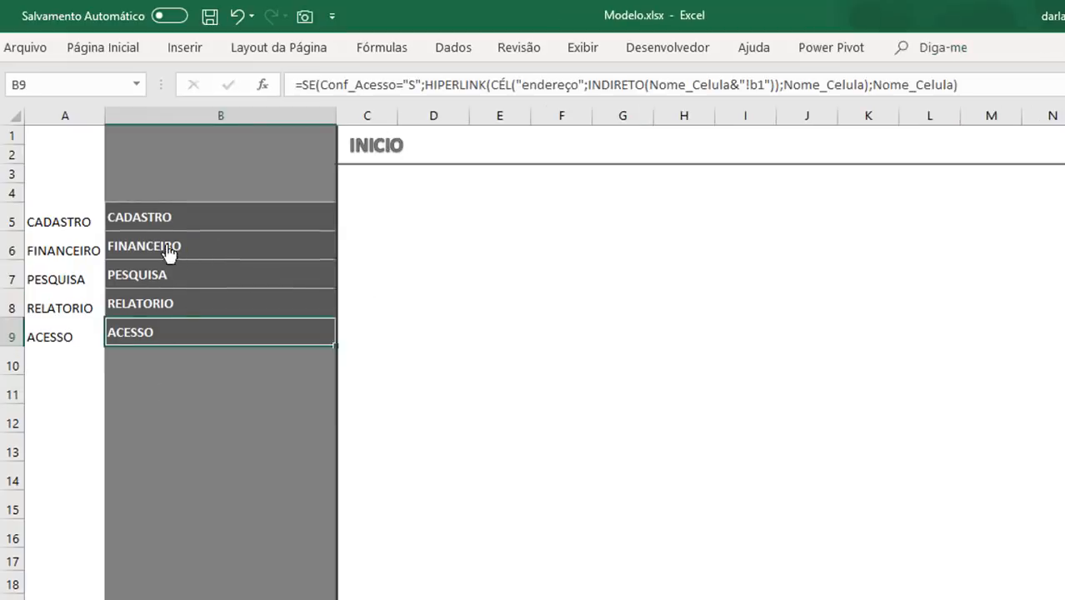
pyautogui.click(150, 222)
pyautogui.press('Return')
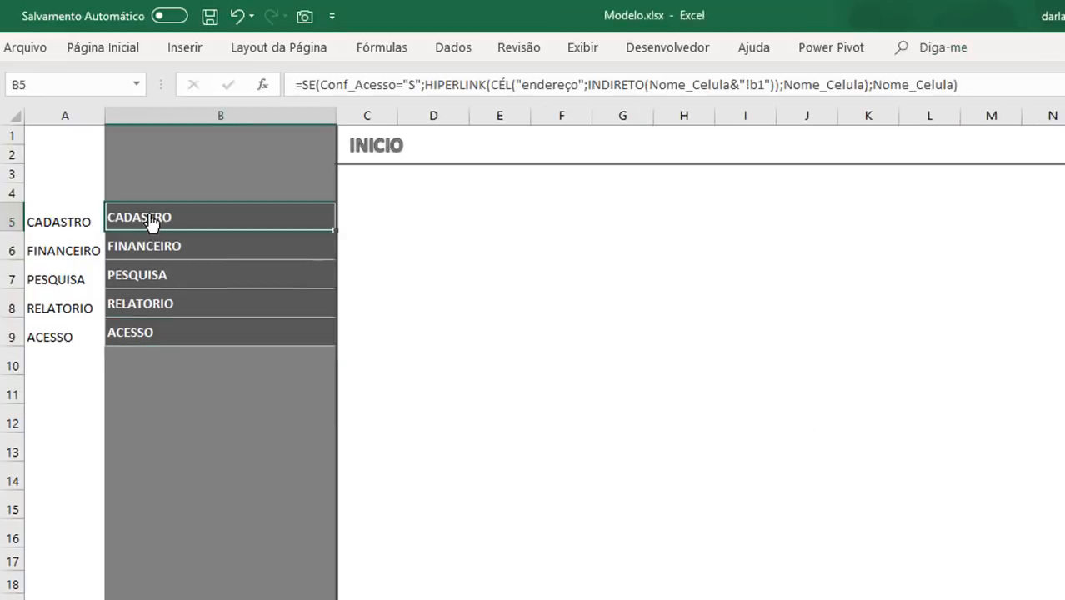
# Step: Hide helper column A on the Inicio and Cadastro sheets
pyautogui.click(69, 119)
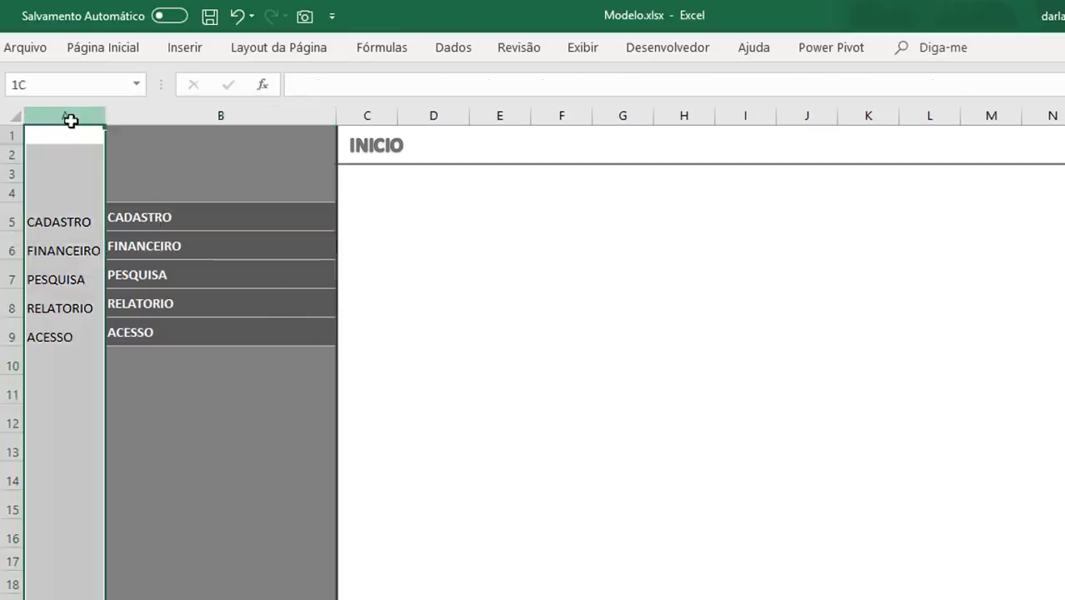
pyautogui.rightClick(70, 120)
pyautogui.click(150, 375)
pyautogui.click(385, 391)
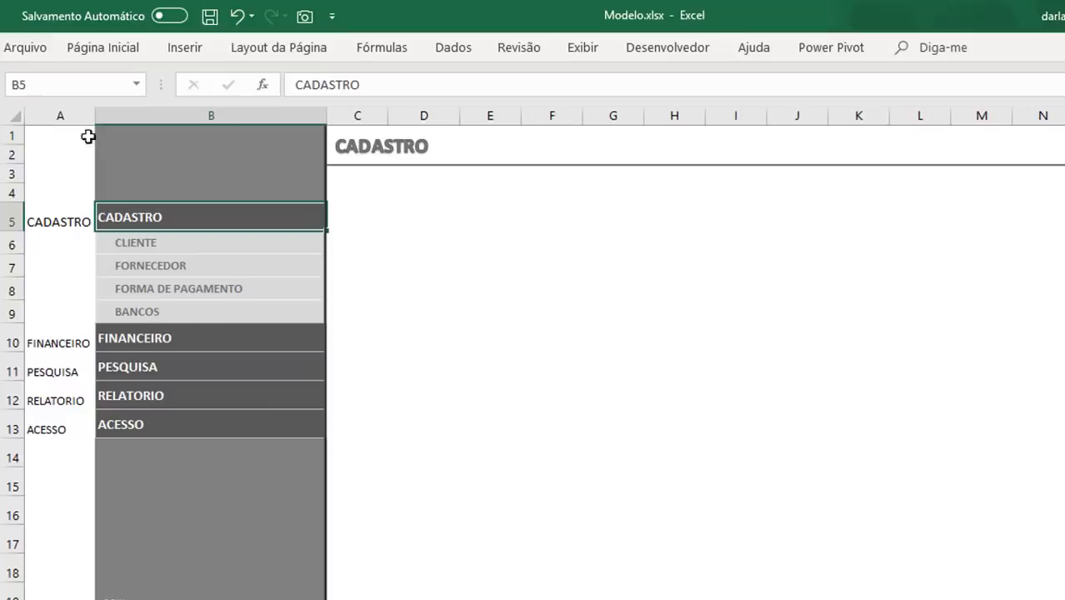
pyautogui.rightClick(71, 118)
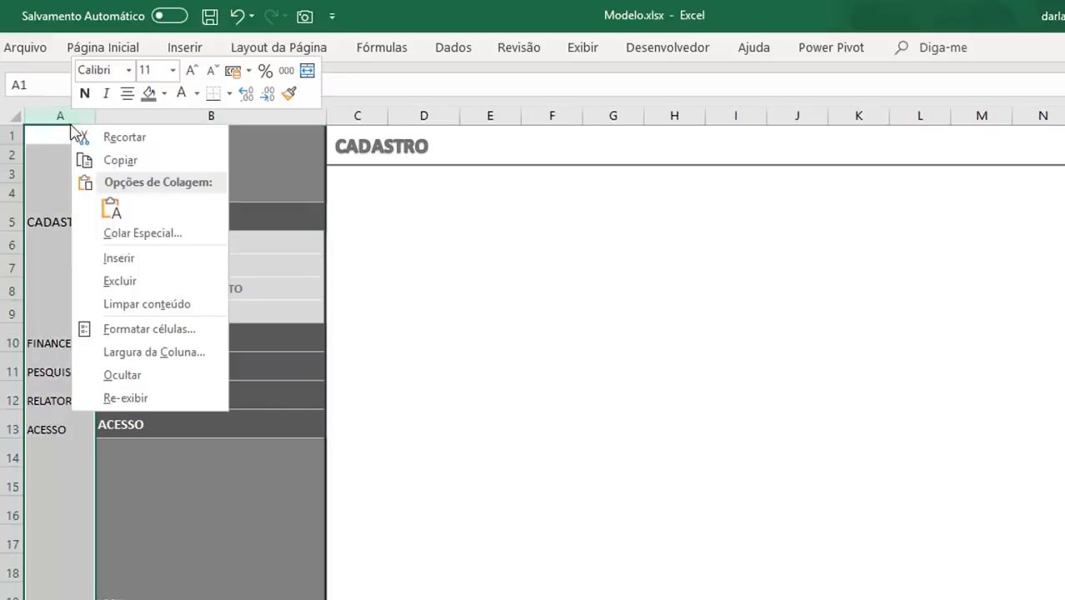
pyautogui.click(139, 377)
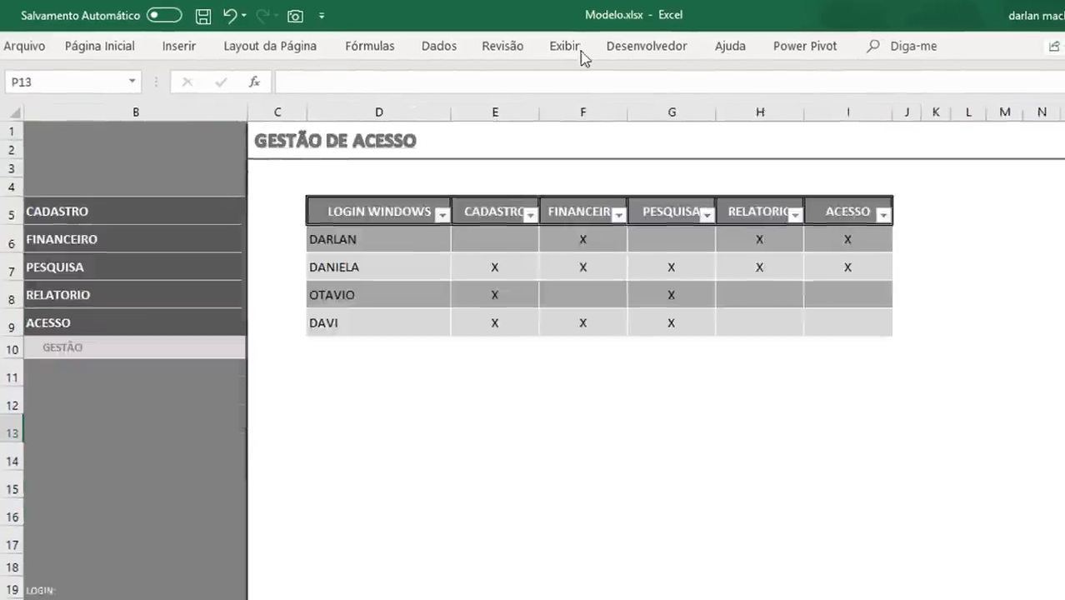
# Step: Turn off the row and column headings on the Acesso and Inicio sheets
pyautogui.click(583, 47)
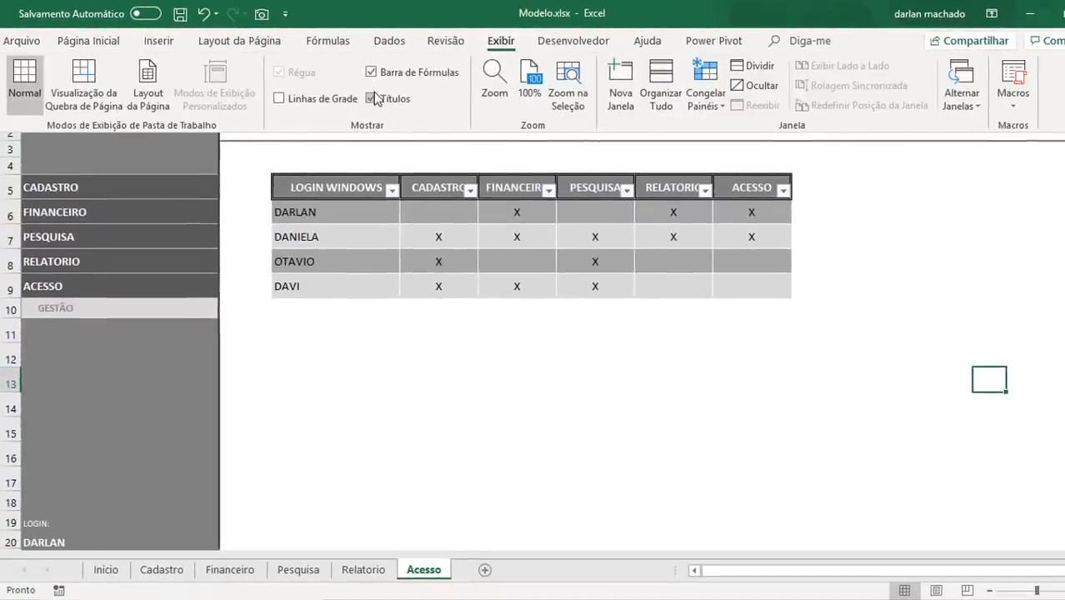
pyautogui.click(375, 99)
pyautogui.click(106, 572)
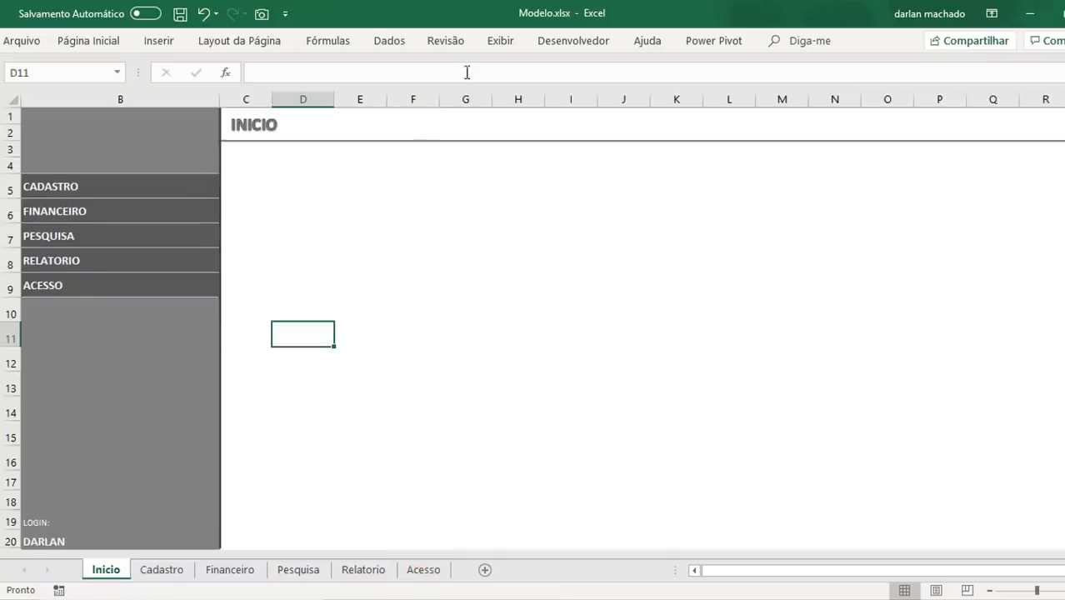
pyautogui.click(501, 41)
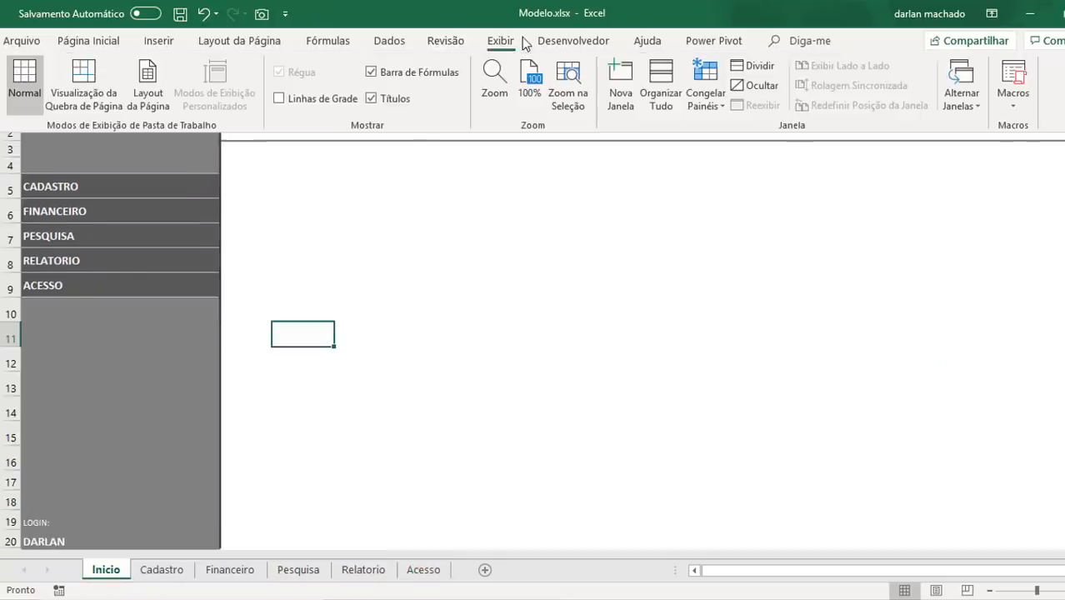
pyautogui.click(391, 100)
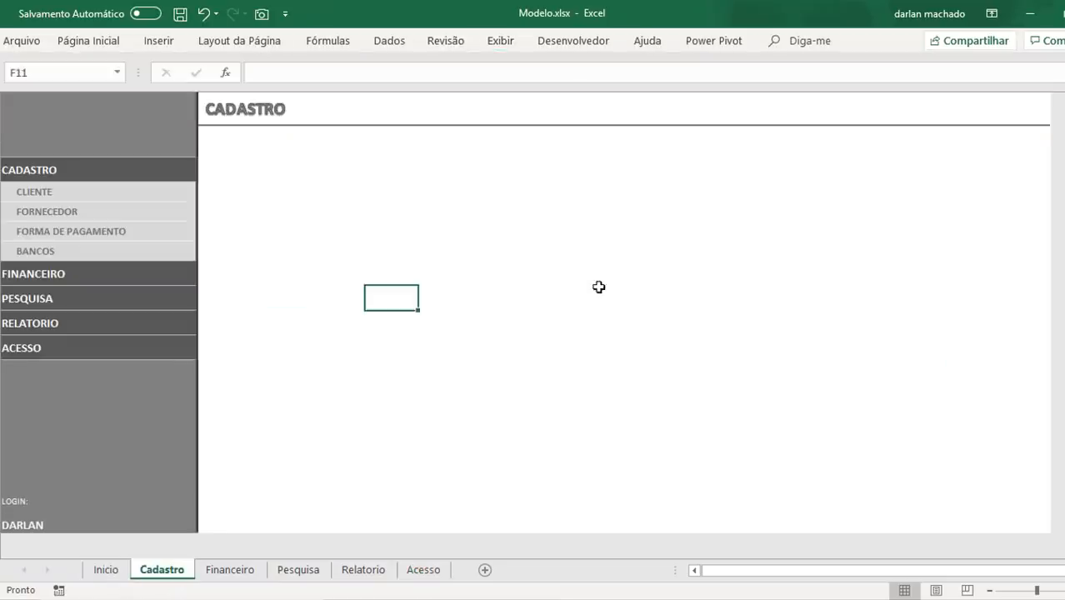
pyautogui.hotkey('ctrl', 'Up')
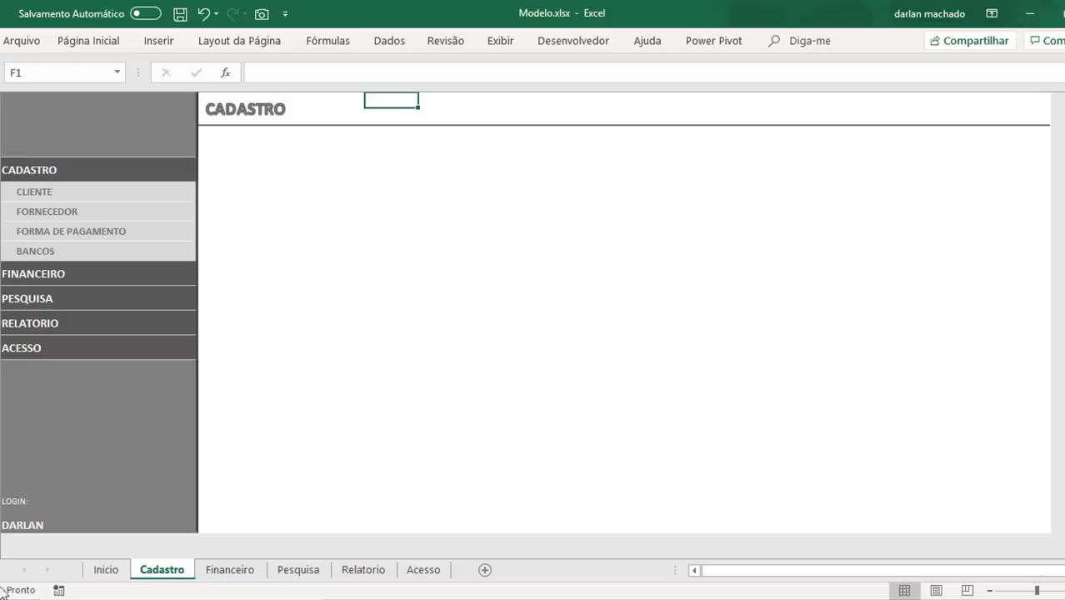
# Step: Test the return link on the Cadastro sheet and the ACESSO link on Inicio
pyautogui.click(39, 176)
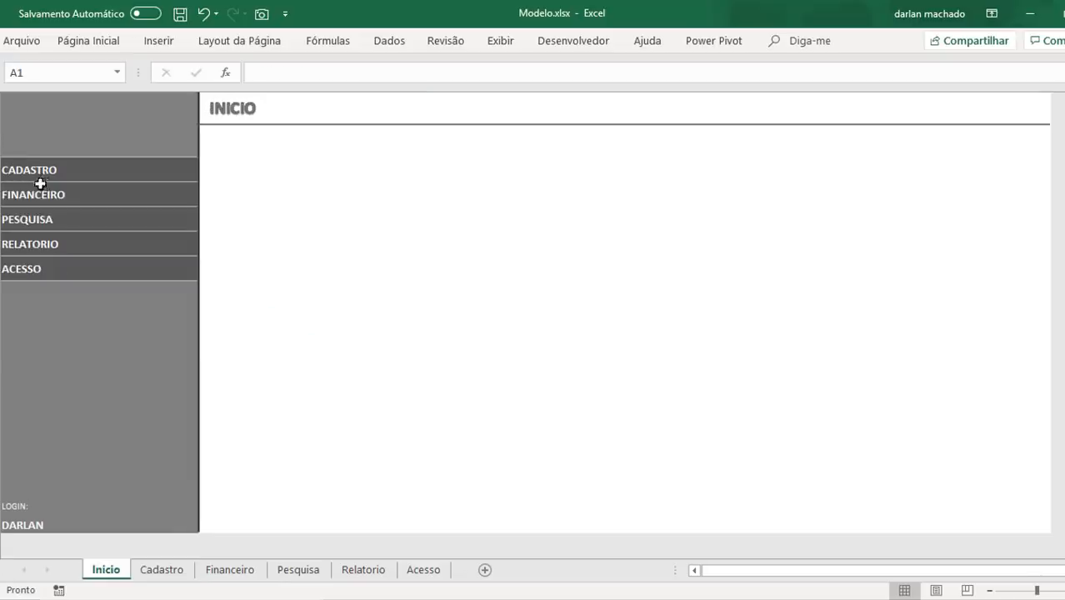
pyautogui.click(38, 269)
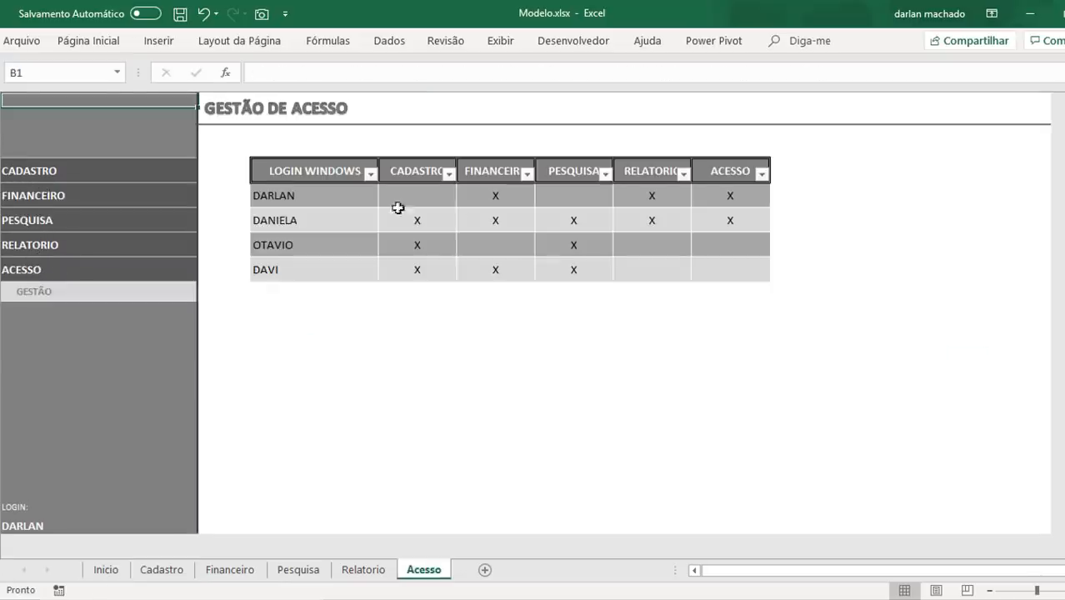
pyautogui.click(61, 290)
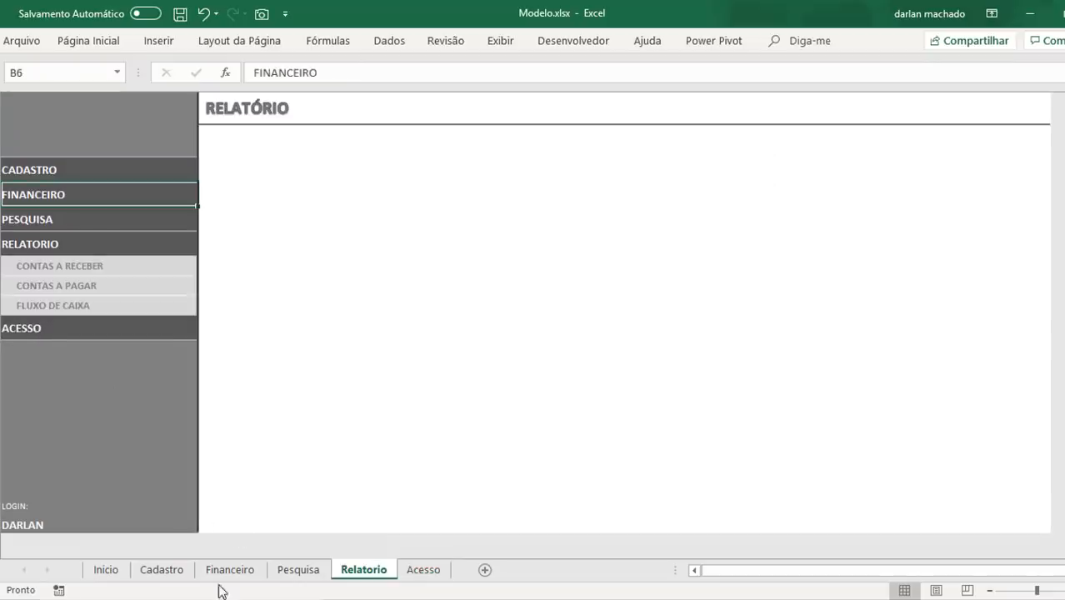
# Step: Review the SE/HIPERLINK formulas behind CADASTRO on the Inicio sheet and FINANCEIRO on the Cadastro sheet
pyautogui.click(105, 570)
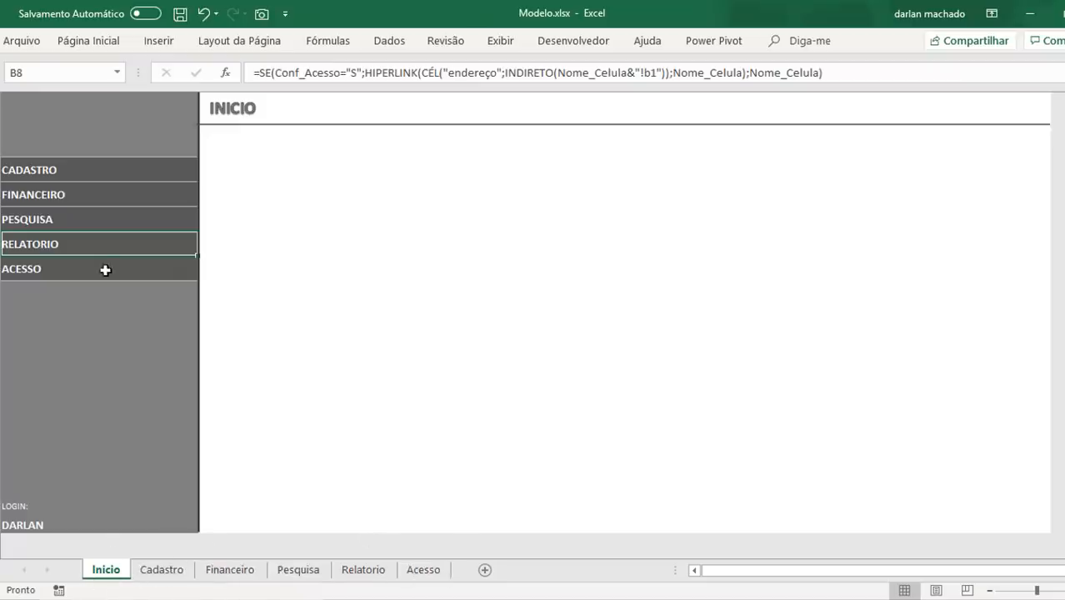
pyautogui.click(57, 169)
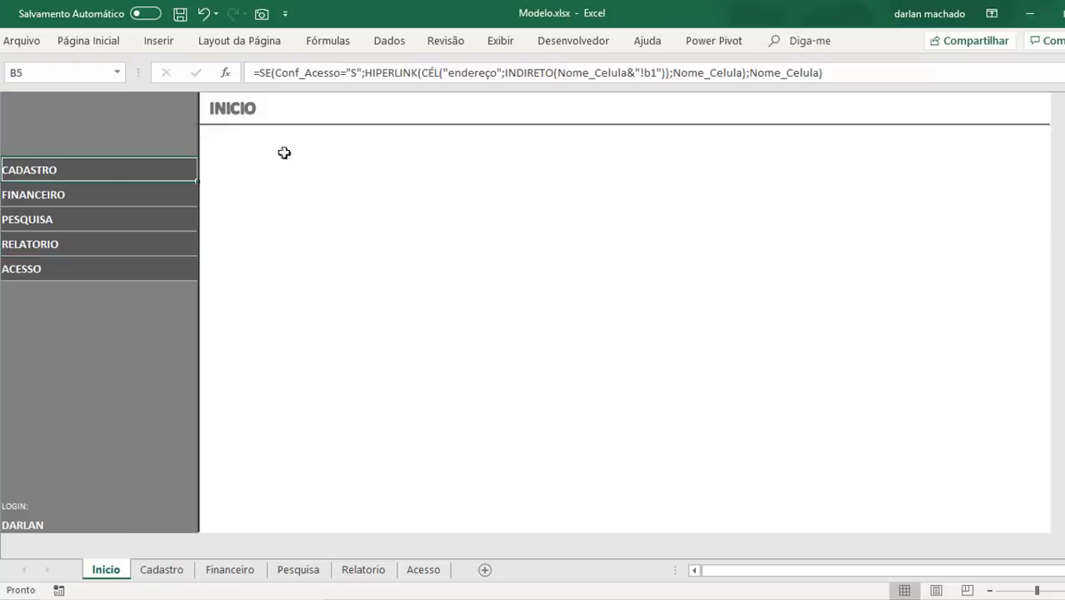
pyautogui.moveTo(851, 72); pyautogui.dragTo(187, 83)
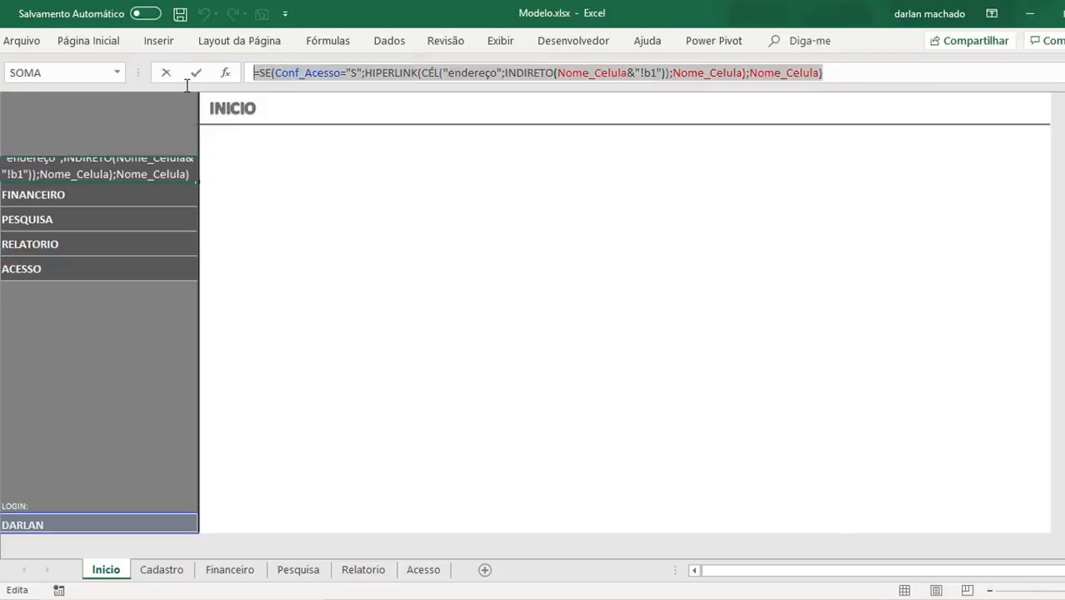
pyautogui.press('Escape')
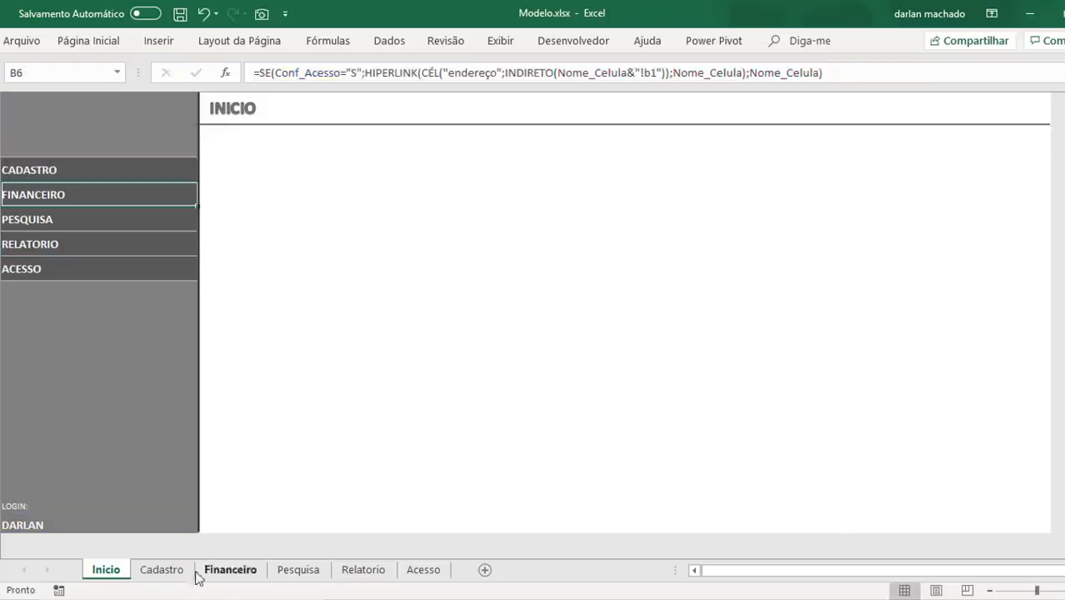
pyautogui.click(162, 569)
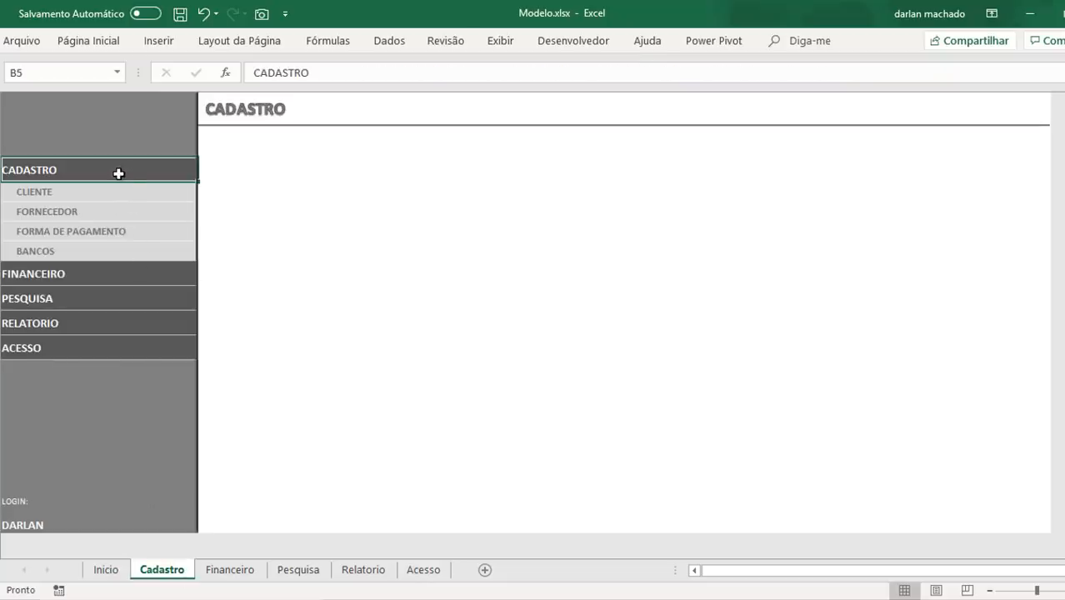
pyautogui.click(102, 281)
pyautogui.doubleClick(109, 280)
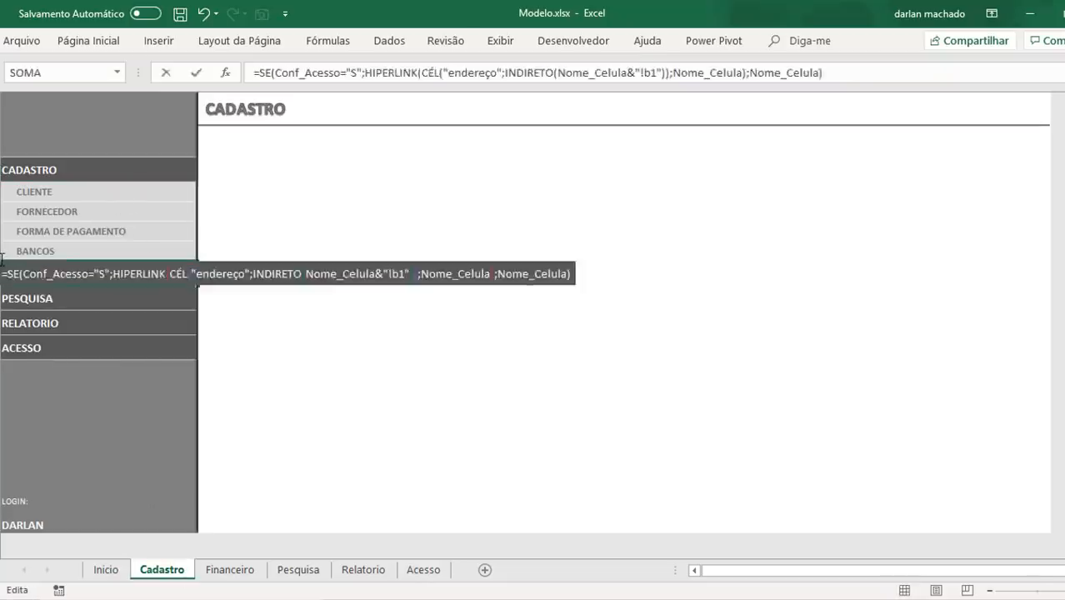
pyautogui.press('Return')
# Step: Hide the sheet tabs of the Modelo.xlsx workbook in the advanced Excel options
pyautogui.click(230, 570)
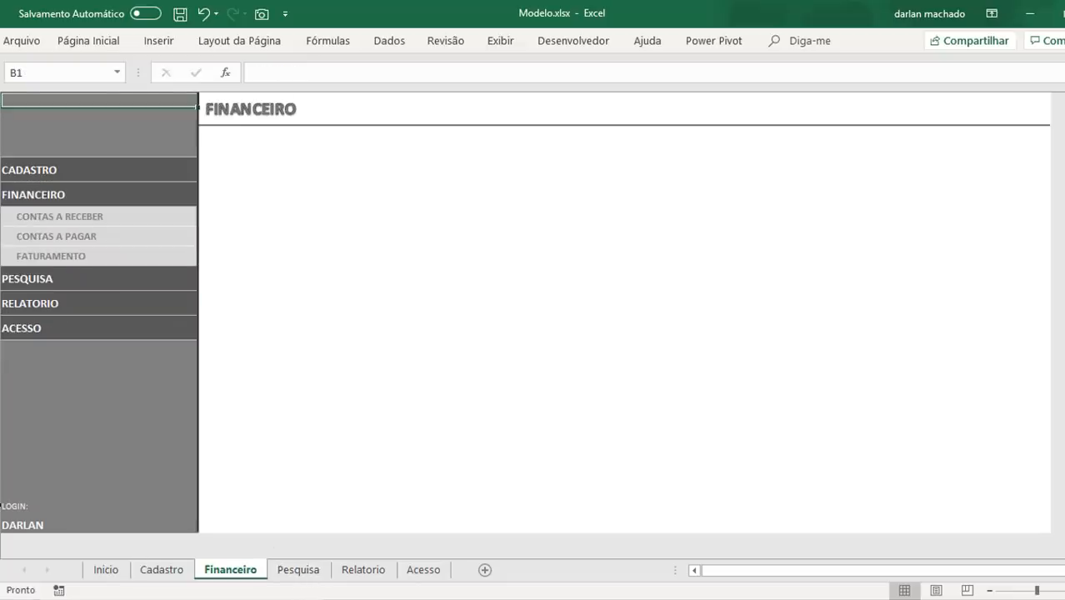
pyautogui.click(22, 40)
pyautogui.click(37, 502)
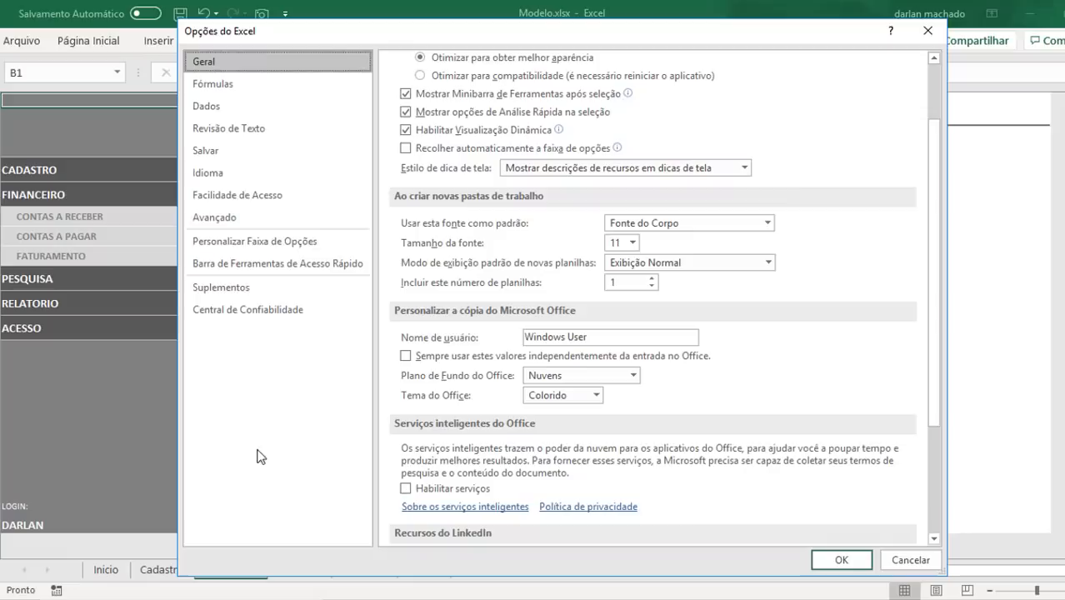
pyautogui.click(214, 216)
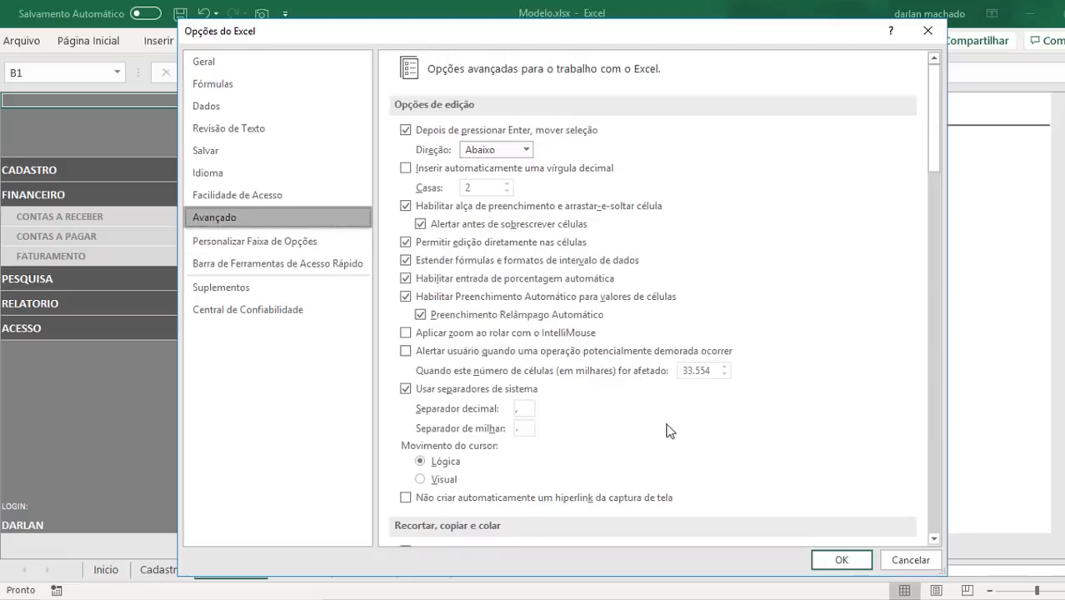
pyautogui.moveTo(934, 159); pyautogui.dragTo(930, 363)
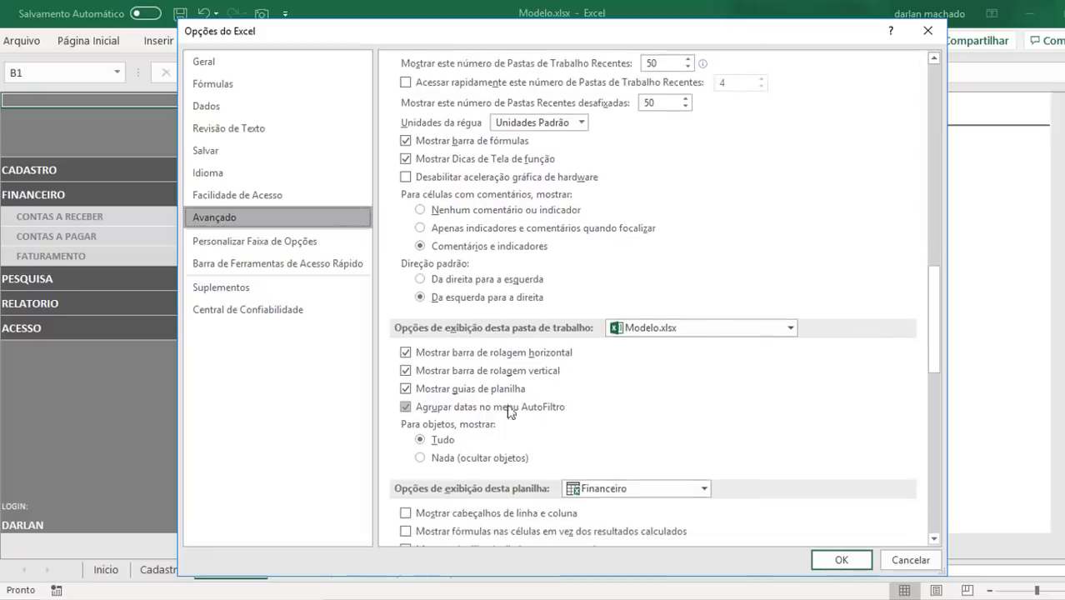
pyautogui.click(455, 388)
pyautogui.click(831, 564)
pyautogui.click(447, 458)
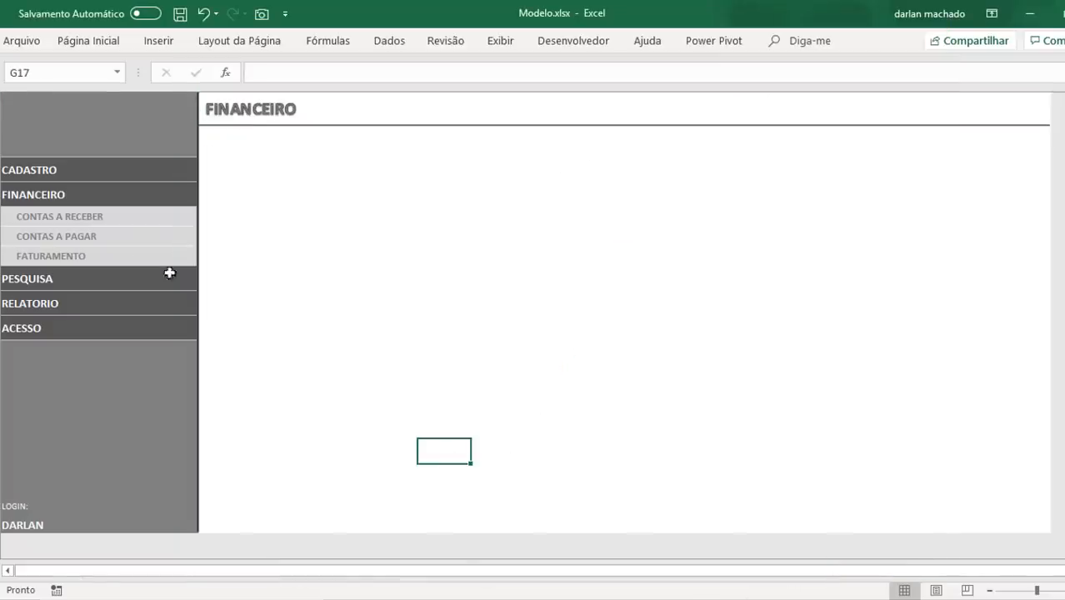
# Step: Return from the Financeiro sheet to Inicio to test the side menu without sheet tabs
pyautogui.click(30, 260)
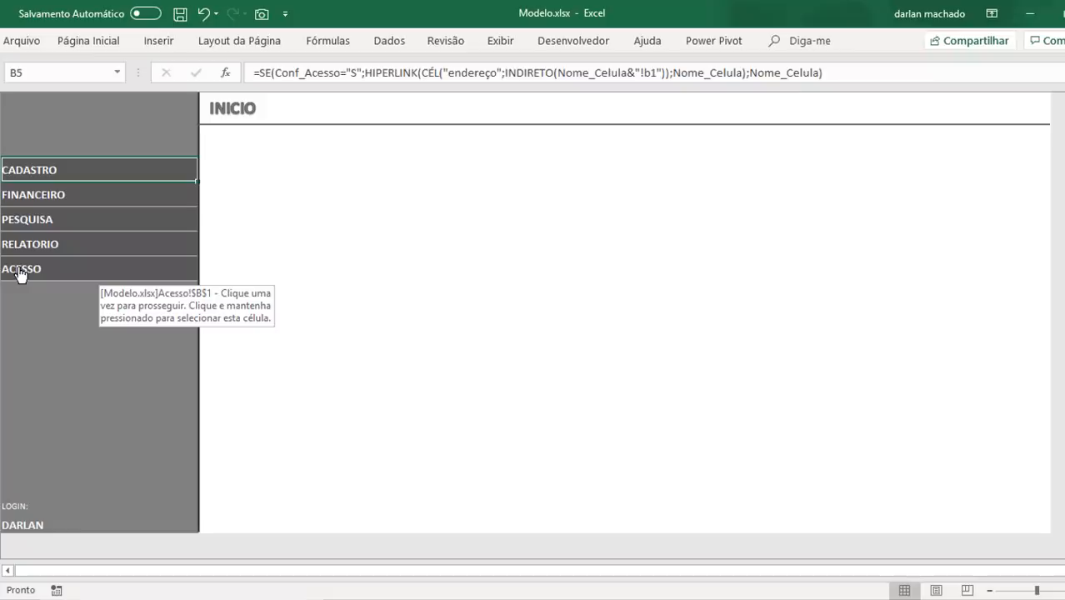